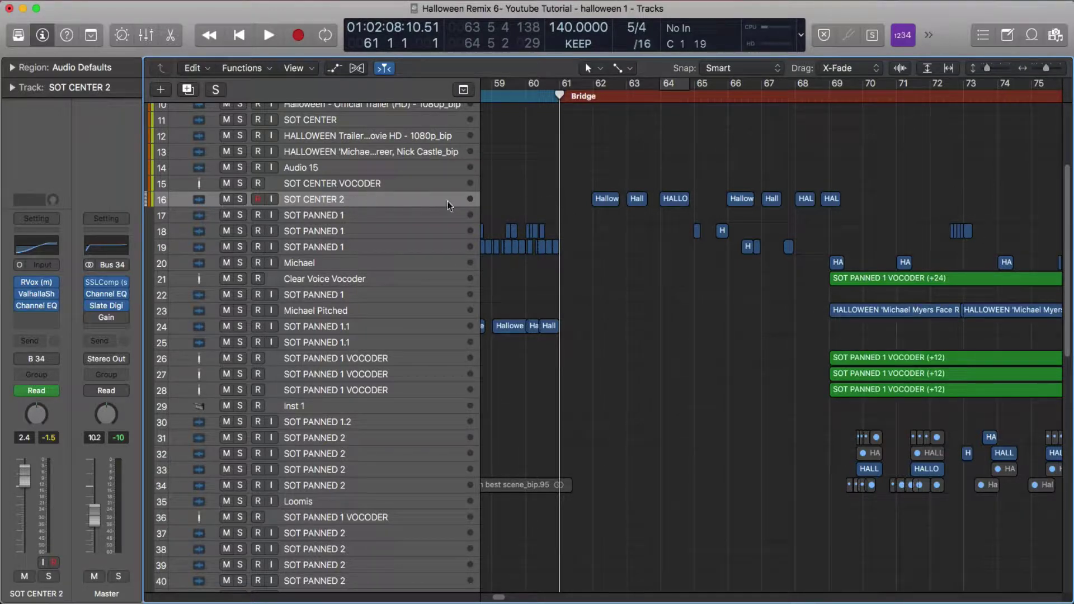
Inspect the RVox, ValhallaShimmer and Channel EQ plug-ins on the SOT CENTER 2 track, closing each one.
{"action": "left_click", "coordinate": [381, 216]}
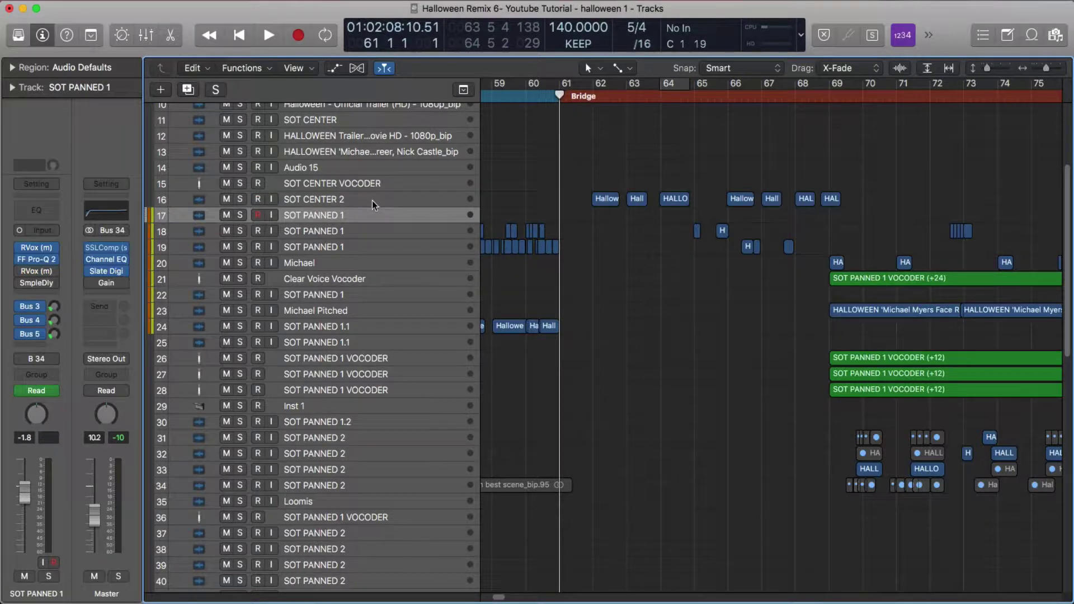
{"action": "left_click", "coordinate": [360, 198]}
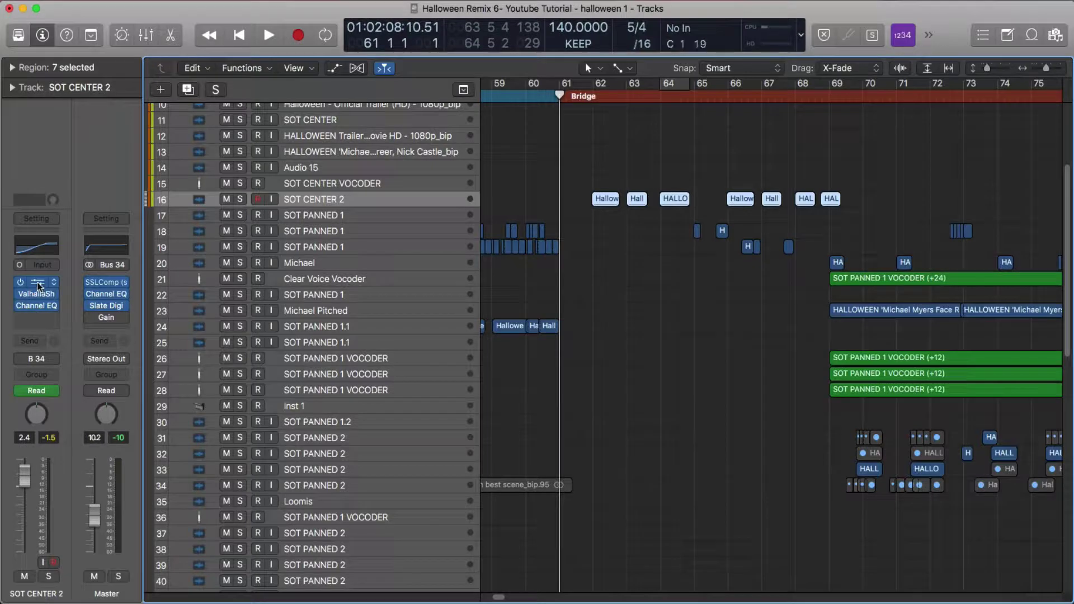
{"action": "left_click", "coordinate": [37, 285]}
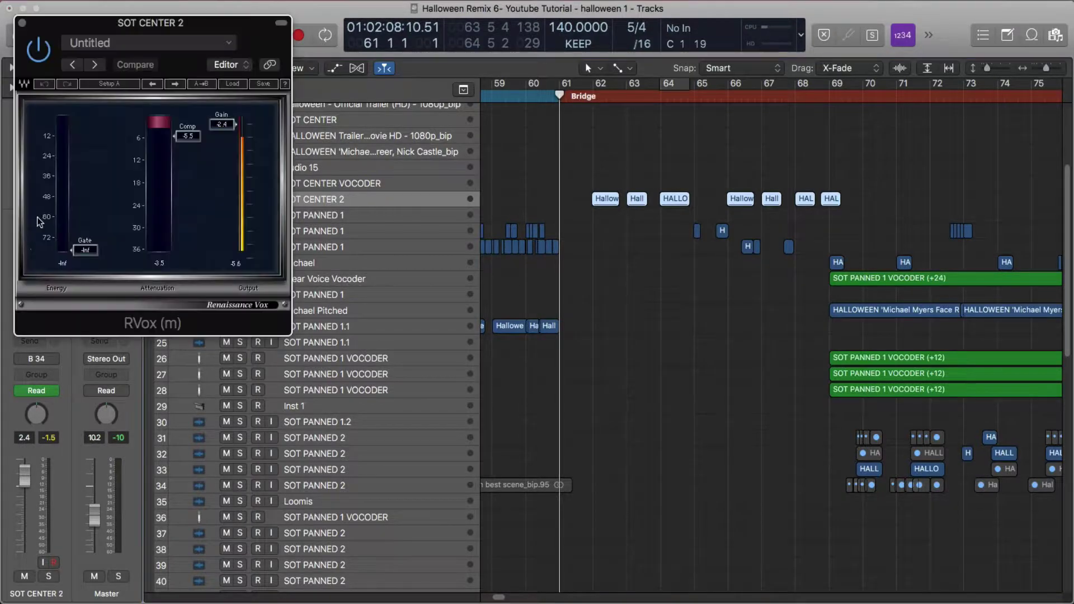
{"action": "left_click", "coordinate": [23, 25]}
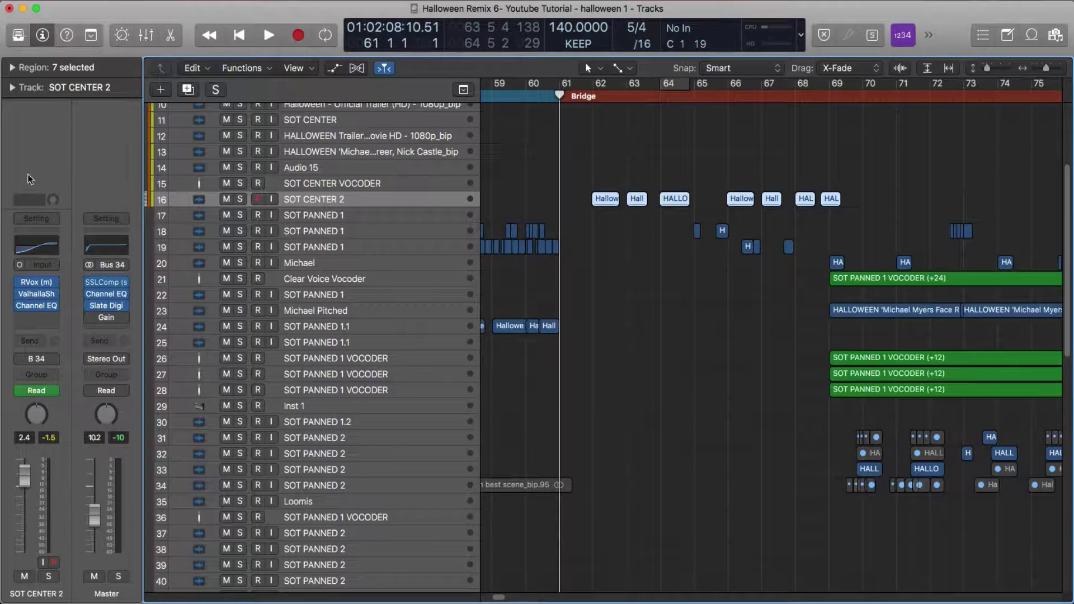
{"action": "left_click", "coordinate": [35, 295]}
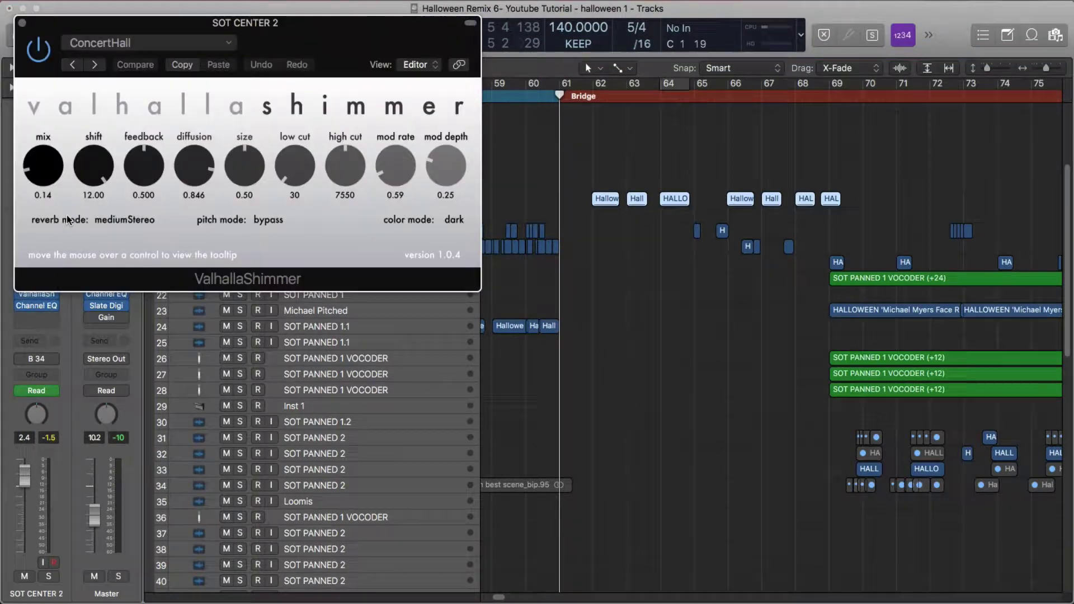
{"action": "left_click", "coordinate": [23, 25]}
{"action": "left_click", "coordinate": [42, 305]}
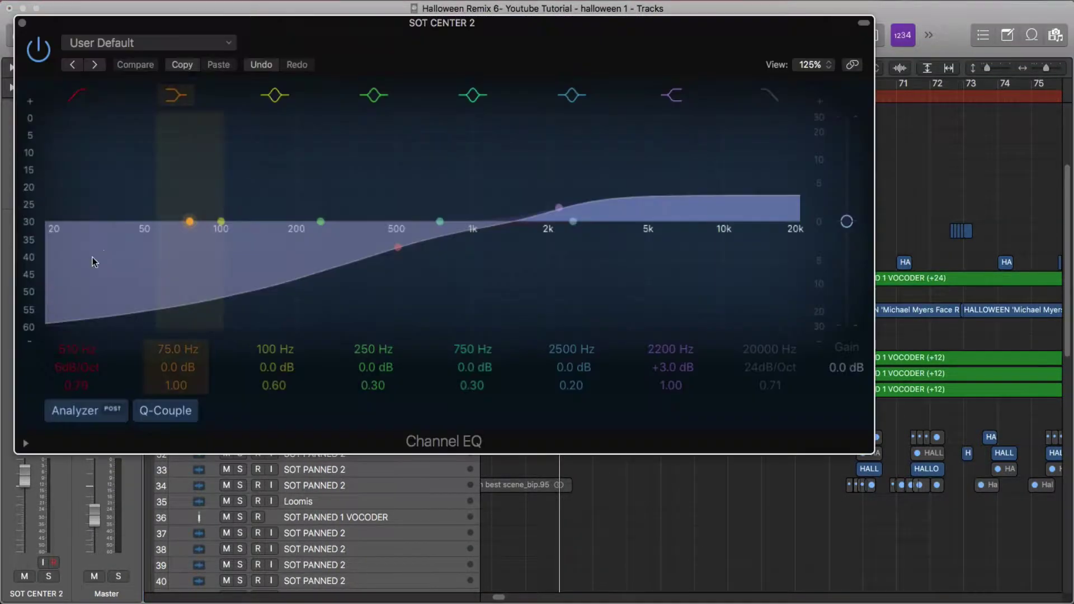
{"action": "left_click", "coordinate": [23, 23]}
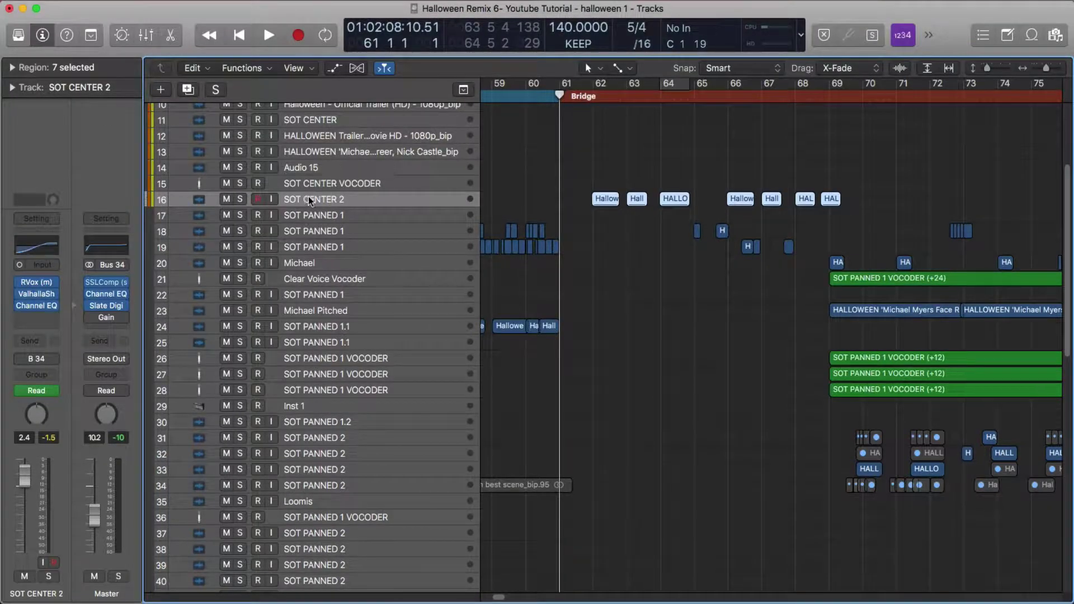
{"action": "left_click", "coordinate": [572, 203]}
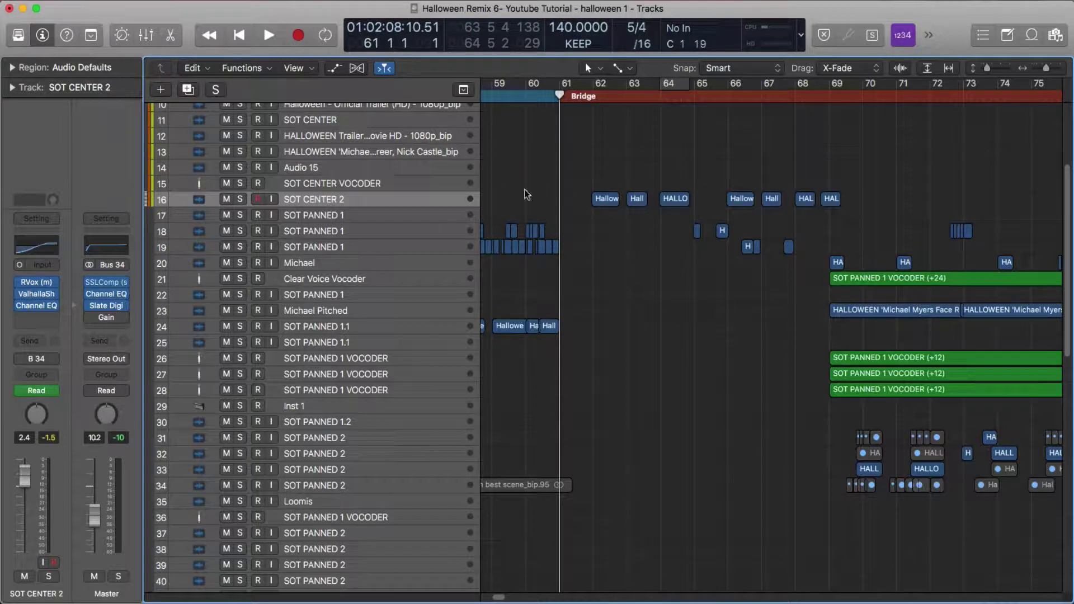
Examine the individual dialogue regions on the SOT CENTER 2 track in the Bridge section.
{"action": "mouse_move", "coordinate": [51, 285]}
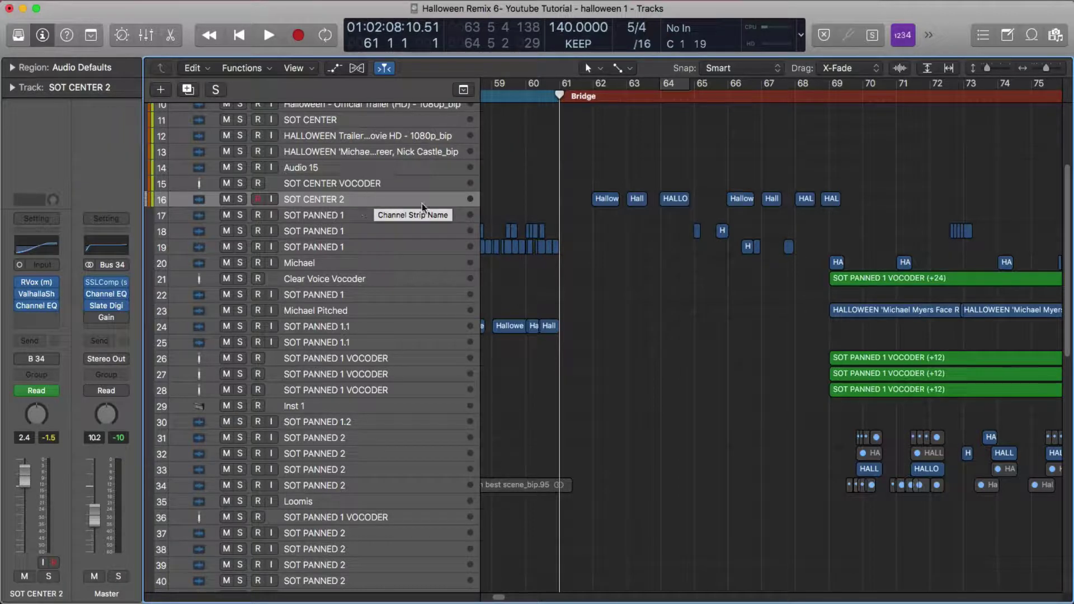
{"action": "left_click", "coordinate": [608, 199]}
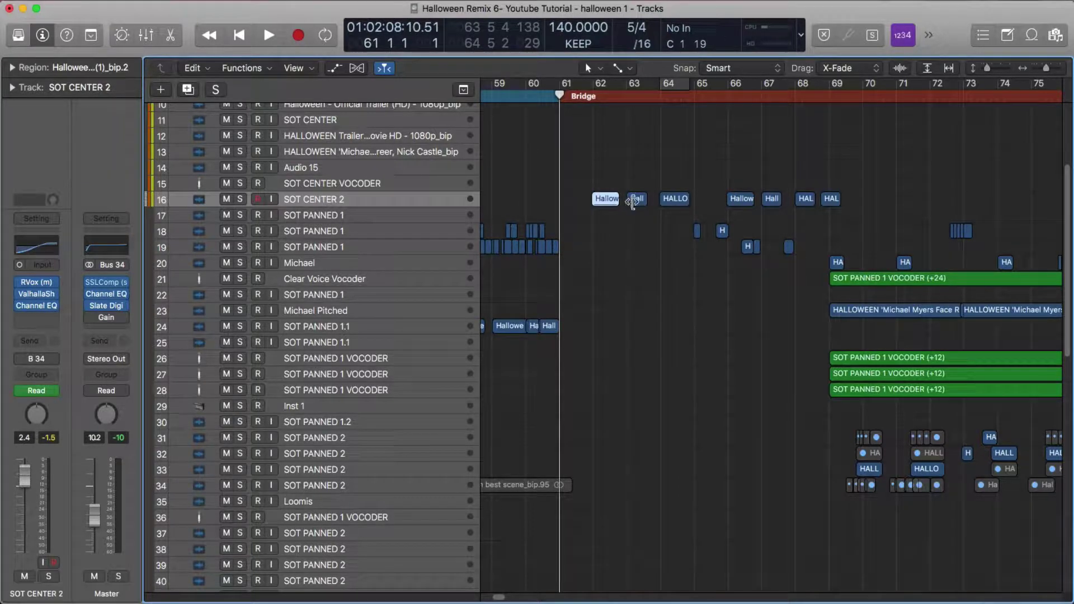
{"action": "left_click", "coordinate": [637, 199]}
{"action": "left_click", "coordinate": [677, 200]}
{"action": "left_click", "coordinate": [749, 204]}
{"action": "left_click", "coordinate": [604, 200]}
{"action": "left_click", "coordinate": [638, 199]}
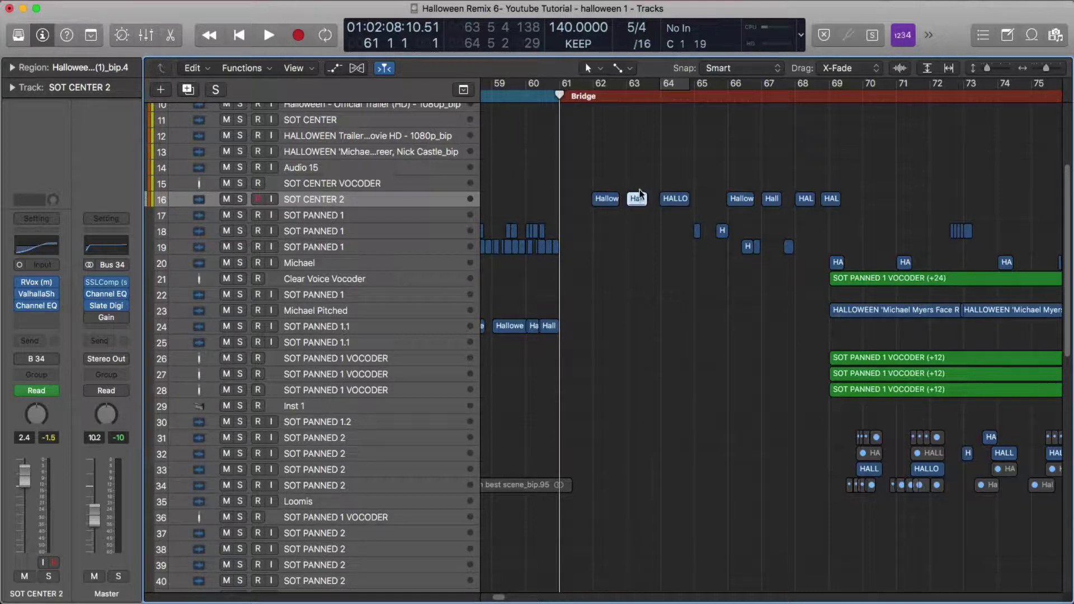
{"action": "left_click", "coordinate": [607, 200]}
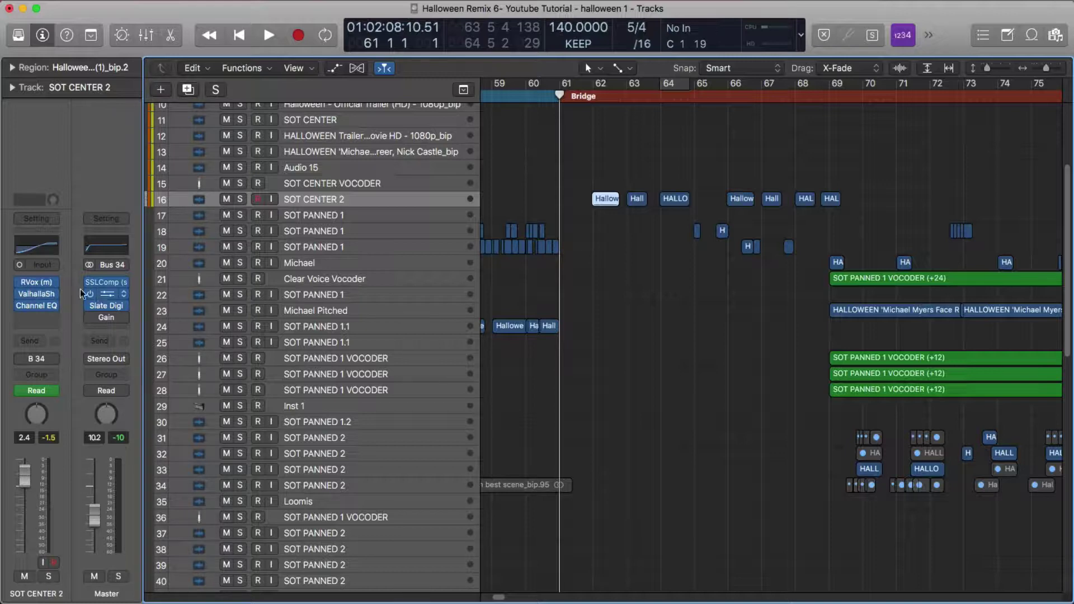
Review ValhallaShimmer and Channel EQ on SOT CENTER 2 again alongside the track's first two Bridge regions.
{"action": "left_click", "coordinate": [38, 294]}
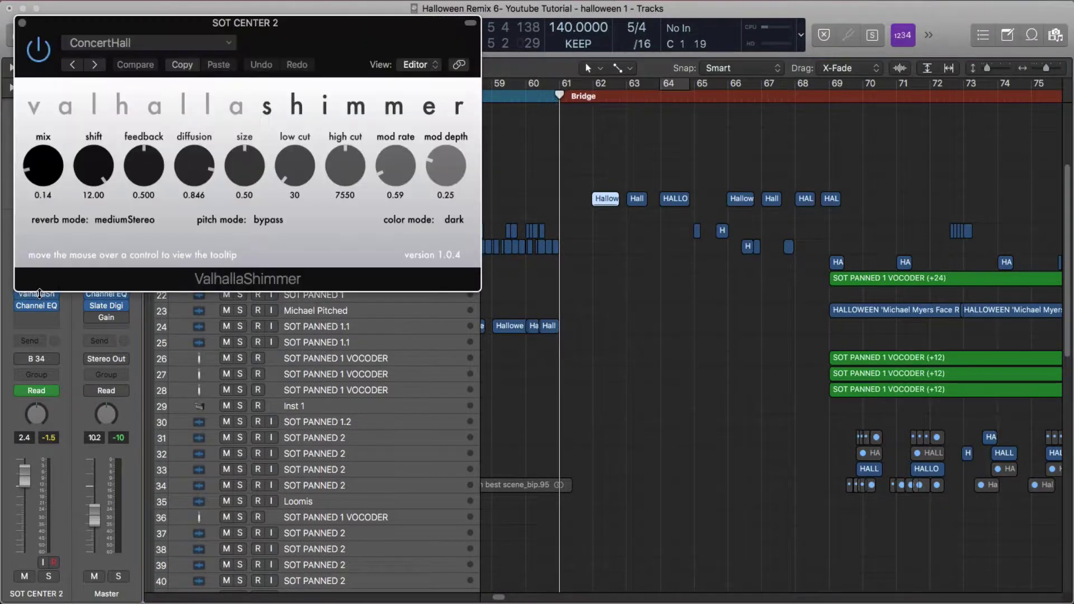
{"action": "left_click", "coordinate": [38, 297]}
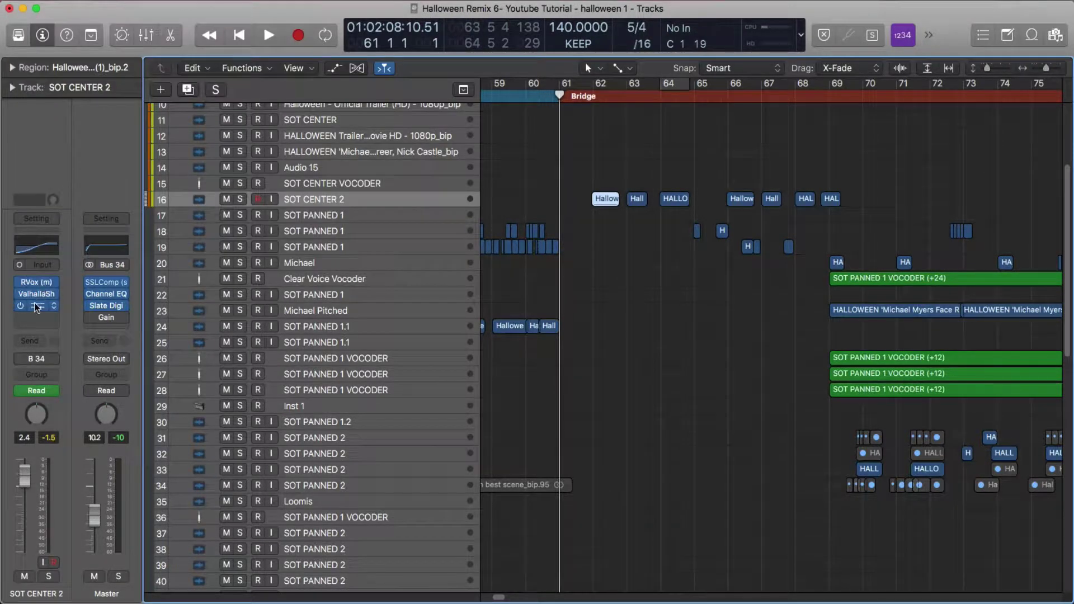
{"action": "left_click", "coordinate": [37, 305]}
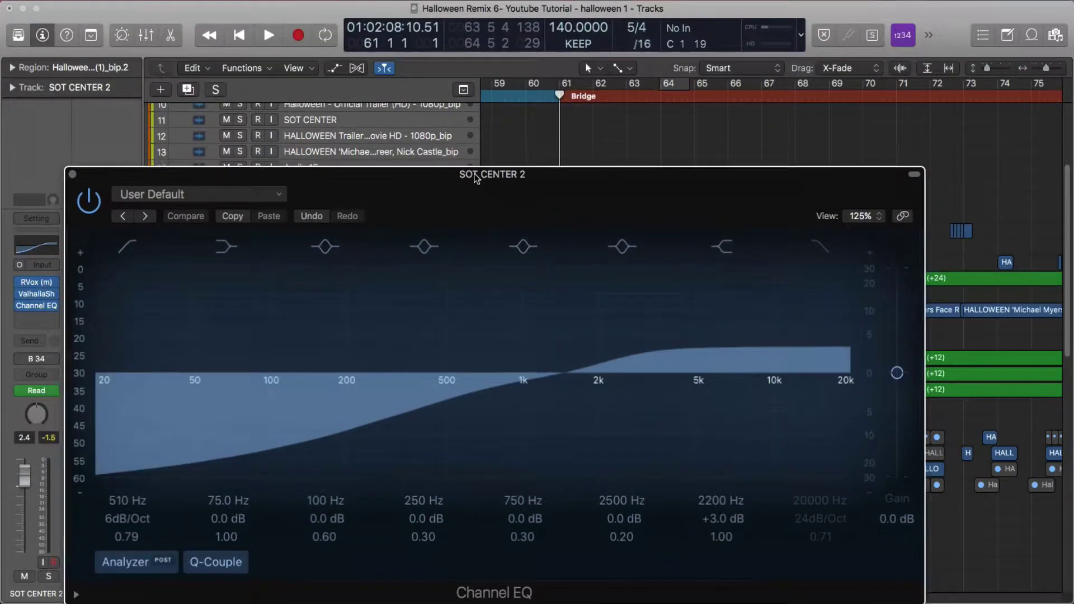
{"action": "left_click_drag", "start_coordinate": [475, 178], "coordinate": [512, 261]}
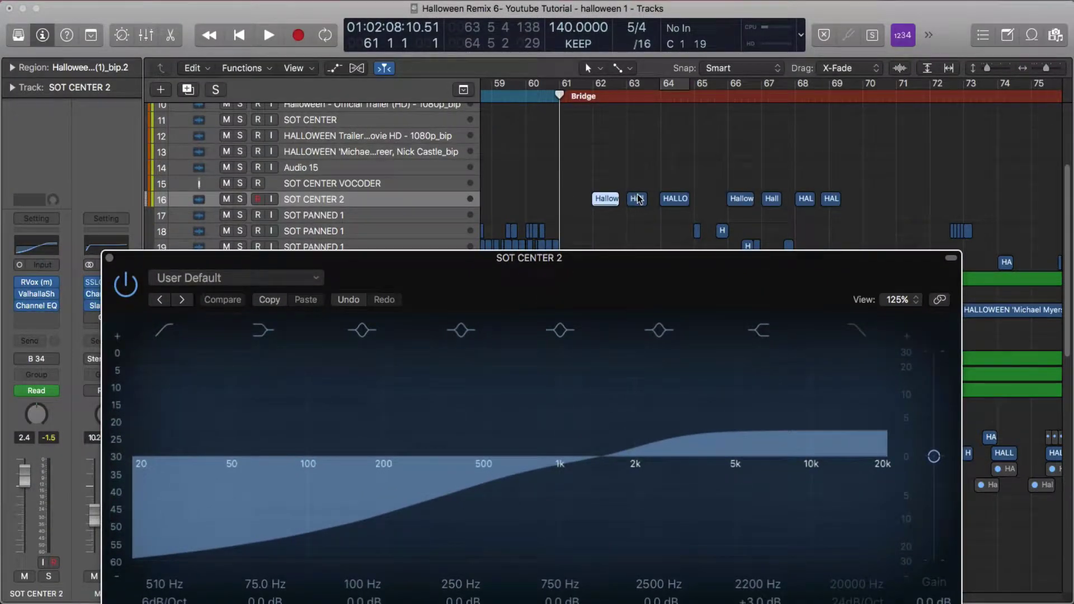
{"action": "left_click", "coordinate": [638, 200]}
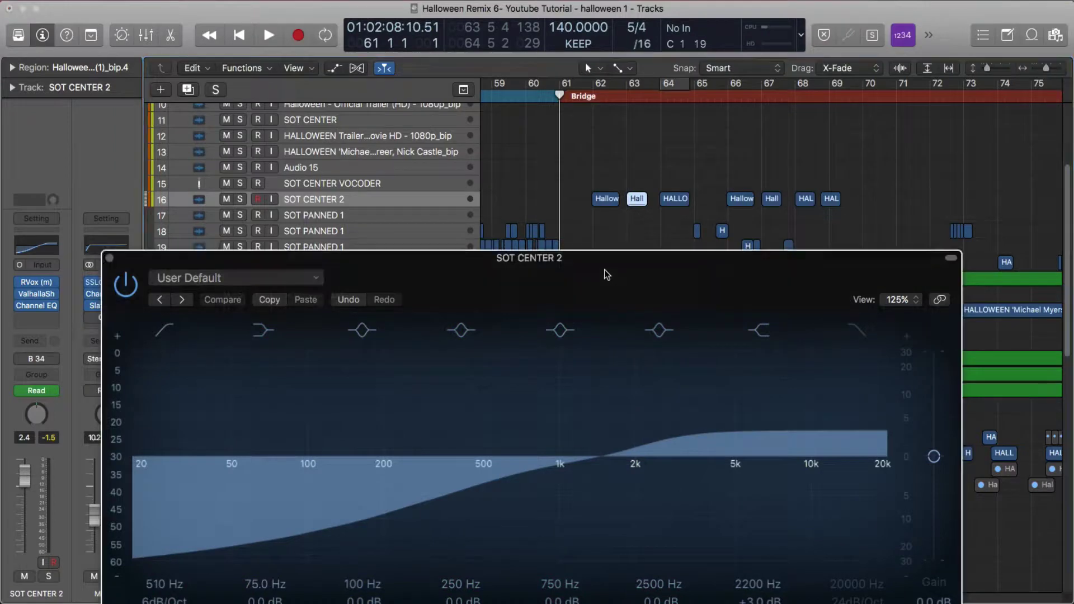
{"action": "left_click_drag", "start_coordinate": [604, 270], "coordinate": [602, 238]}
{"action": "left_click", "coordinate": [108, 227]}
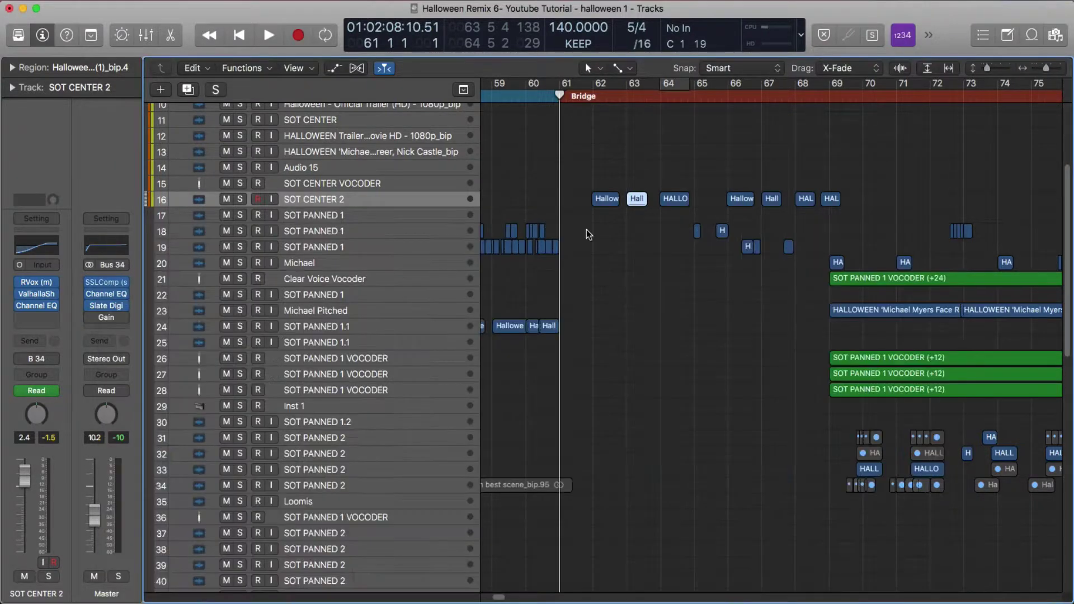
{"action": "left_click", "coordinate": [612, 201]}
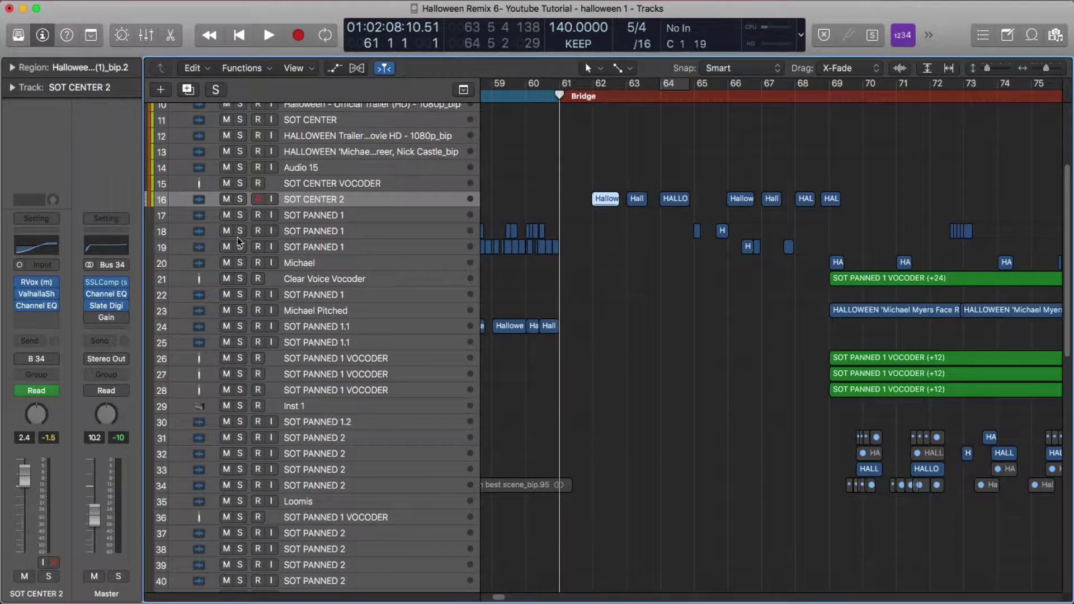
Set the SOT CENTER 2 track's automation mode to Touch and open its Channel EQ below the track's regions.
{"action": "left_click", "coordinate": [37, 391]}
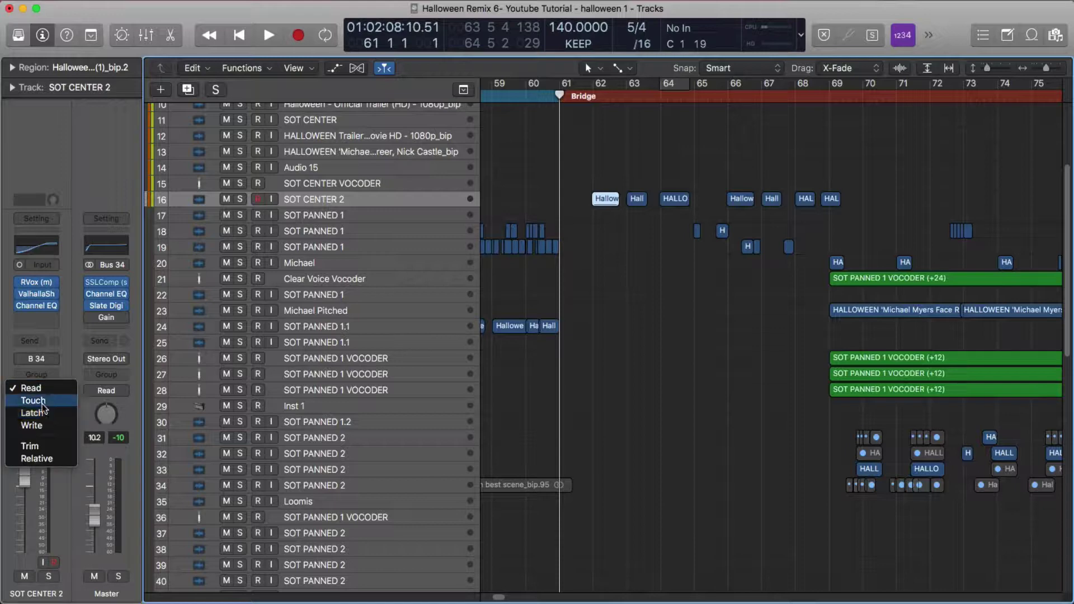
{"action": "left_click", "coordinate": [42, 403]}
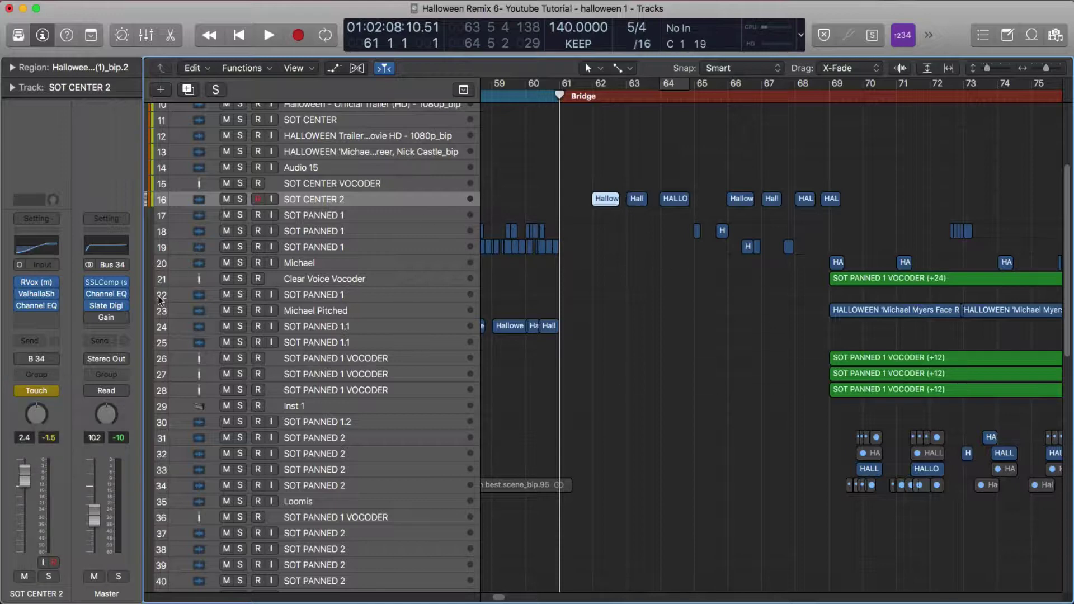
{"action": "left_click", "coordinate": [36, 306]}
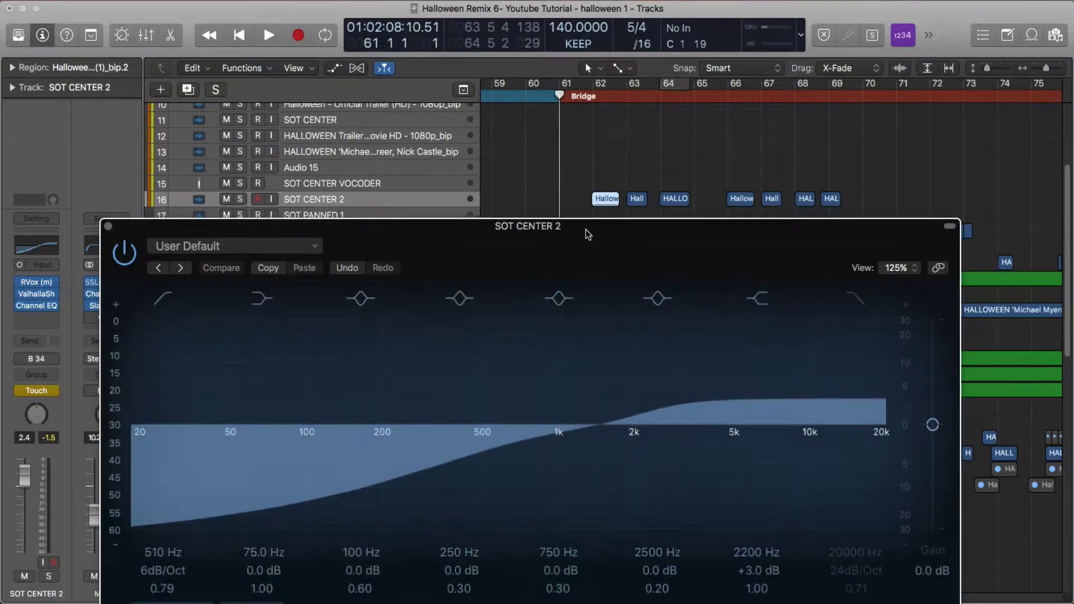
{"action": "left_click_drag", "start_coordinate": [586, 229], "coordinate": [591, 289]}
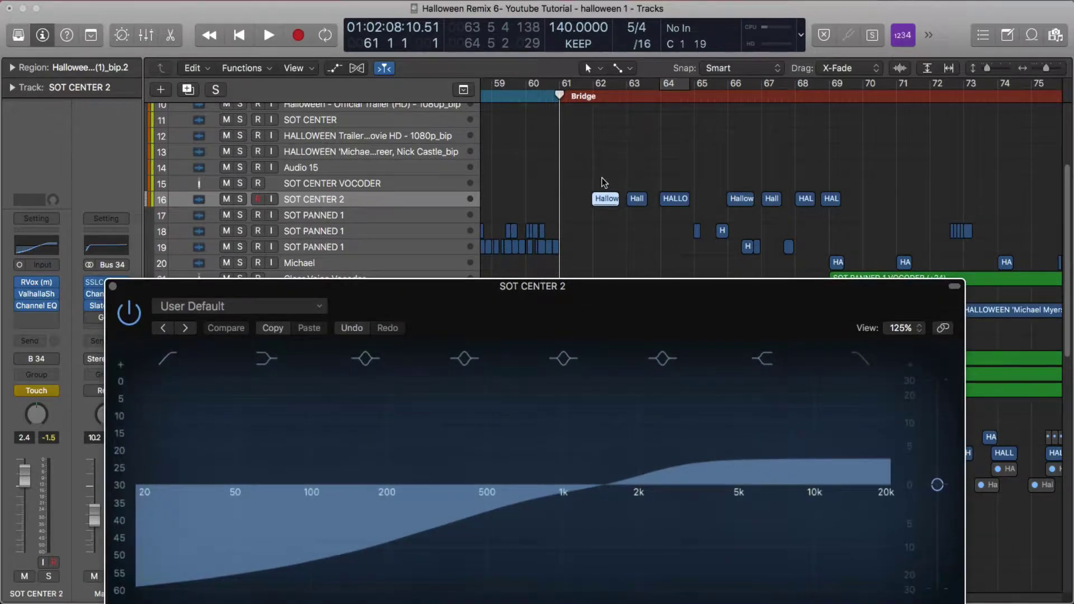
Audition the first three SOT CENTER 2 Bridge regions in solo, then turn solo off and return the playhead to bar 61.
{"action": "left_click_drag", "start_coordinate": [602, 178], "coordinate": [687, 210]}
{"action": "key", "text": "ctrl+s"}
{"action": "key", "text": "period"}
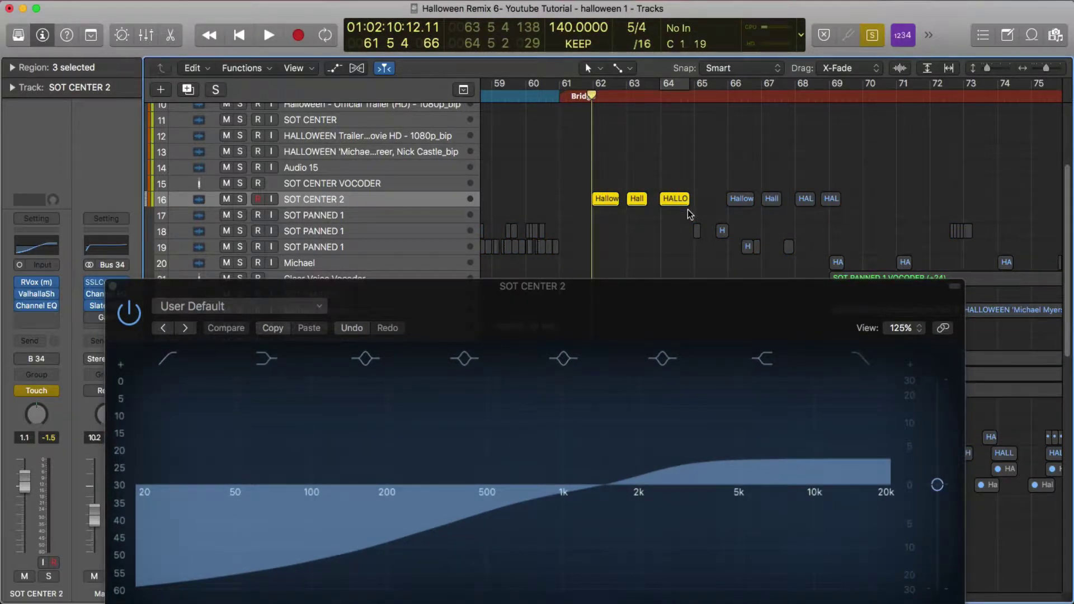
{"action": "key", "text": "space"}
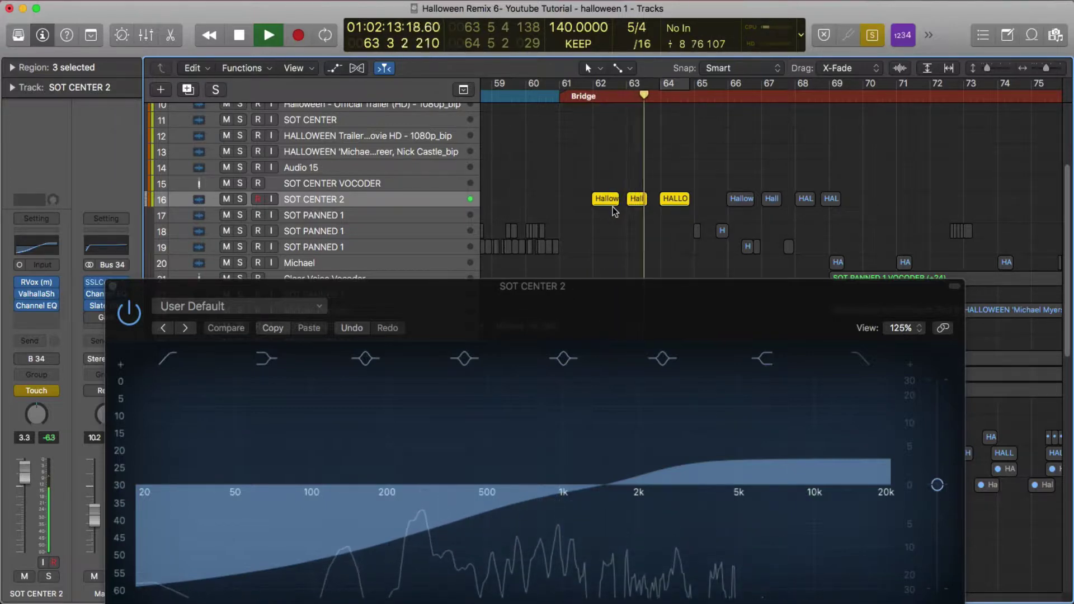
{"action": "key", "text": "space"}
{"action": "key", "text": "ctrl+s"}
{"action": "left_click", "coordinate": [559, 96]}
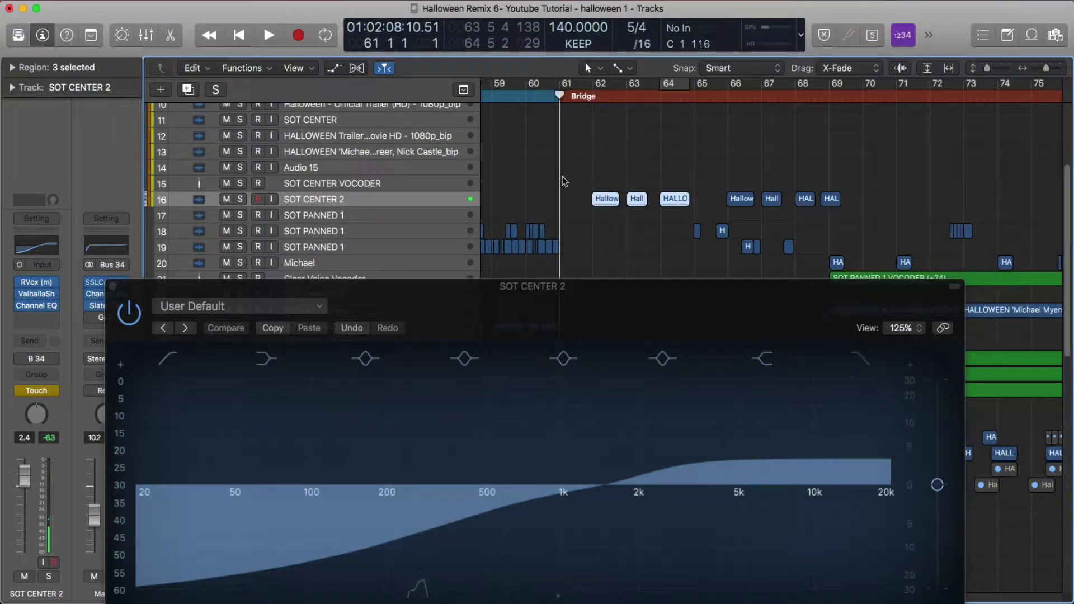
Record automation of the Channel EQ's 2200 Hz high-shelf gain during playback from bar 61, sweeping it down from +3.0 dB.
{"action": "left_click_drag", "start_coordinate": [620, 303], "coordinate": [615, 249]}
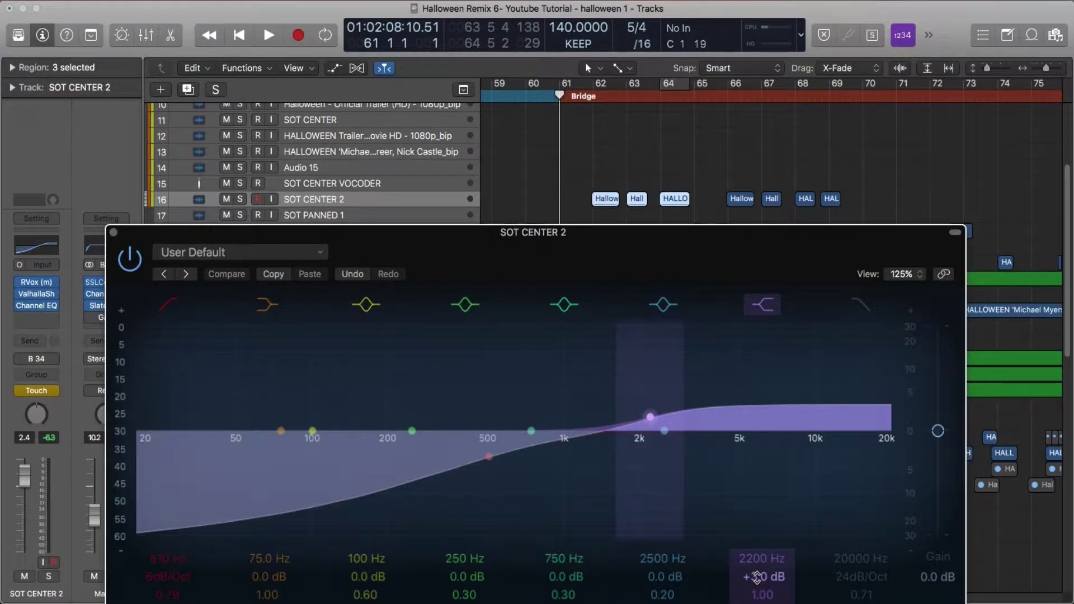
{"action": "key", "text": "space"}
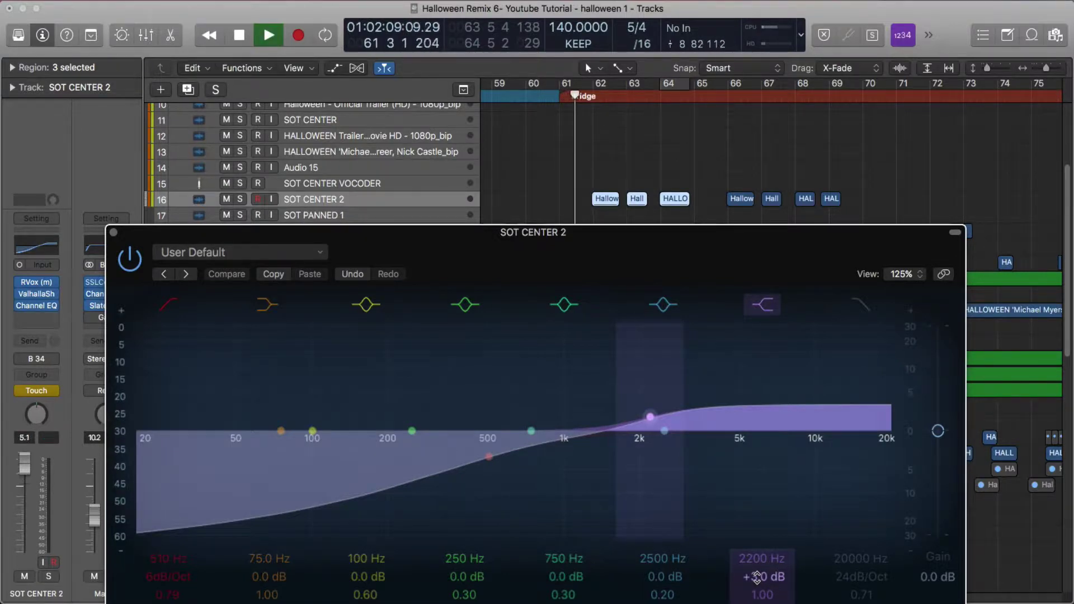
{"action": "mouse_move", "coordinate": [757, 578]}
{"action": "left_mouse_down"}
{"action": "mouse_move", "coordinate": [757, 552]}
{"action": "mouse_move", "coordinate": [756, 602]}
{"action": "mouse_move", "coordinate": [756, 579]}
{"action": "left_mouse_up"}
{"action": "key", "text": "space"}
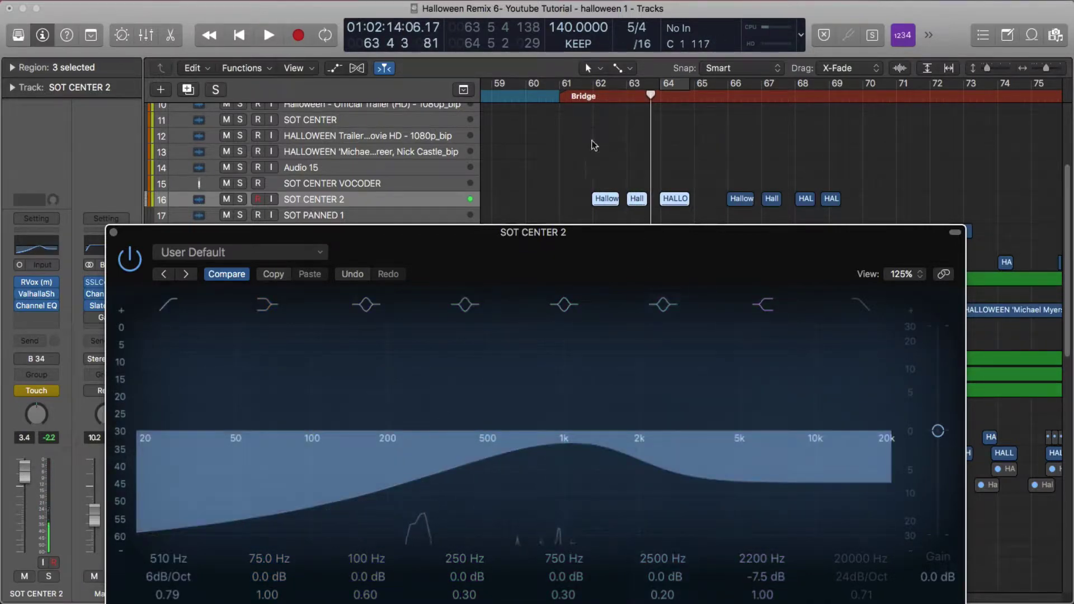
Play back the recorded high-shelf gain automation from just before the first SOT CENTER 2 Bridge region.
{"action": "left_click", "coordinate": [585, 99]}
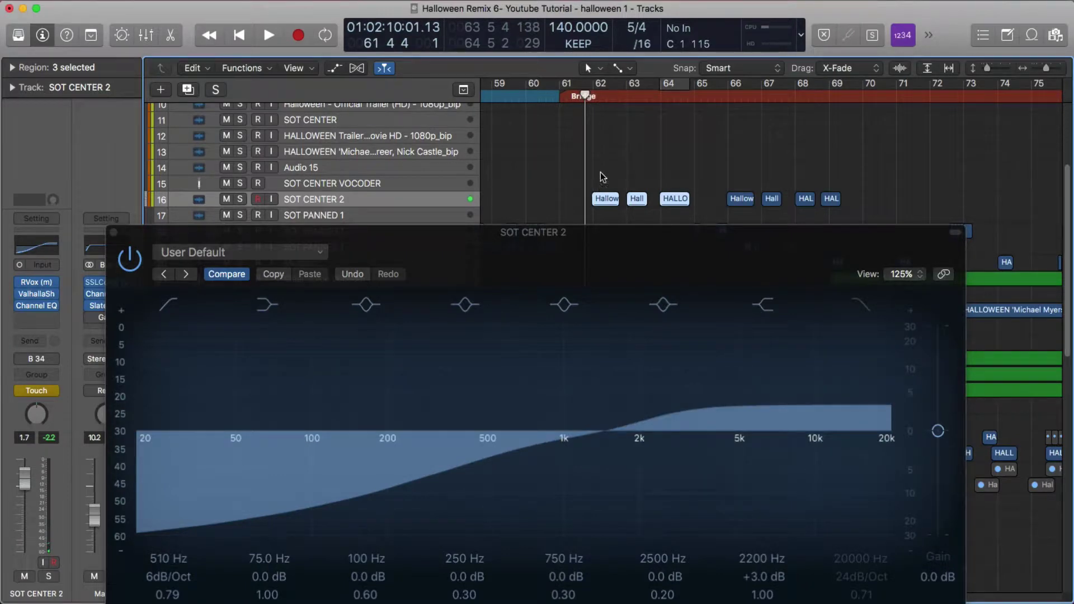
{"action": "key", "text": "space"}
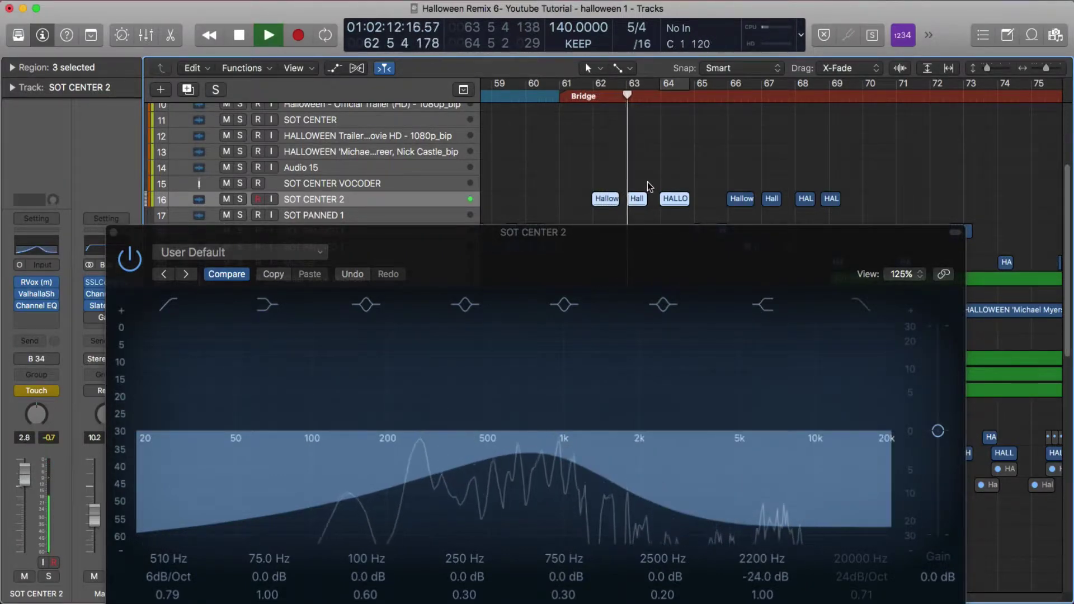
{"action": "key", "text": "space"}
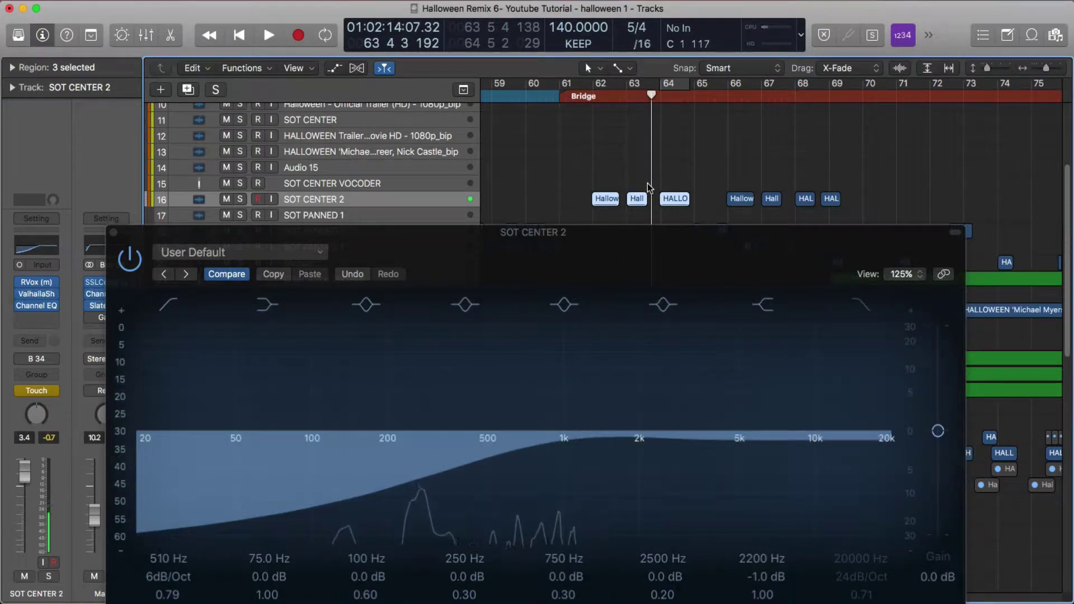
Select the first SOT CENTER 2 Bridge region, show the track automation, and move the Channel EQ window clear of the track.
{"action": "left_click_drag", "start_coordinate": [586, 179], "coordinate": [635, 199]}
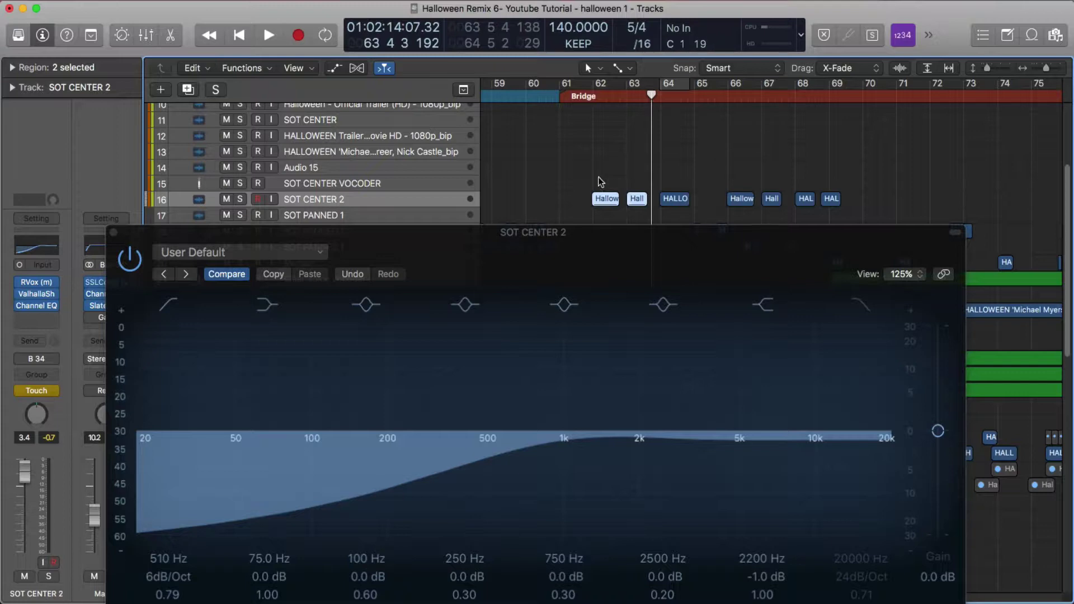
{"action": "left_click_drag", "start_coordinate": [594, 174], "coordinate": [608, 195]}
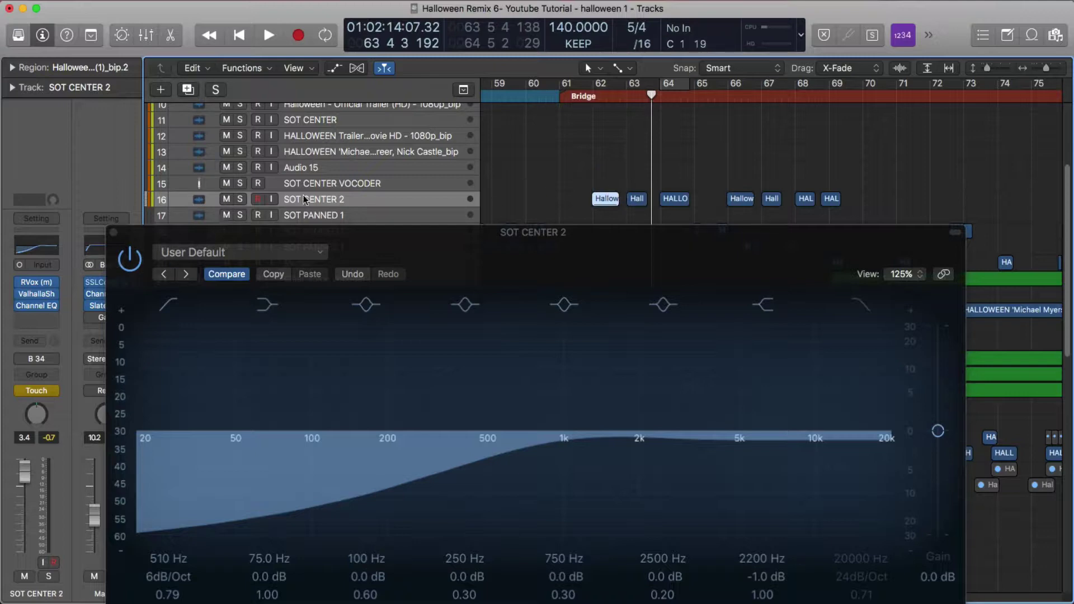
{"action": "key", "text": "a"}
{"action": "left_click_drag", "start_coordinate": [367, 233], "coordinate": [393, 323]}
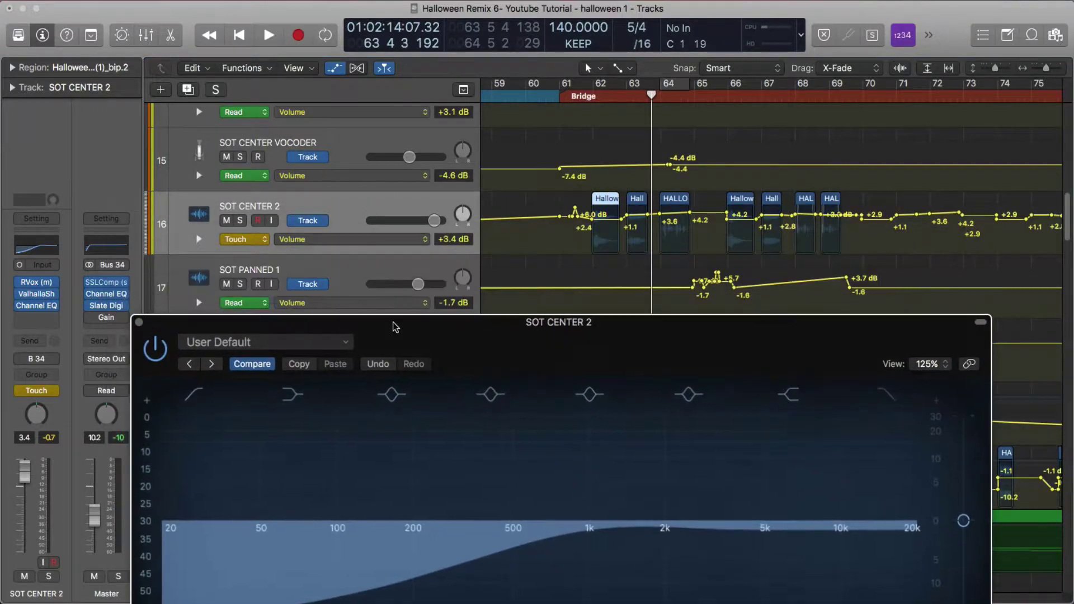
Check which automation parameters are used on SOT CENTER 2, then hide the track automation.
{"action": "left_click", "coordinate": [369, 242]}
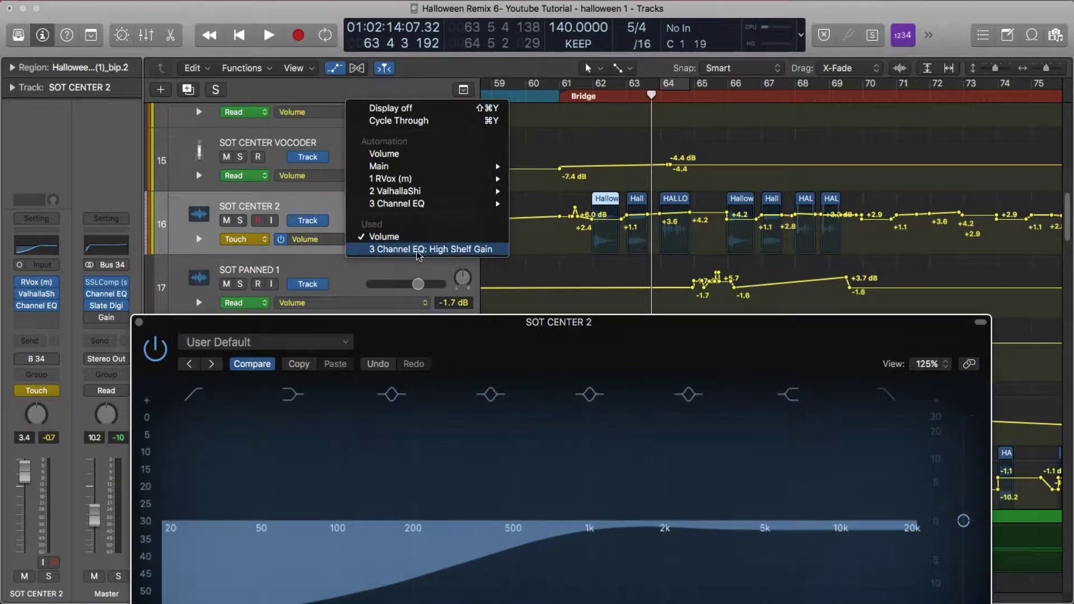
{"action": "left_click", "coordinate": [585, 238]}
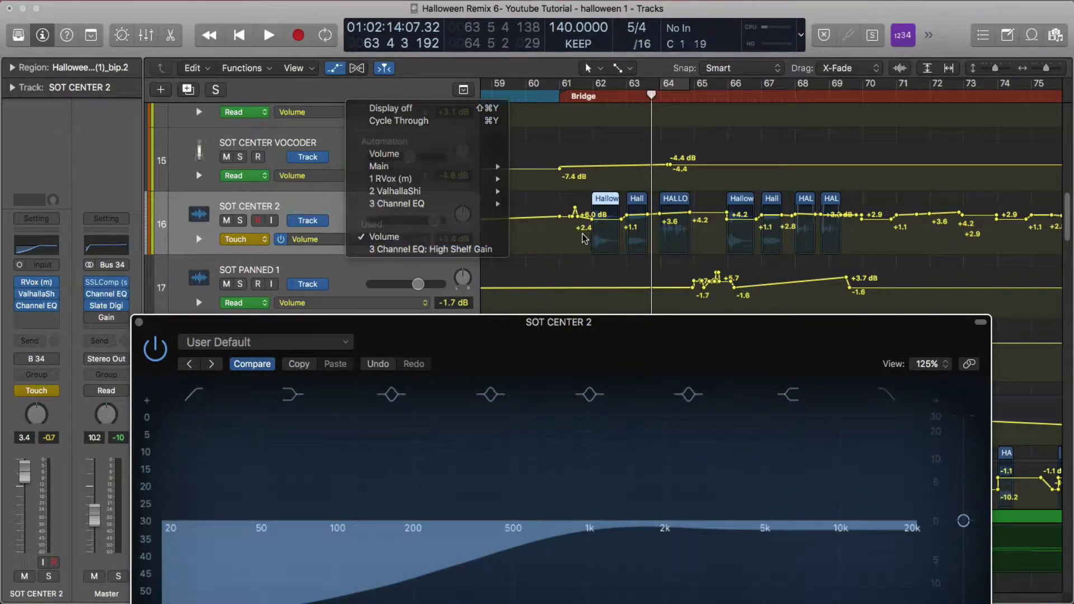
{"action": "left_click", "coordinate": [533, 238]}
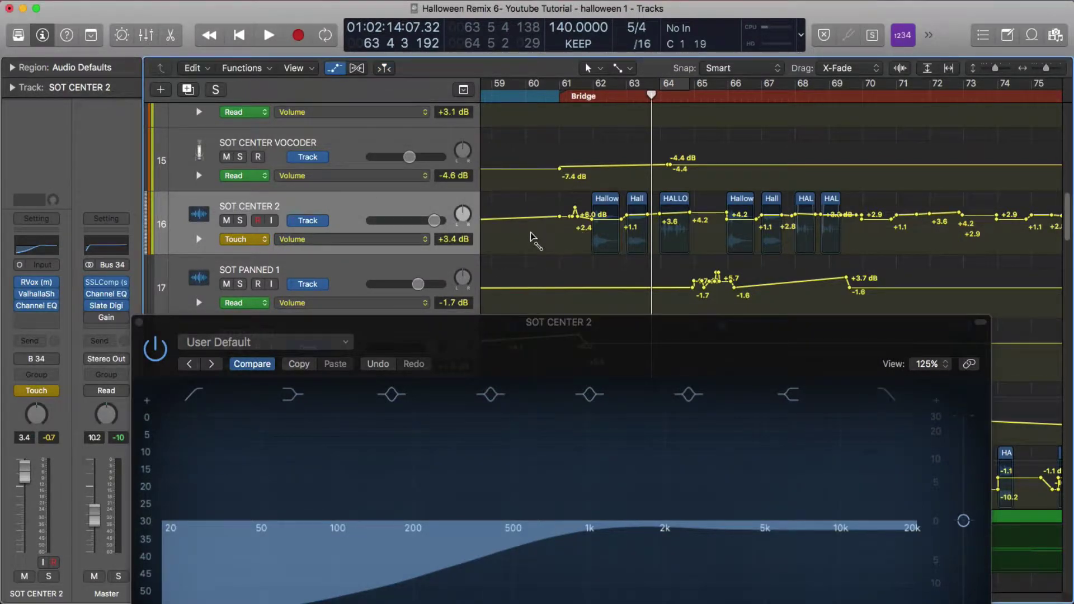
{"action": "left_click_drag", "start_coordinate": [498, 328], "coordinate": [525, 354]}
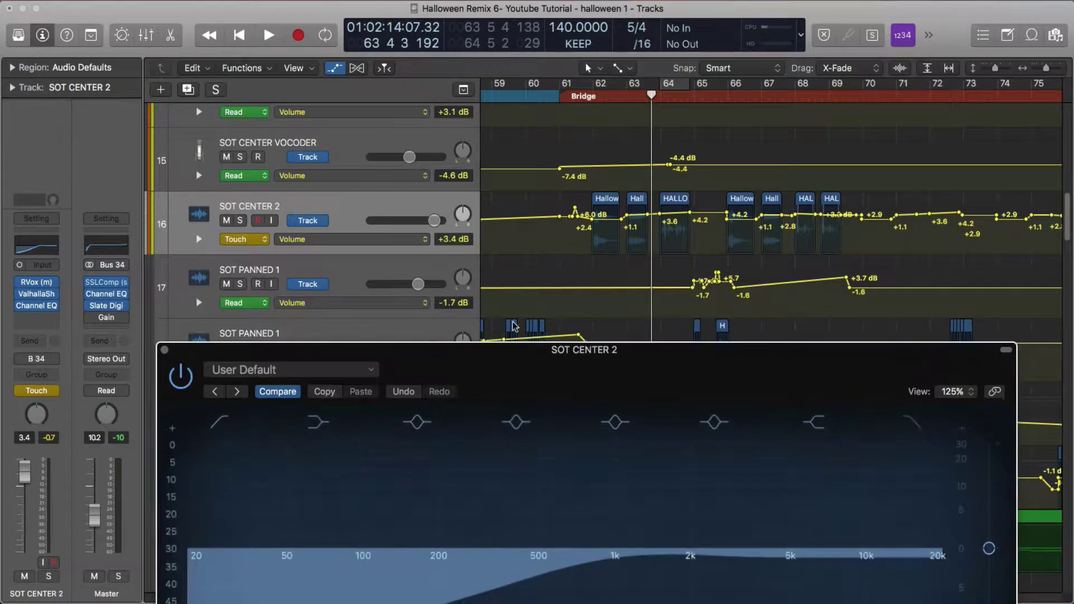
{"action": "left_click", "coordinate": [376, 240]}
{"action": "left_click", "coordinate": [570, 244]}
{"action": "key", "text": "a"}
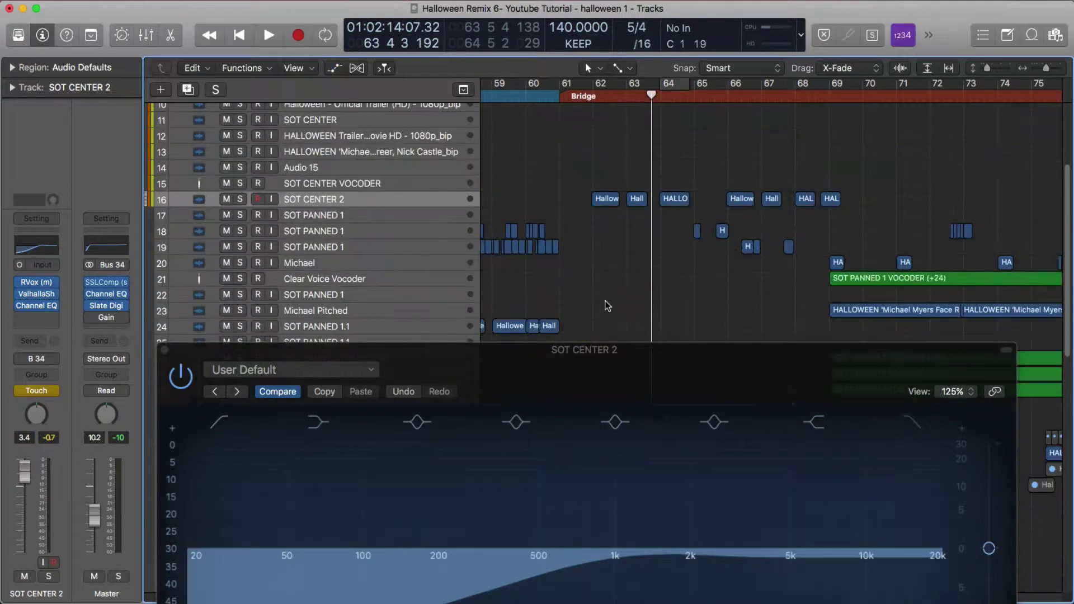
Set the SOT CENTER 2 Channel EQ's 2200 Hz high-shelf gain to +2.0 dB and close the plug-in window.
{"action": "left_click", "coordinate": [593, 367]}
{"action": "left_click", "coordinate": [606, 199]}
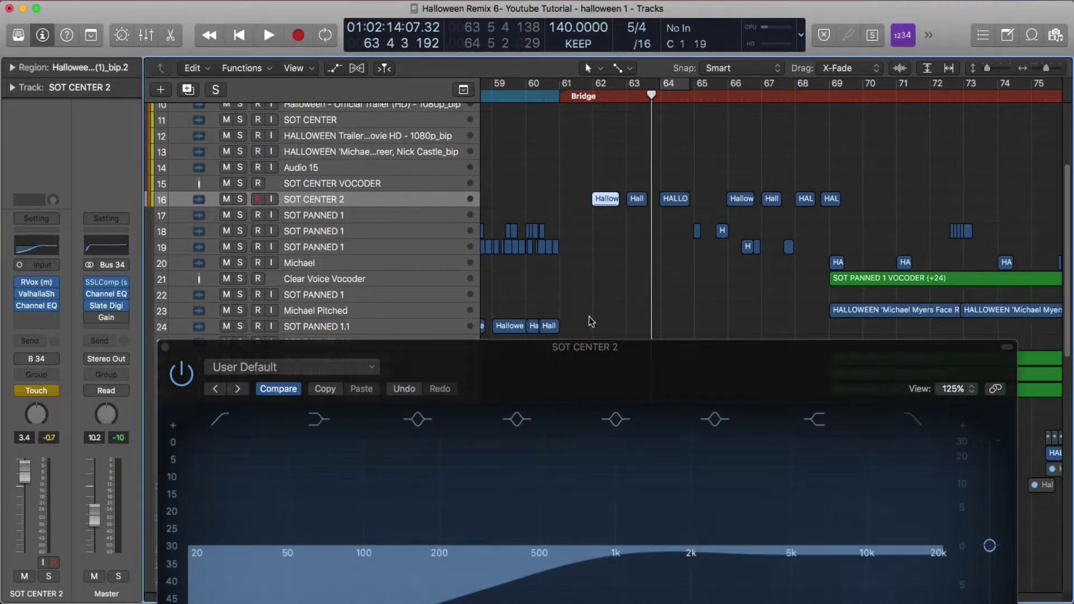
{"action": "left_click_drag", "start_coordinate": [602, 347], "coordinate": [582, 252]}
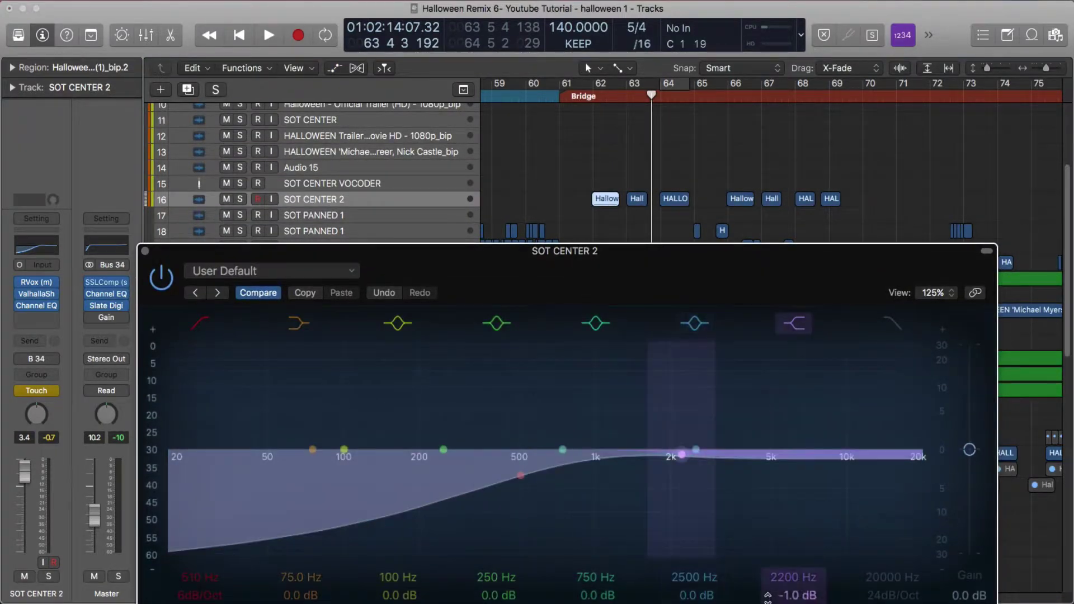
{"action": "left_click_drag", "start_coordinate": [681, 455], "coordinate": [682, 440]}
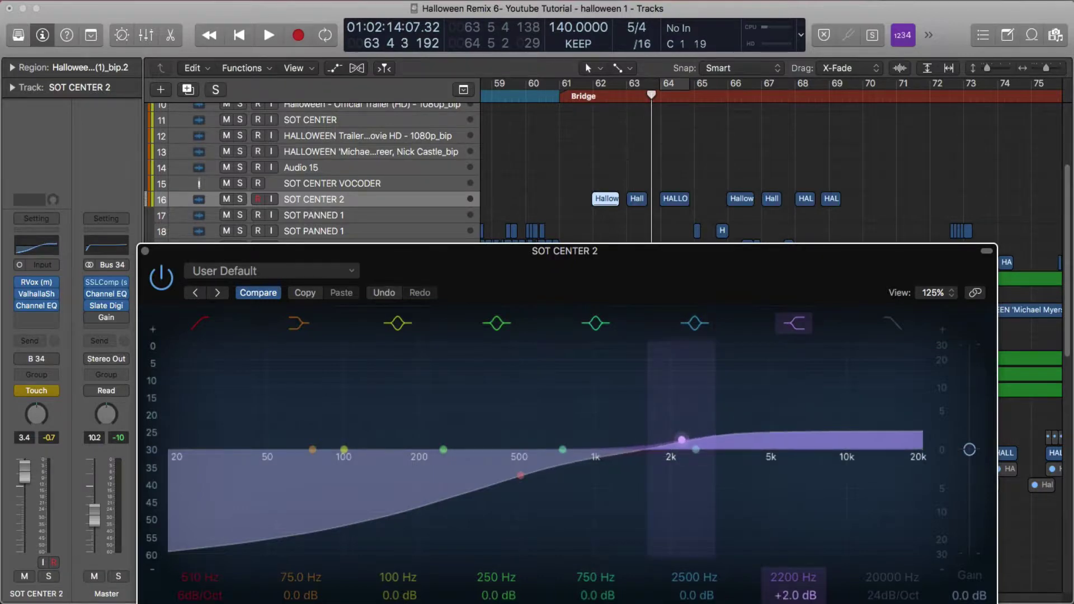
{"action": "left_click", "coordinate": [145, 252]}
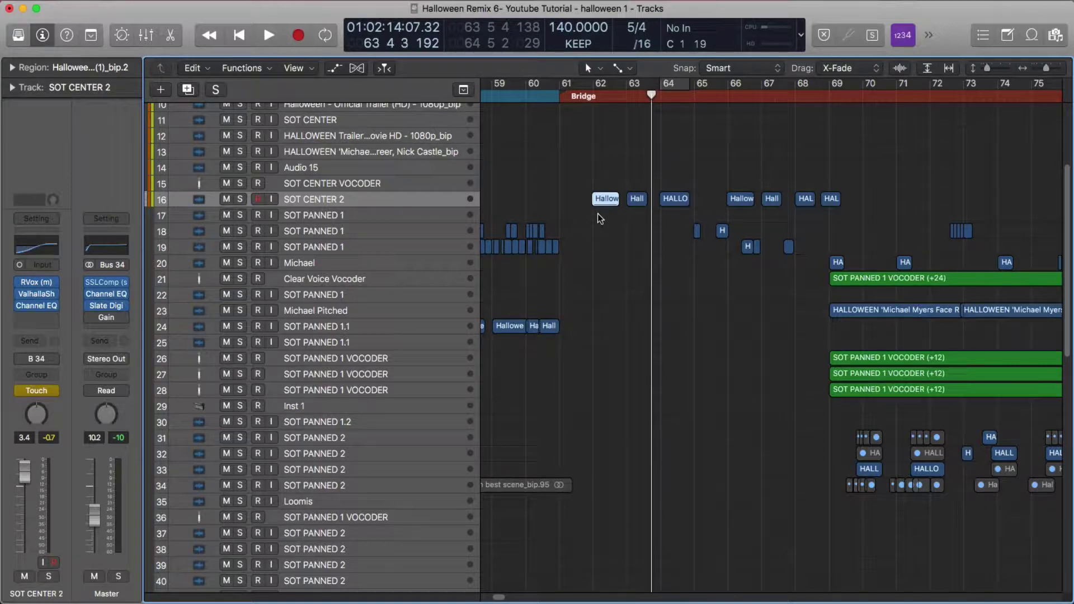
Play back the first three SOT CENTER 2 Bridge regions, starting from position 61 3 1.
{"action": "left_click", "coordinate": [588, 96]}
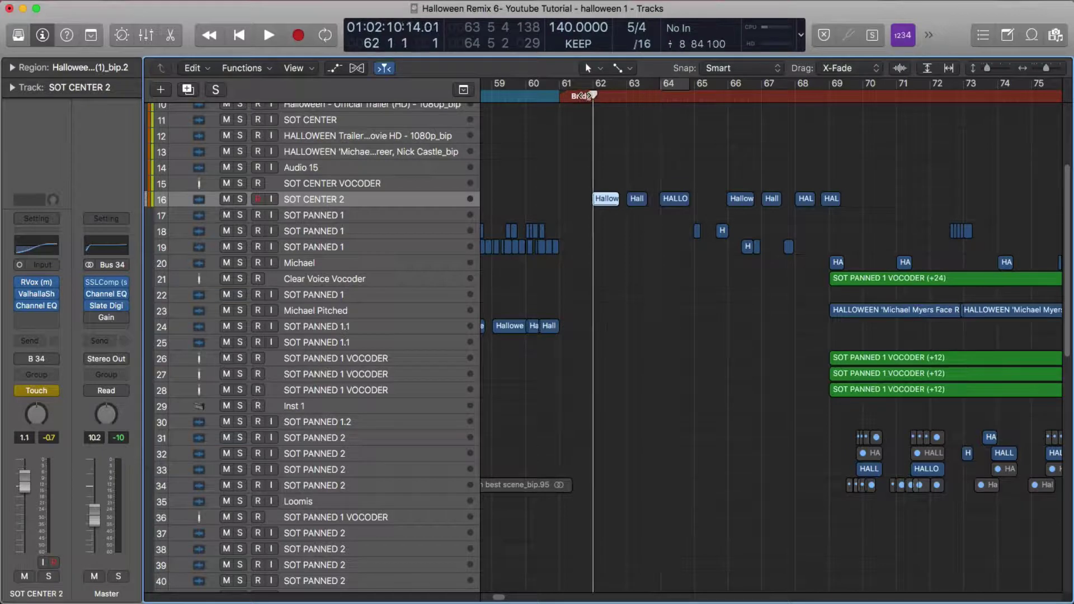
{"action": "left_click", "coordinate": [576, 96]}
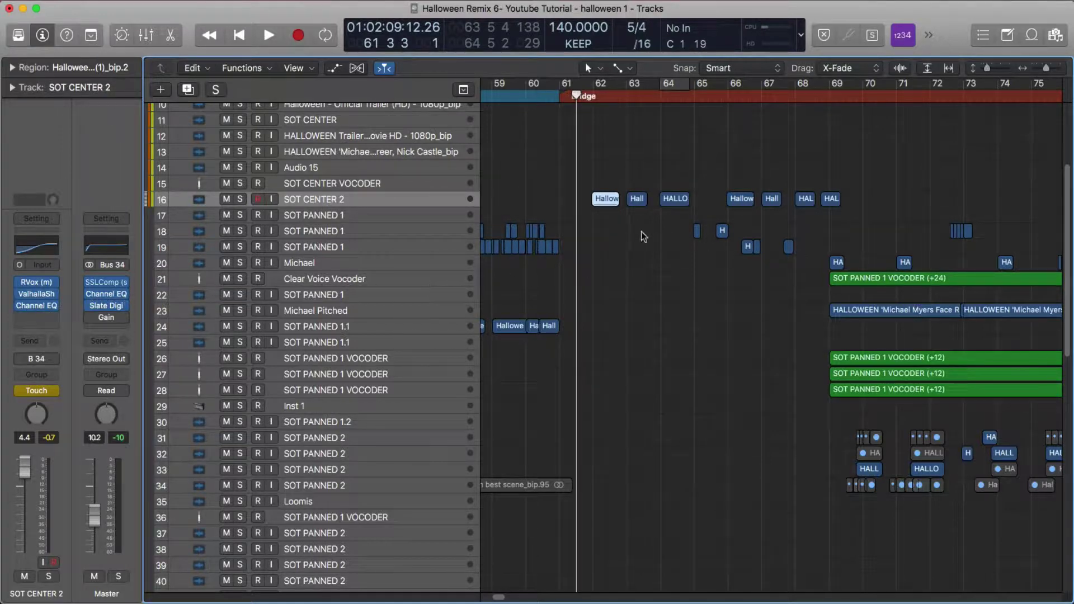
{"action": "left_click", "coordinate": [637, 199]}
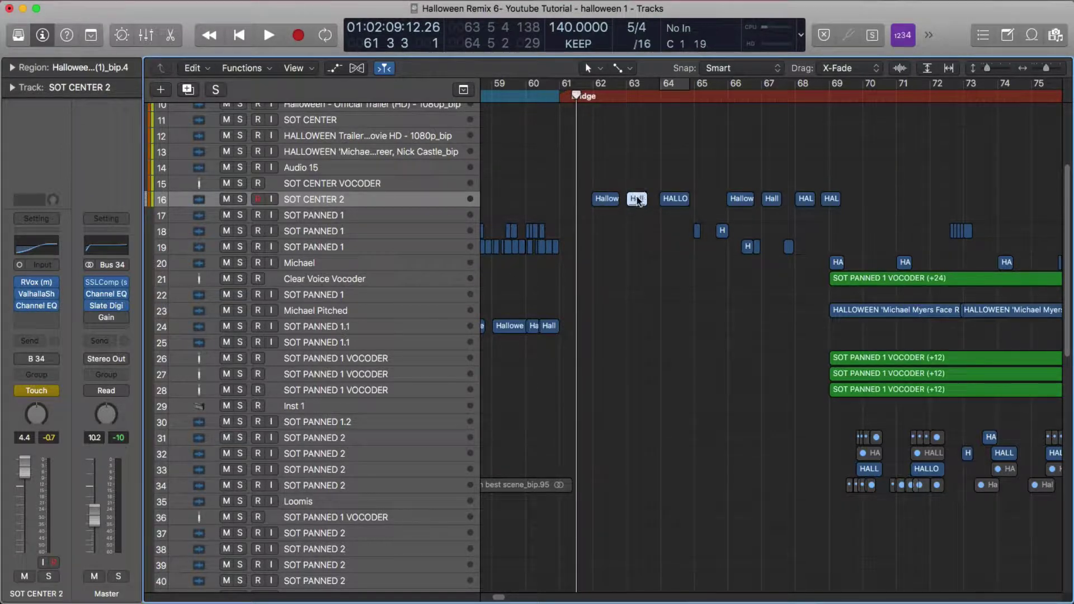
{"action": "left_click", "coordinate": [604, 198]}
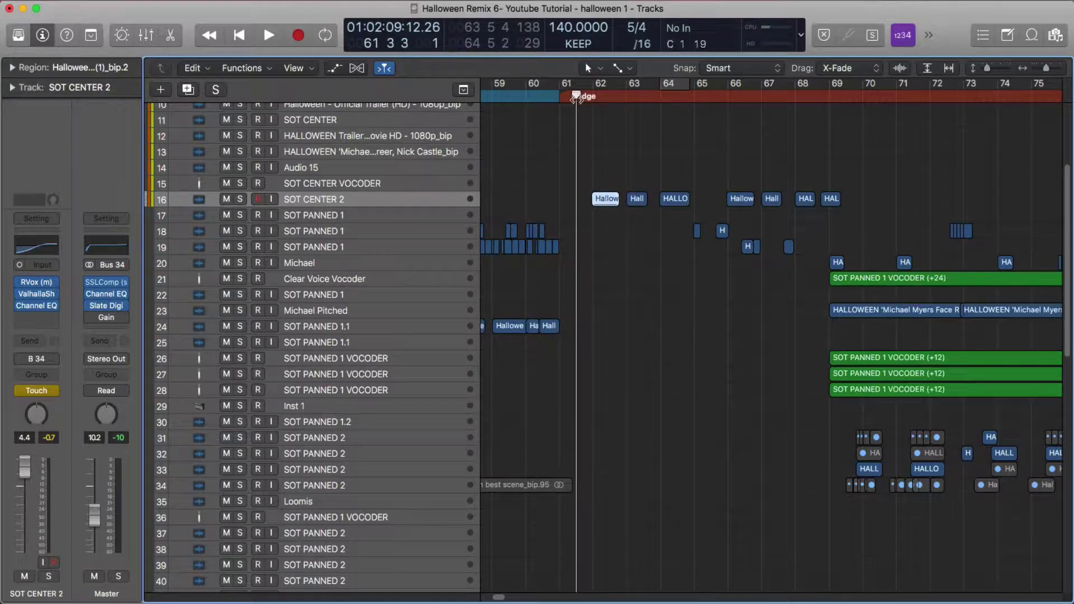
{"action": "mouse_move", "coordinate": [577, 98]}
{"action": "left_mouse_down"}
{"action": "mouse_move", "coordinate": [597, 98]}
{"action": "mouse_move", "coordinate": [575, 103]}
{"action": "left_mouse_up"}
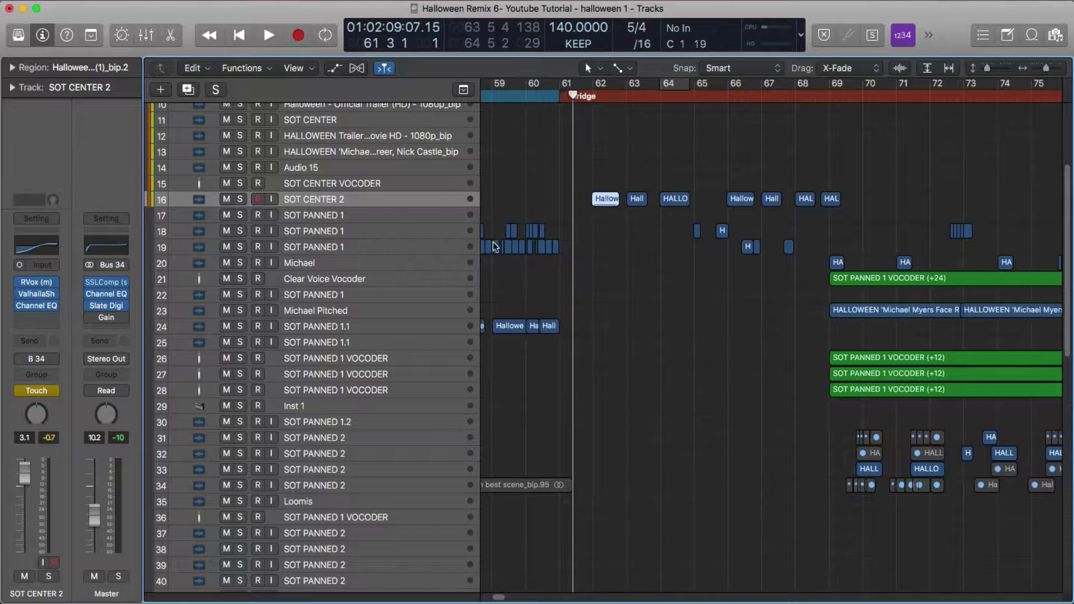
{"action": "key", "text": "space"}
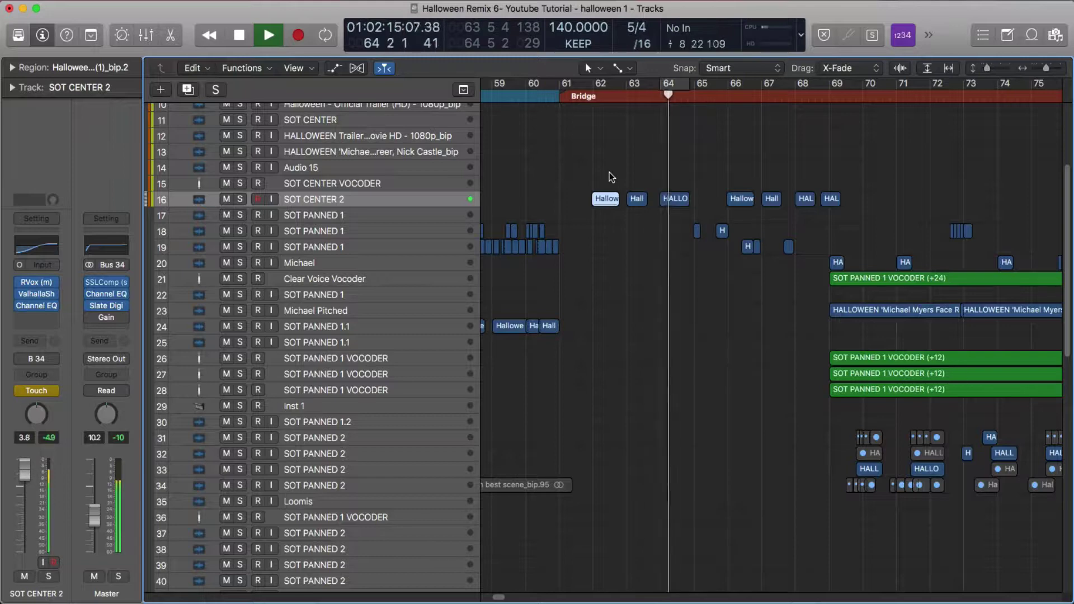
{"action": "key", "text": "space"}
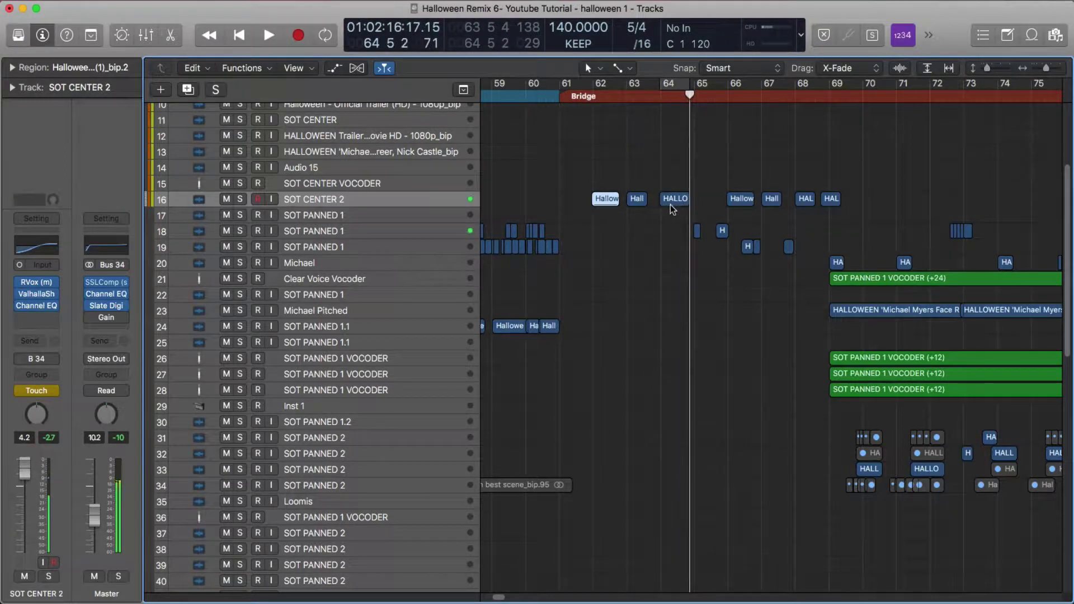
Open Selection-Based Processing for the first SOT CENTER 2 Bridge region and move its window up into full view.
{"action": "left_click", "coordinate": [677, 199]}
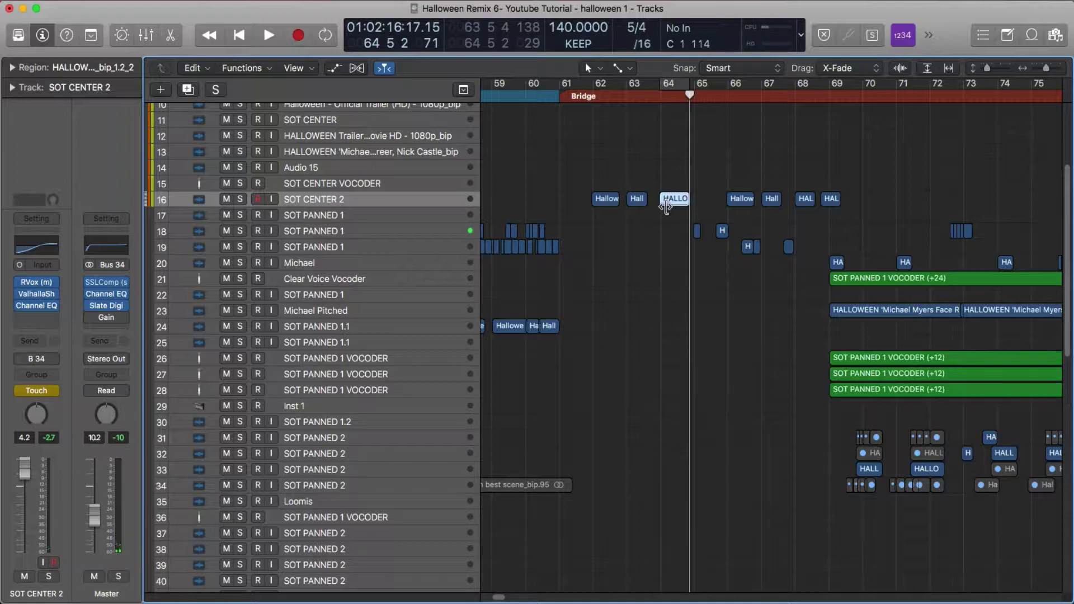
{"action": "left_click", "coordinate": [608, 201]}
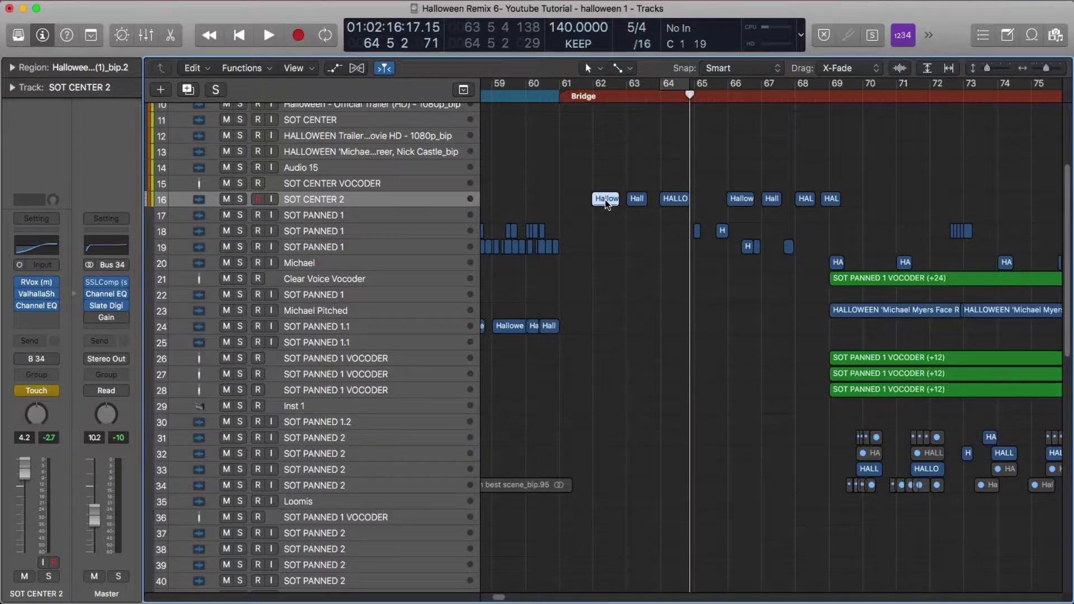
{"action": "right_click", "coordinate": [607, 203]}
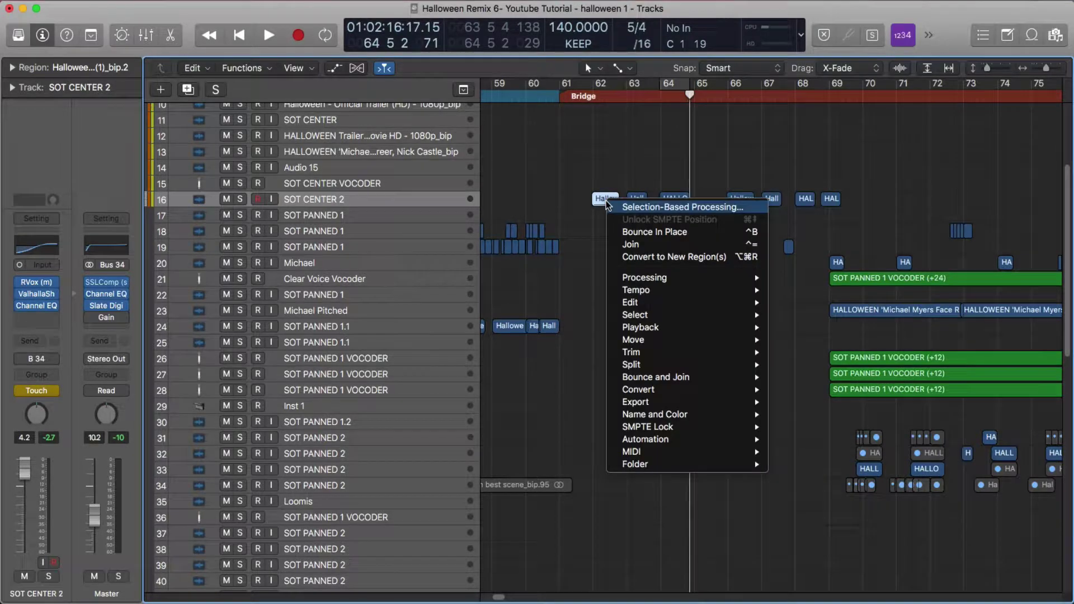
{"action": "left_click", "coordinate": [656, 208]}
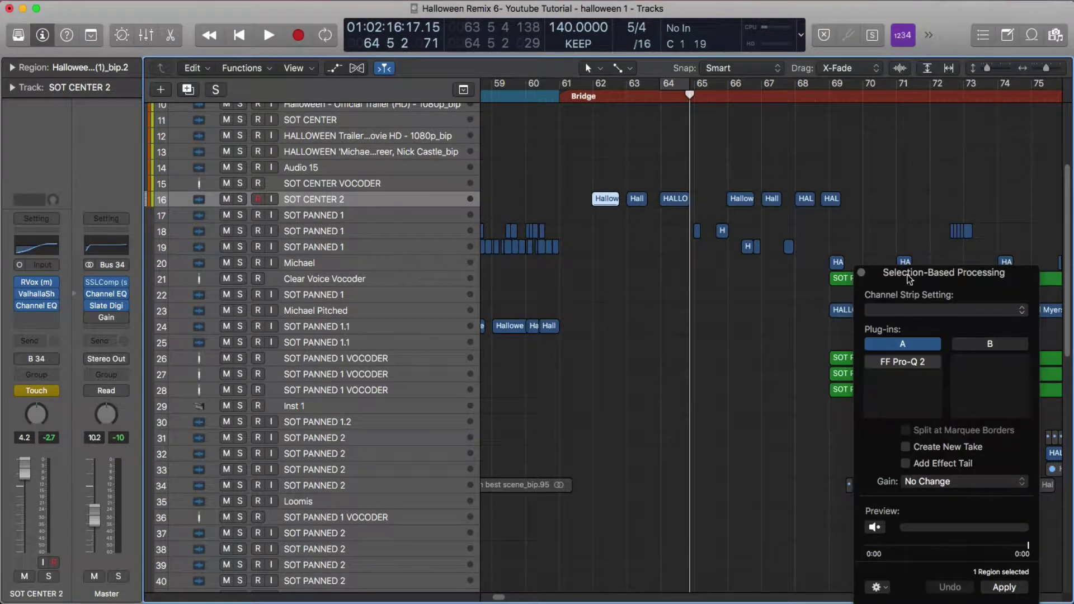
{"action": "left_click_drag", "start_coordinate": [909, 278], "coordinate": [902, 217]}
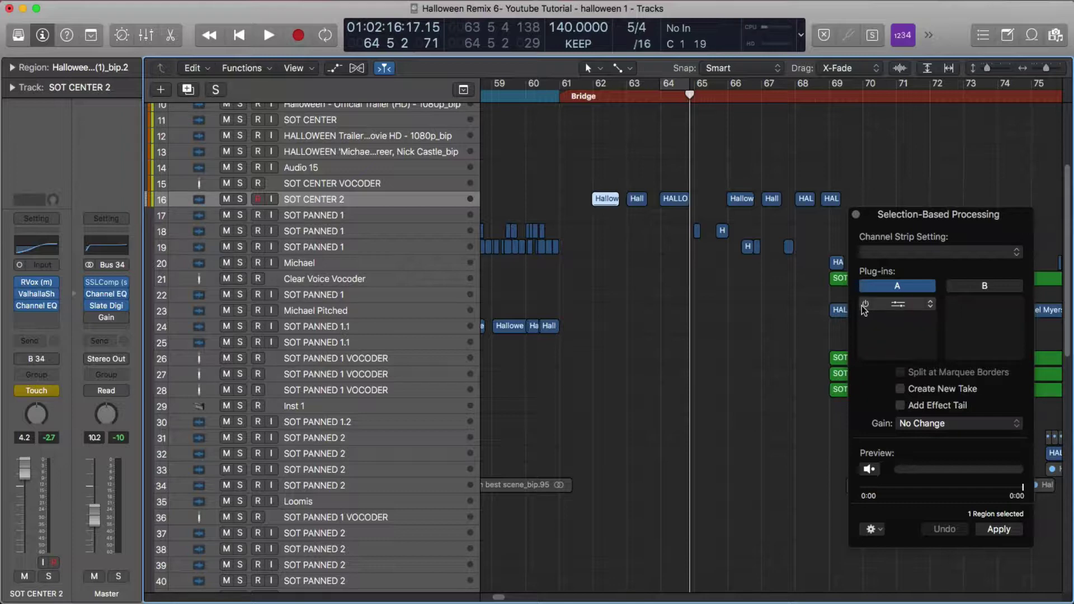
{"action": "left_click", "coordinate": [932, 307]}
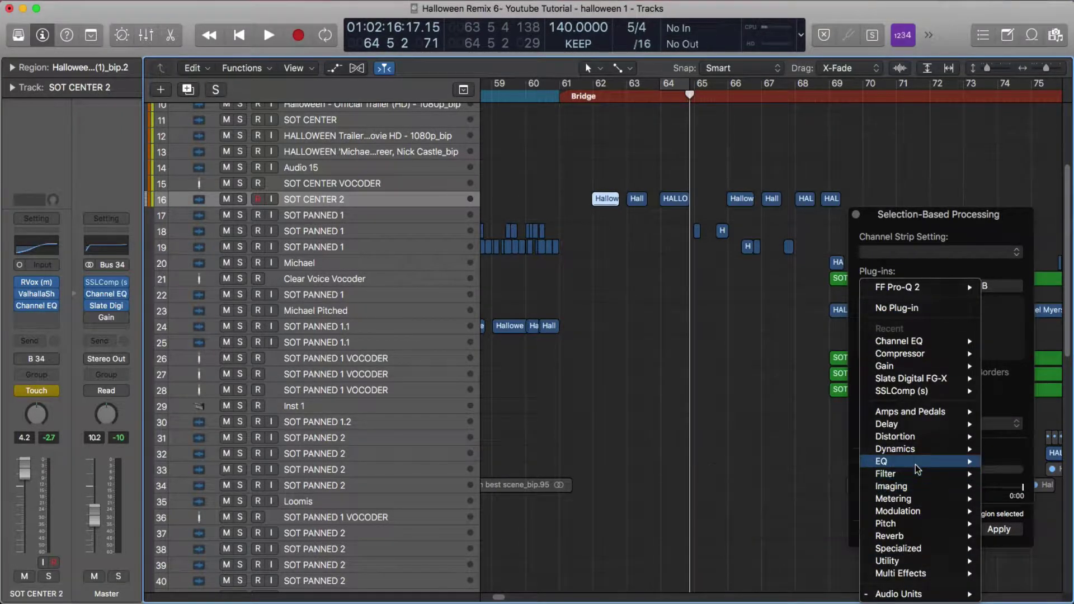
{"action": "mouse_move", "coordinate": [884, 461]}
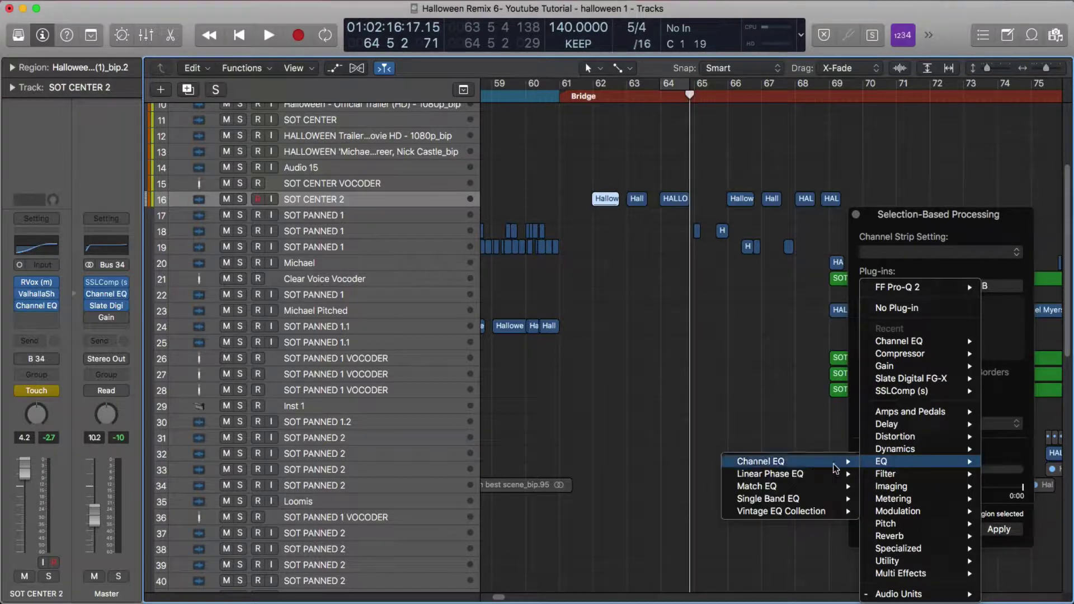
{"action": "left_click", "coordinate": [783, 401]}
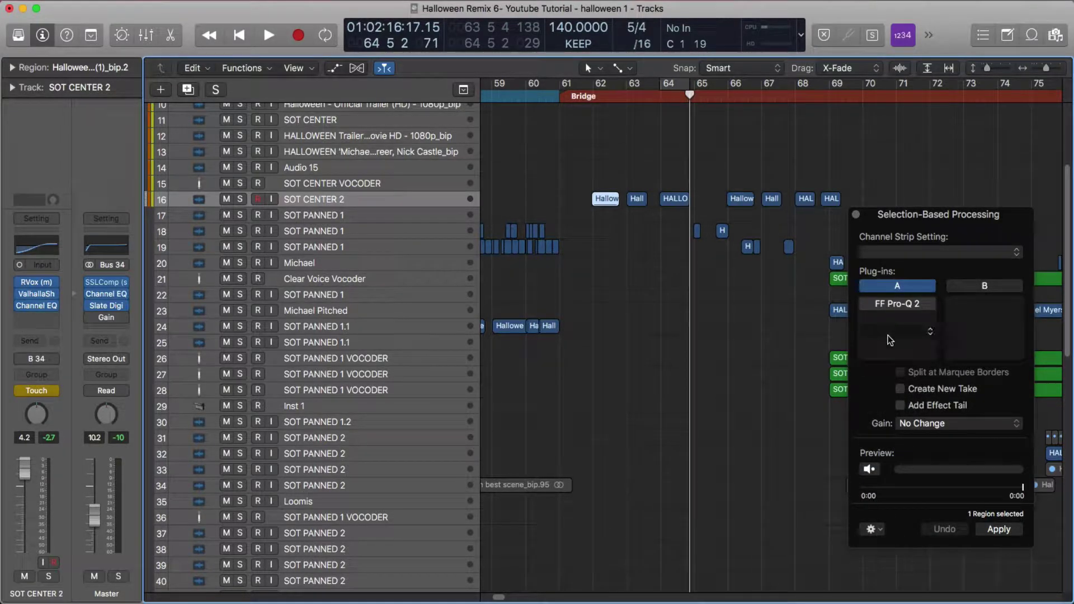
Add a mono Channel EQ below FF Pro-Q 2 in plug-in set A of Selection-Based Processing.
{"action": "left_click", "coordinate": [933, 315]}
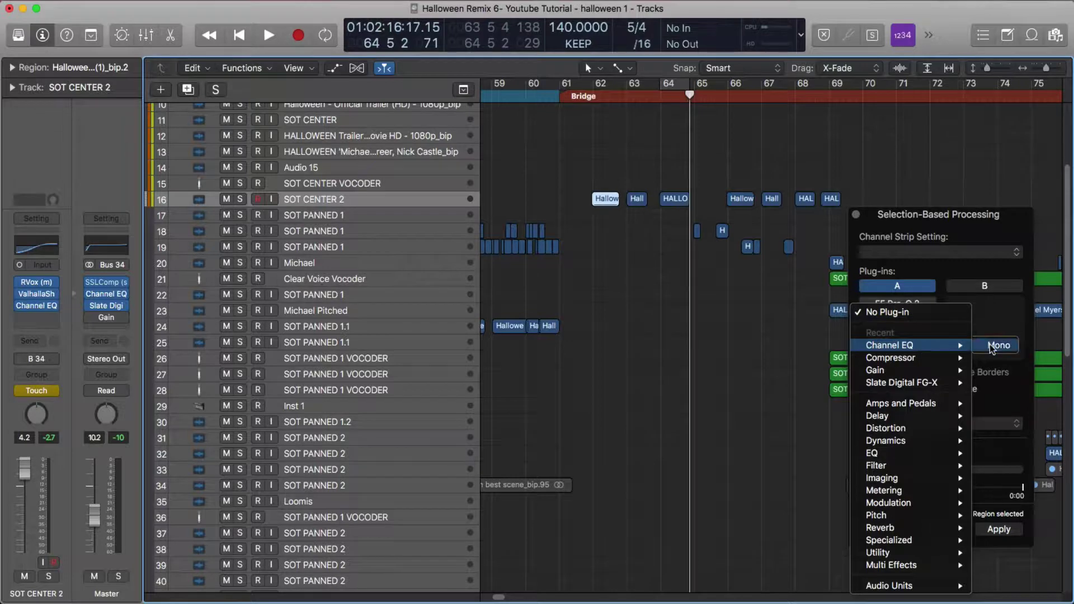
{"action": "left_click", "coordinate": [894, 344]}
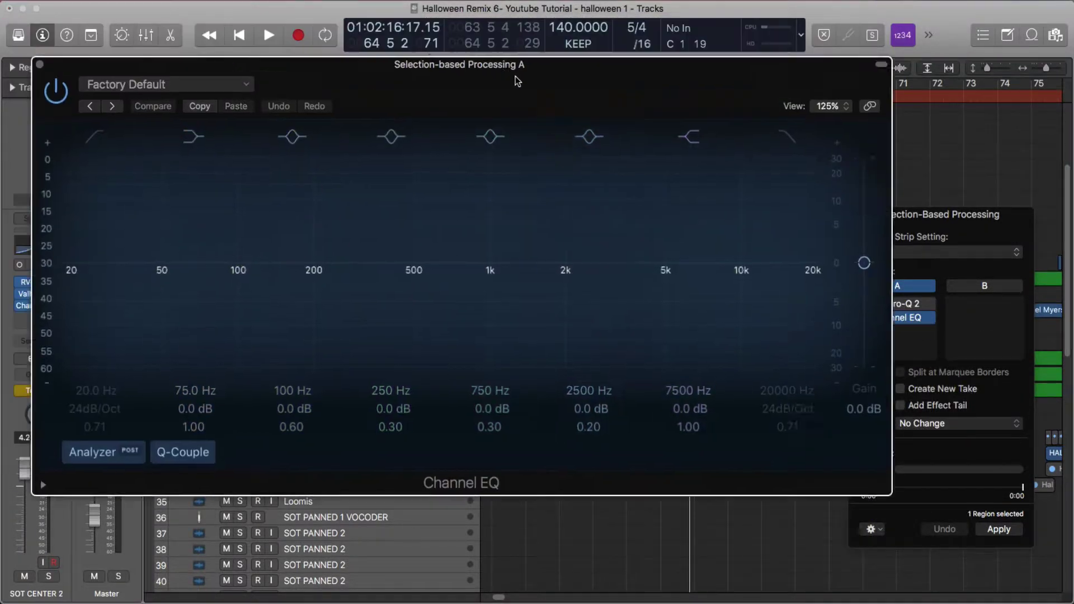
{"action": "left_click_drag", "start_coordinate": [517, 81], "coordinate": [583, 112]}
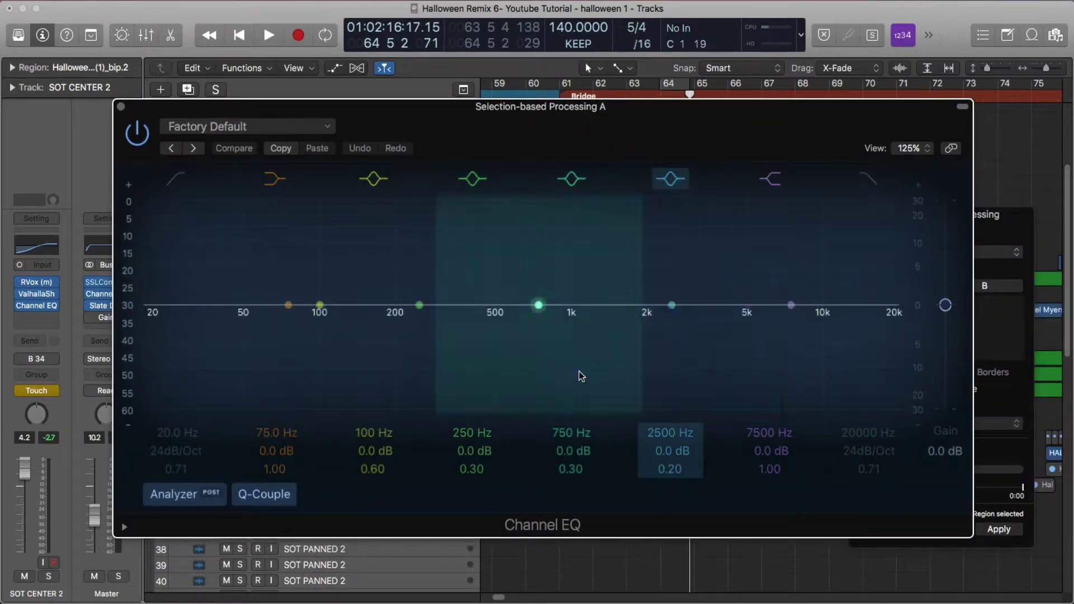
Enable the Channel EQ's low-cut band at 260 Hz with a 6 dB/Oct slope.
{"action": "left_click", "coordinate": [176, 179]}
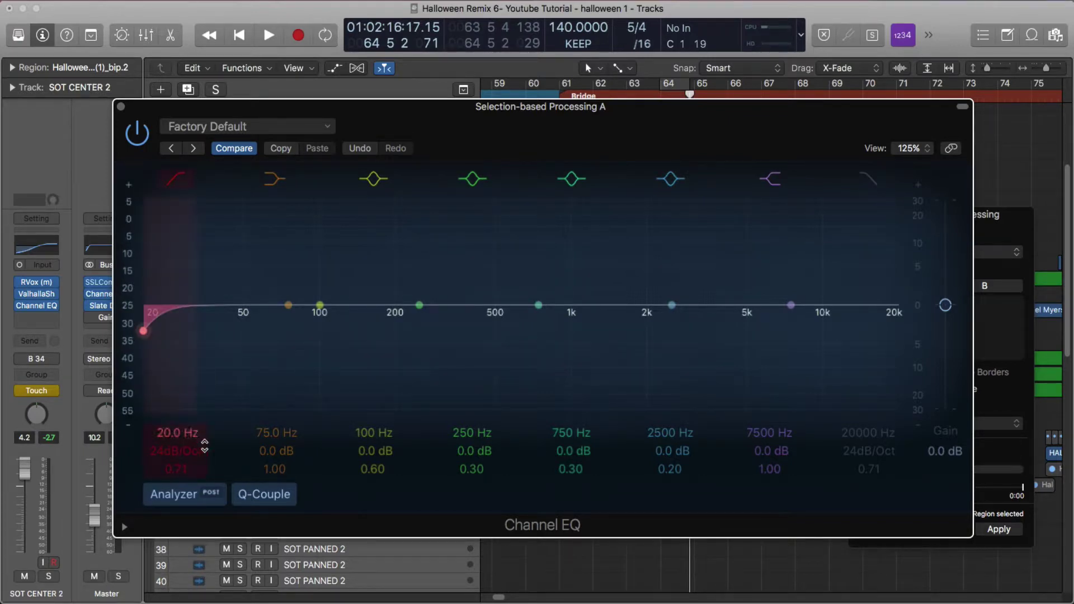
{"action": "scroll", "coordinate": [176, 434], "scroll_direction": "up", "scroll_amount": 10}
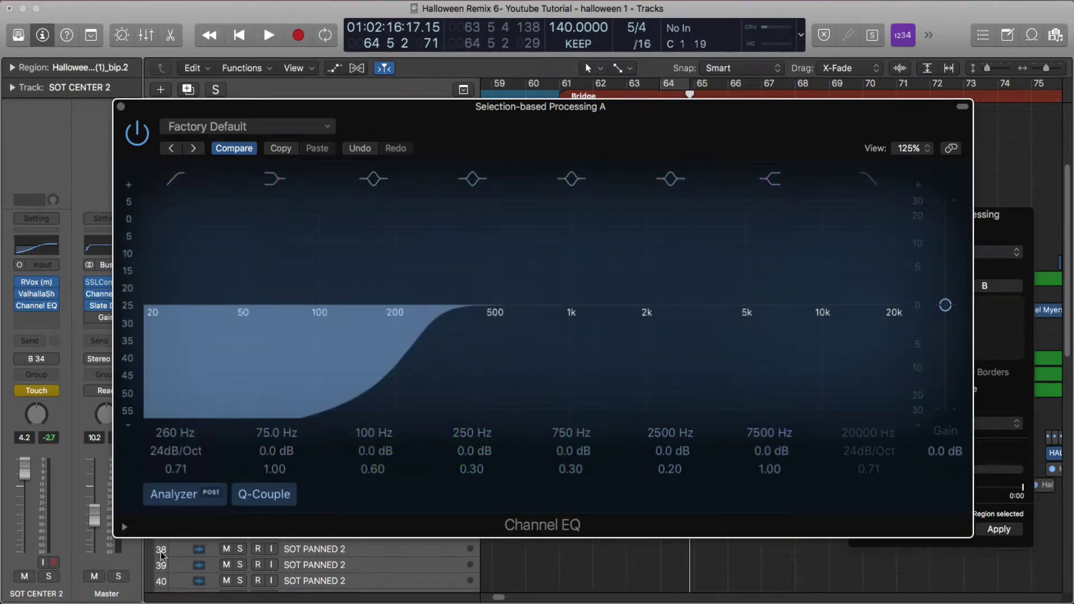
{"action": "scroll", "coordinate": [158, 444], "scroll_direction": "down", "scroll_amount": 3}
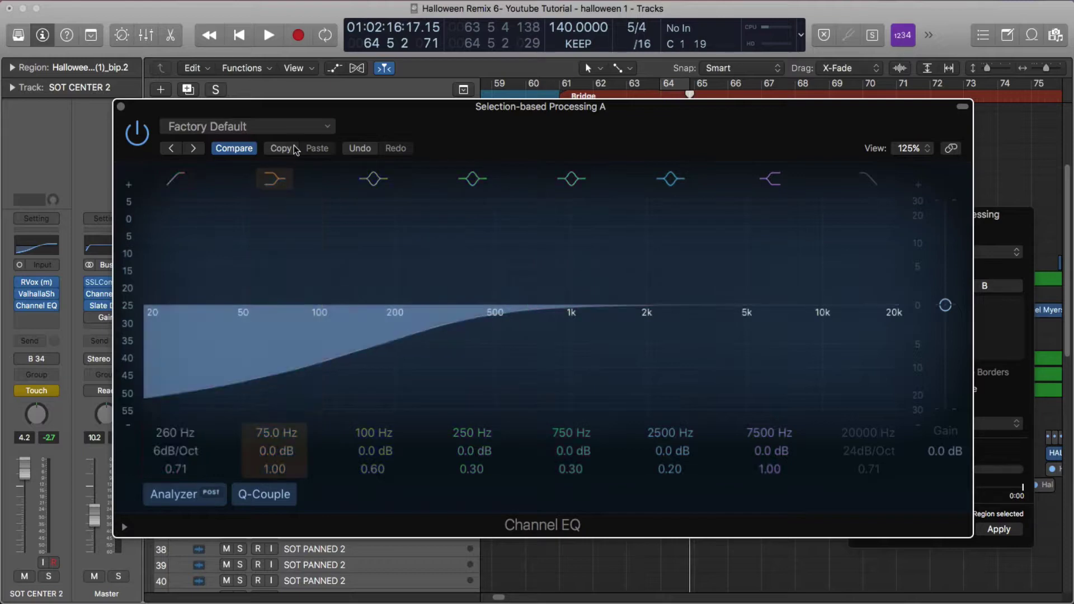
Move both processing windows clear of the region, then preview it with the Channel EQ bypassed and re-enabled for comparison.
{"action": "left_click_drag", "start_coordinate": [313, 108], "coordinate": [373, 295]}
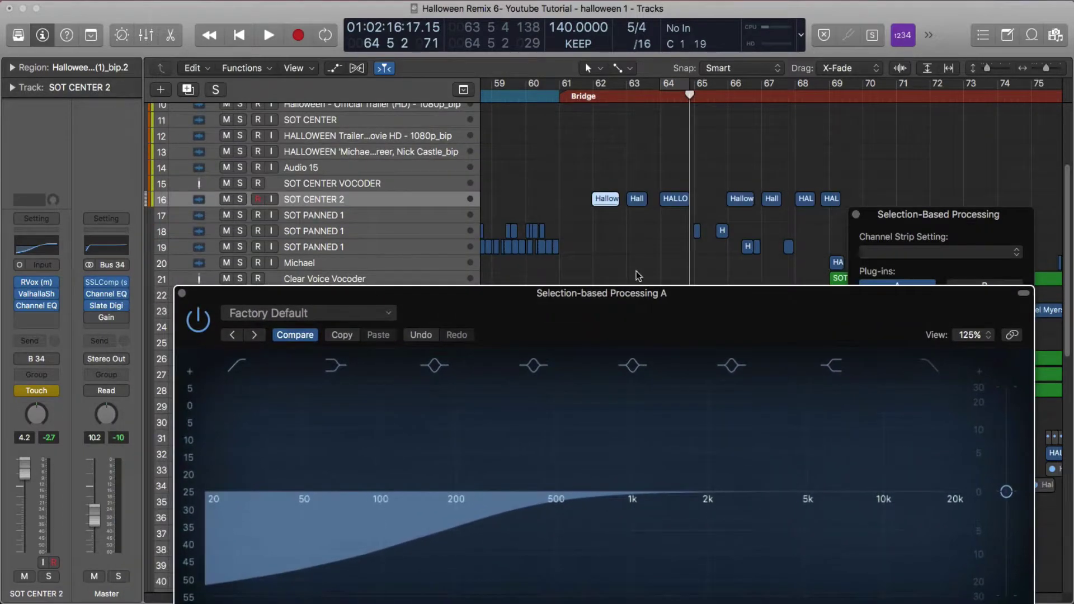
{"action": "left_click_drag", "start_coordinate": [897, 217], "coordinate": [800, 148]}
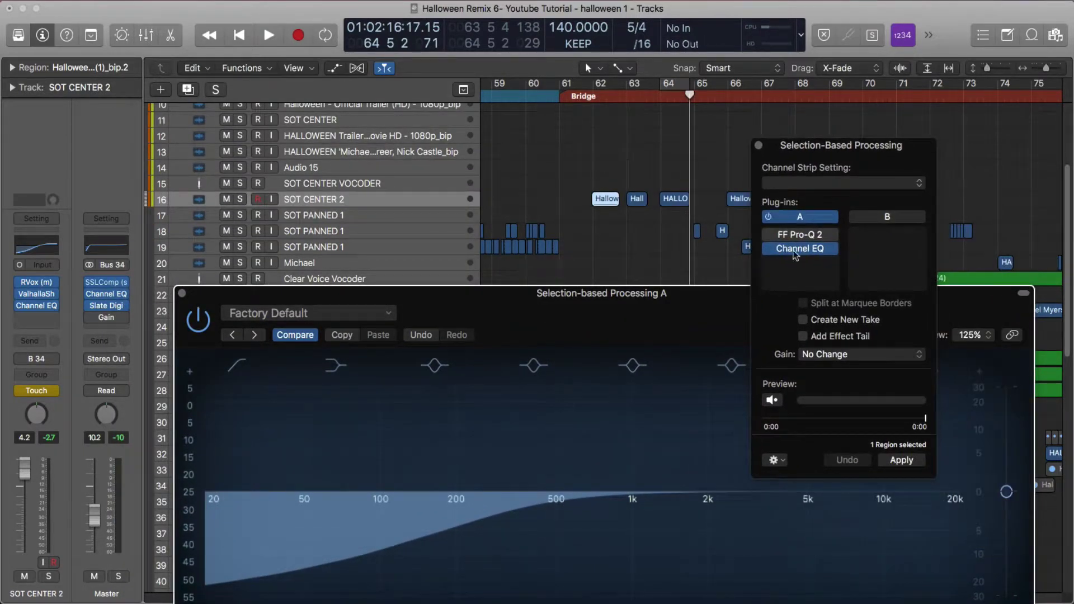
{"action": "left_click", "coordinate": [770, 398]}
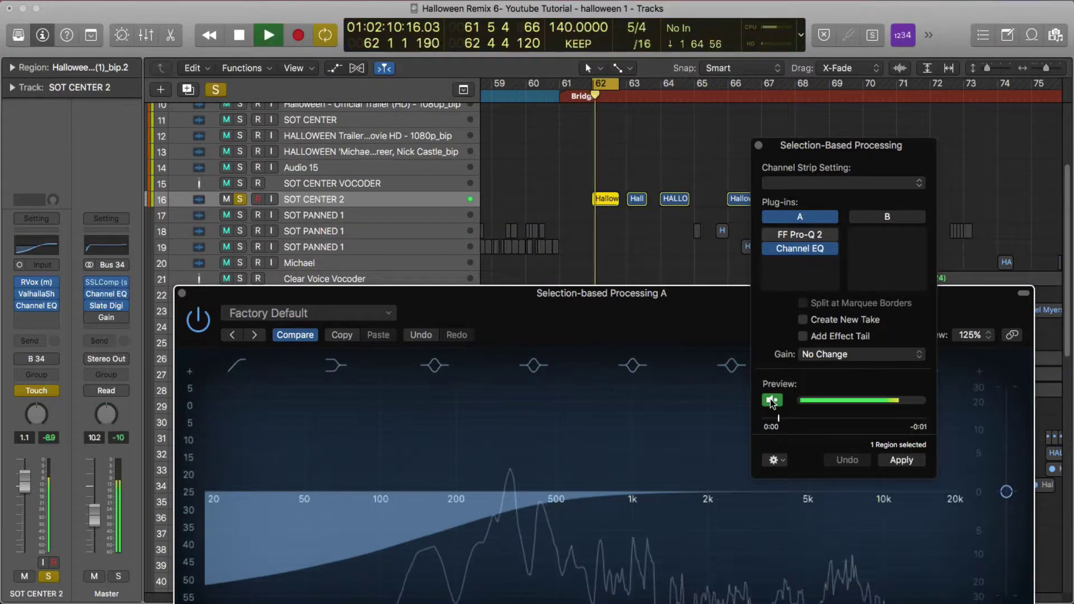
{"action": "left_click", "coordinate": [768, 250]}
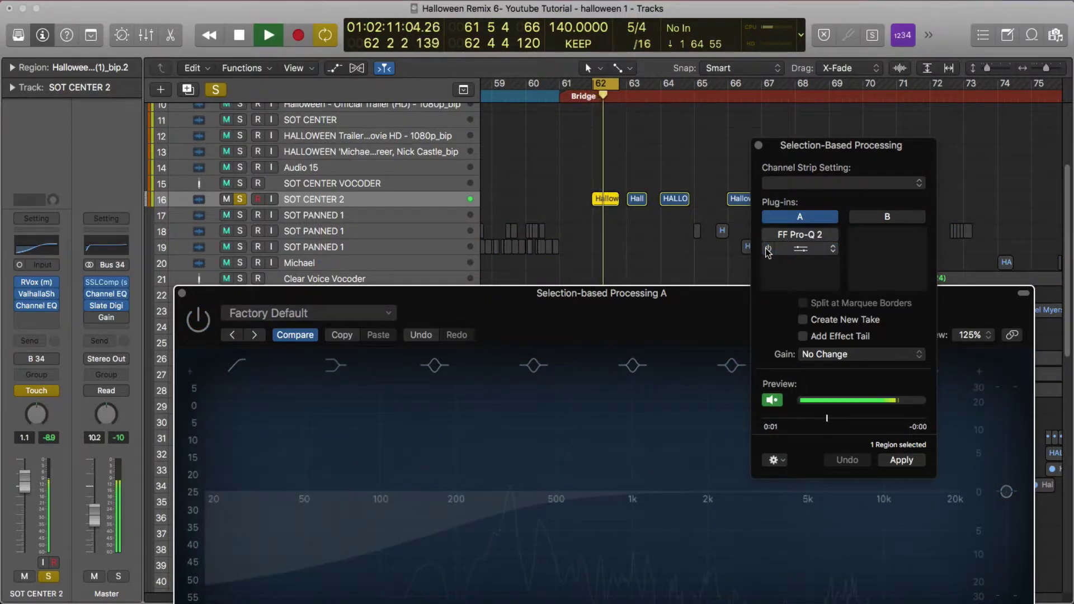
{"action": "left_click", "coordinate": [768, 250]}
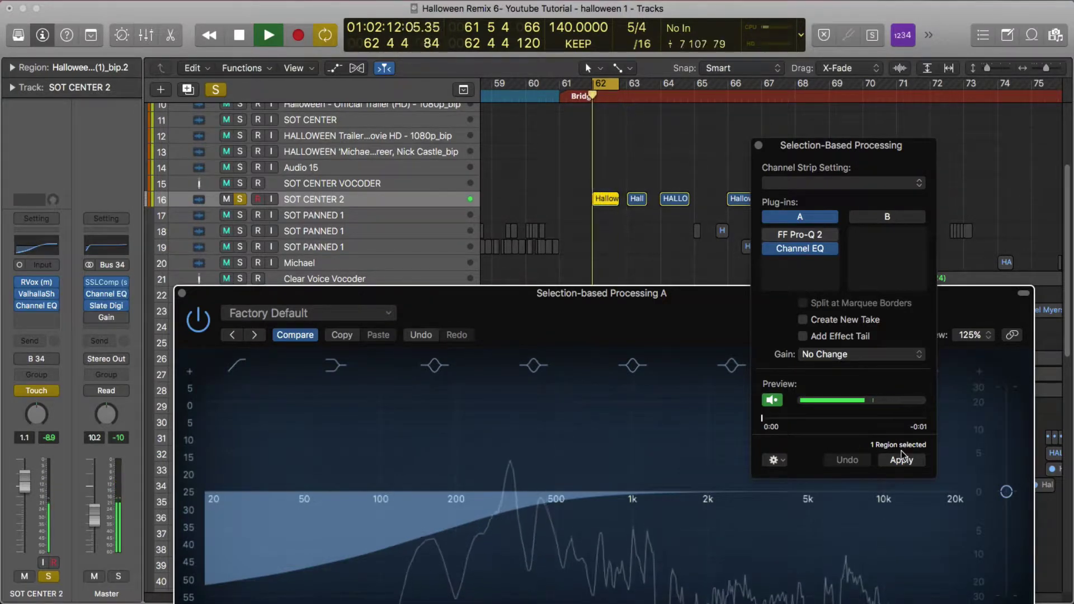
Stop the preview, apply the Channel EQ processing to the first SOT CENTER 2 Bridge region and turn off the cycle range.
{"action": "left_click", "coordinate": [773, 400]}
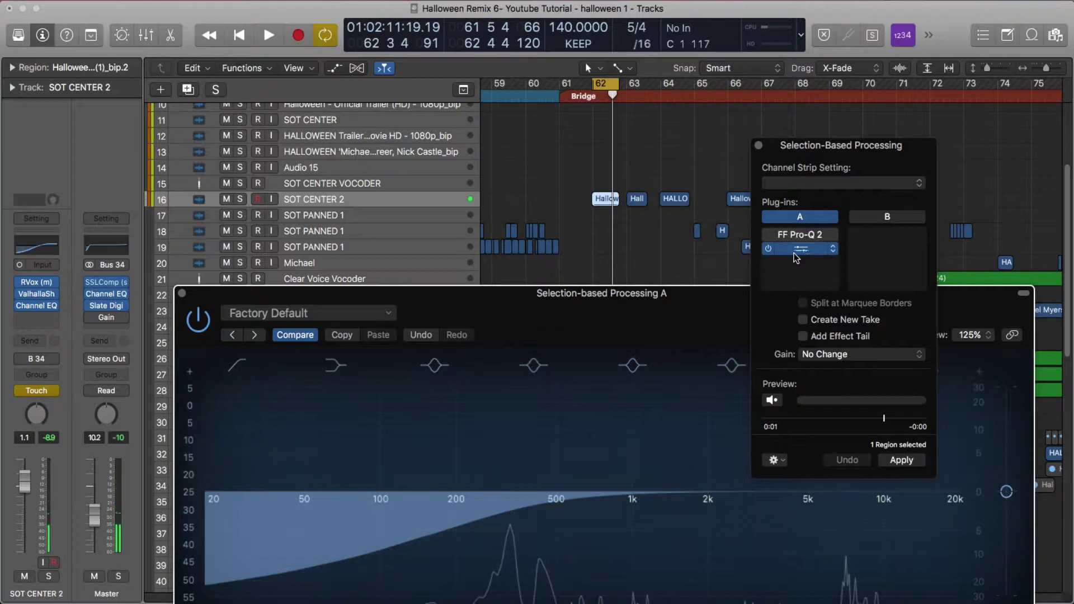
{"action": "left_click", "coordinate": [791, 251]}
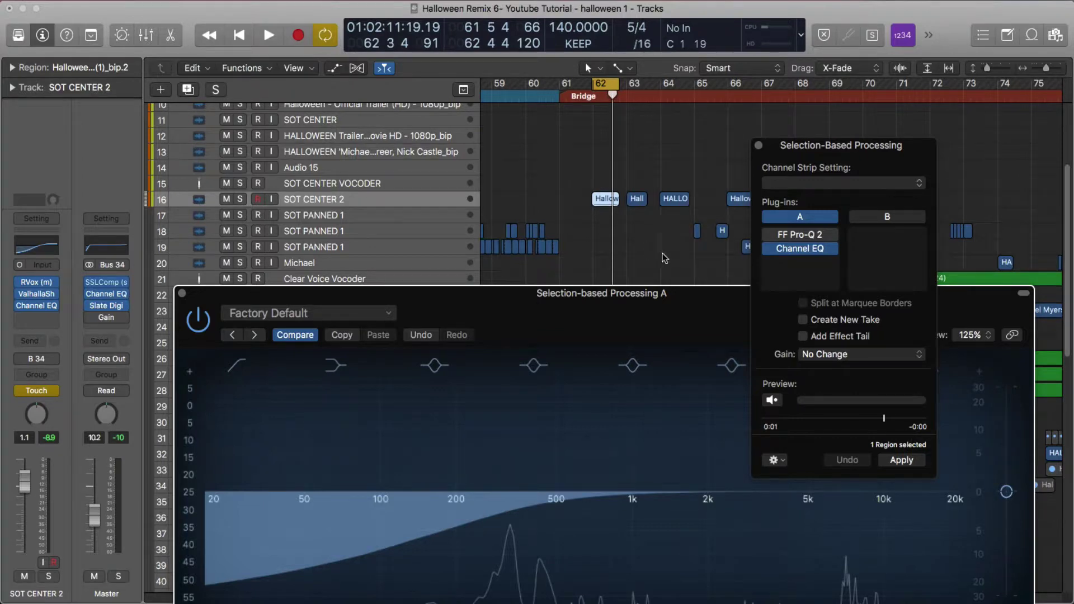
{"action": "left_click", "coordinate": [899, 460]}
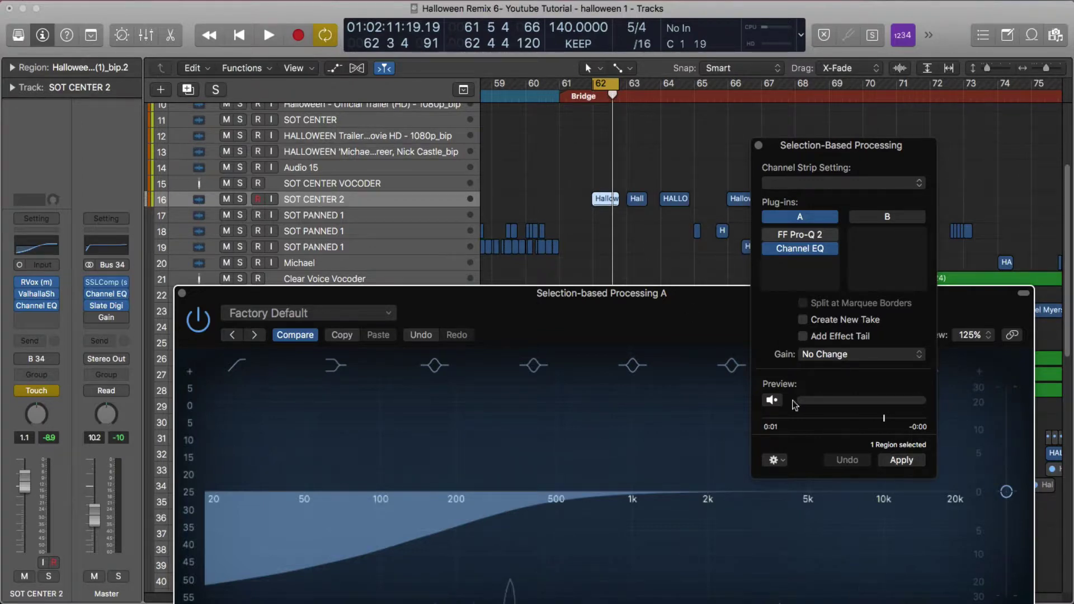
{"action": "left_click", "coordinate": [603, 88]}
Select the first three SOT CENTER 2 Bridge regions in turn, finishing on the first one.
{"action": "left_click", "coordinate": [638, 201]}
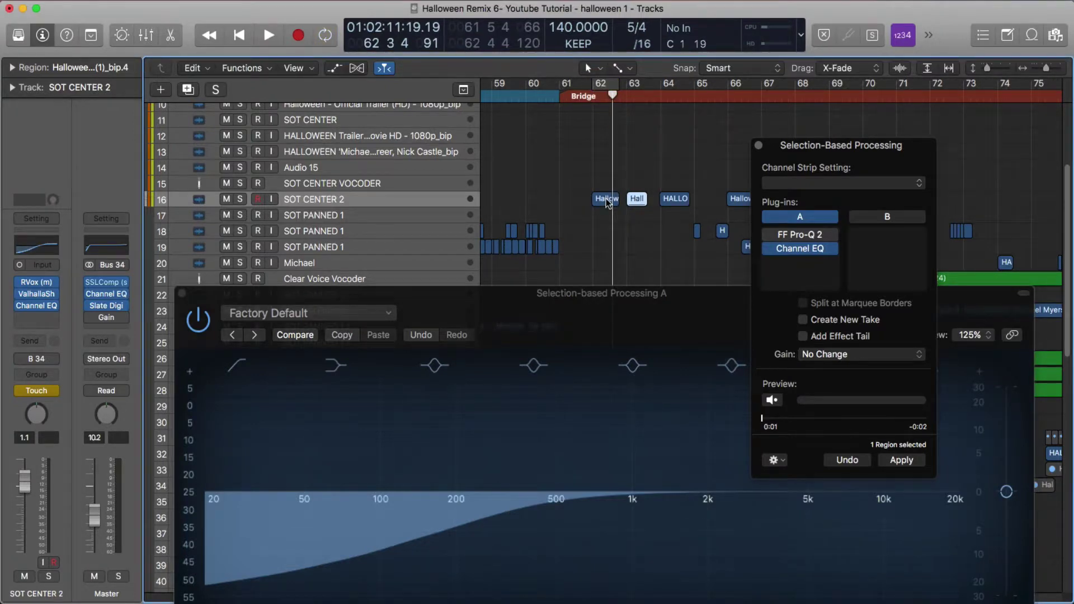
{"action": "left_click", "coordinate": [602, 203]}
{"action": "left_click", "coordinate": [636, 202]}
{"action": "left_click", "coordinate": [674, 204]}
{"action": "left_click", "coordinate": [613, 203]}
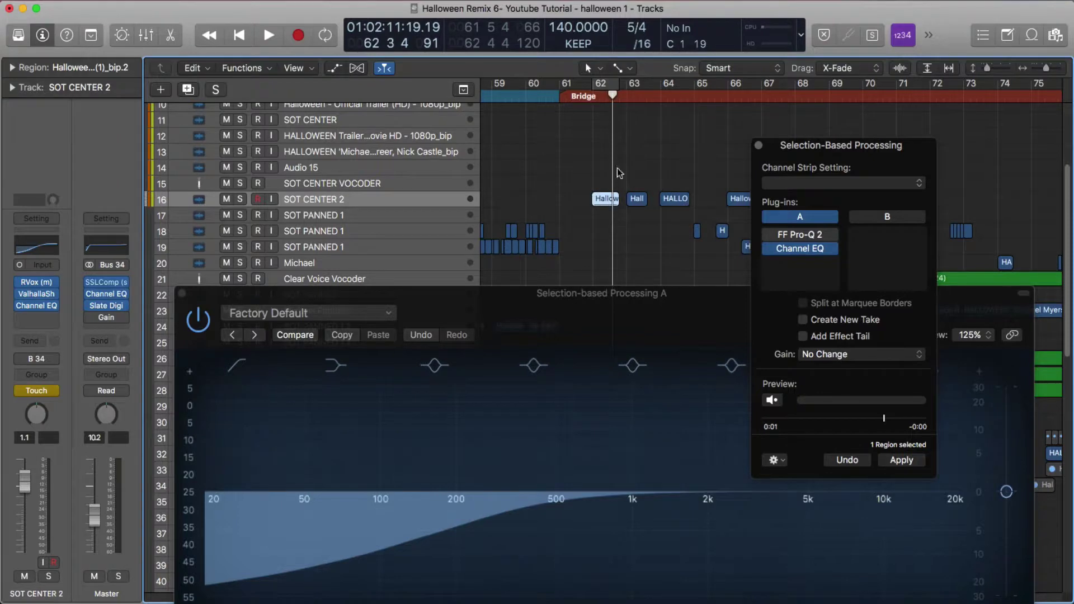
Play the Bridge from just before the first SOT CENTER 2 region to hear the applied EQ, then reselect that region.
{"action": "left_click", "coordinate": [590, 96]}
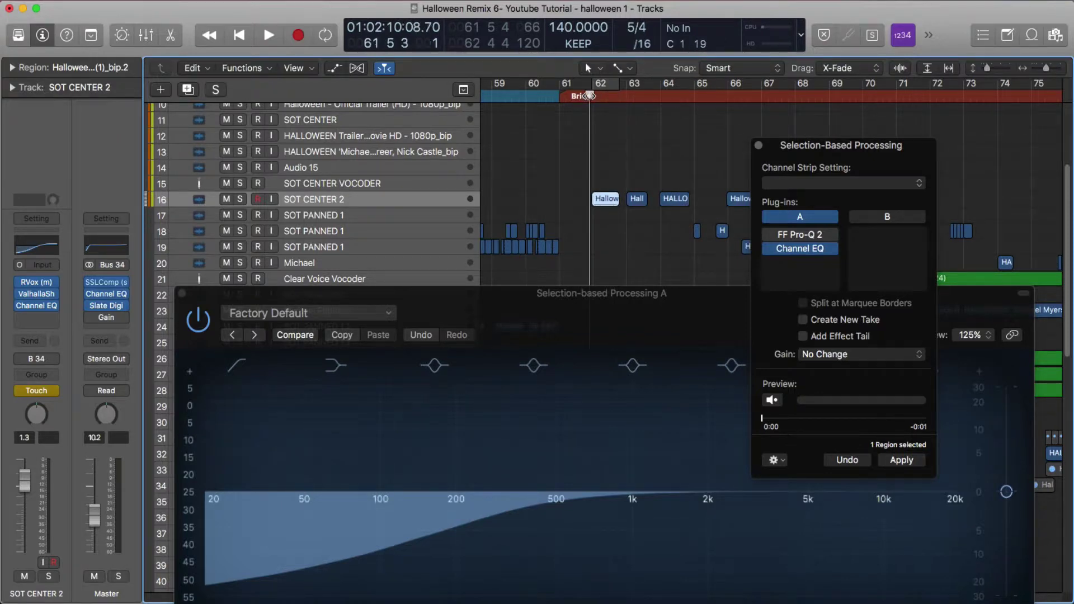
{"action": "left_click", "coordinate": [581, 97]}
{"action": "key", "text": "space"}
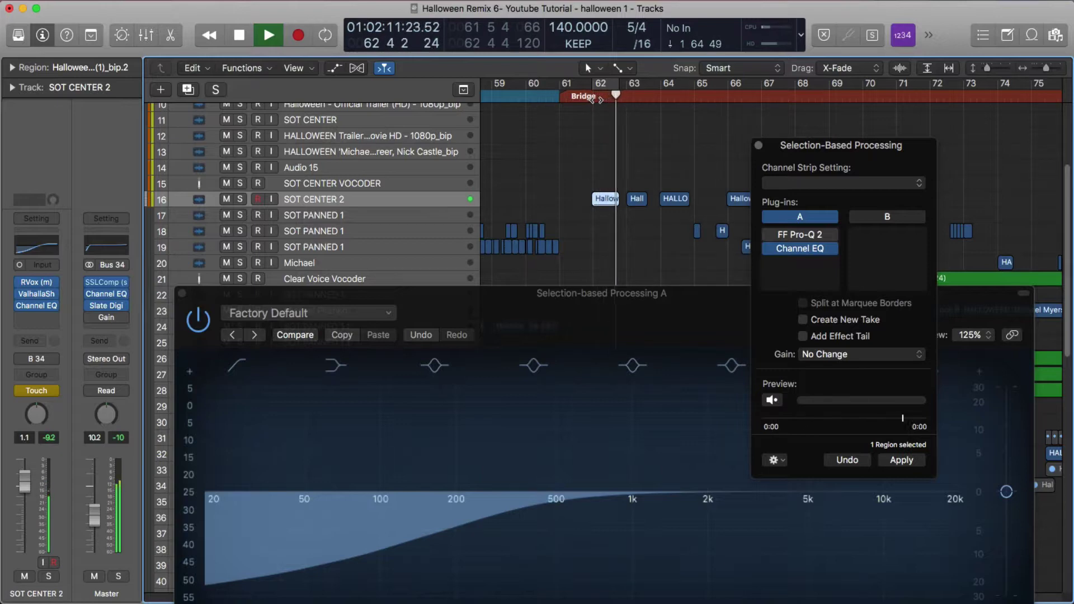
{"action": "key", "text": "space"}
{"action": "left_click", "coordinate": [610, 180]}
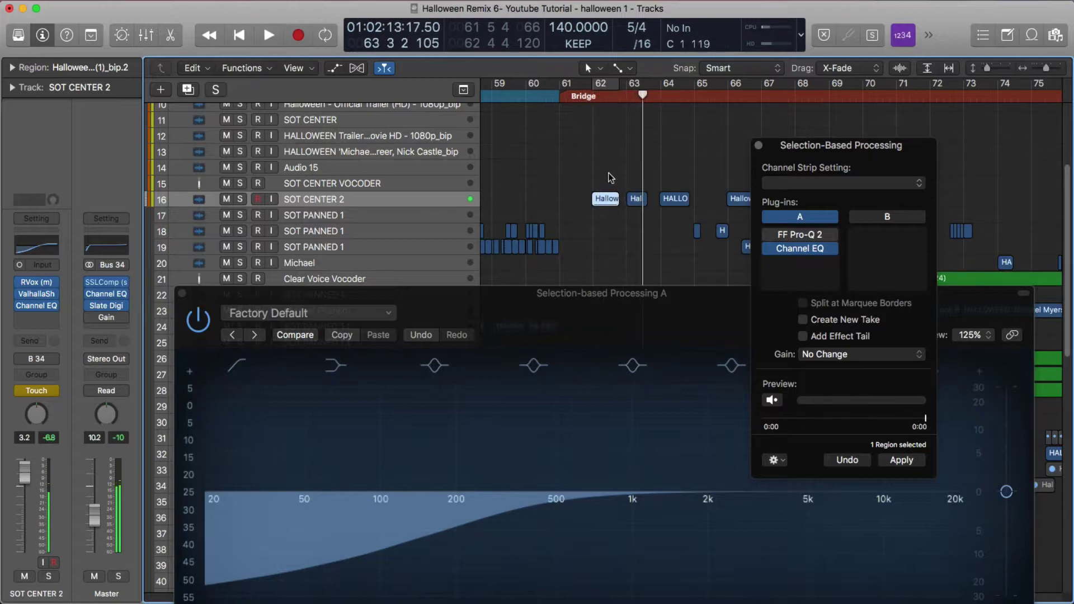
{"action": "left_click", "coordinate": [603, 200]}
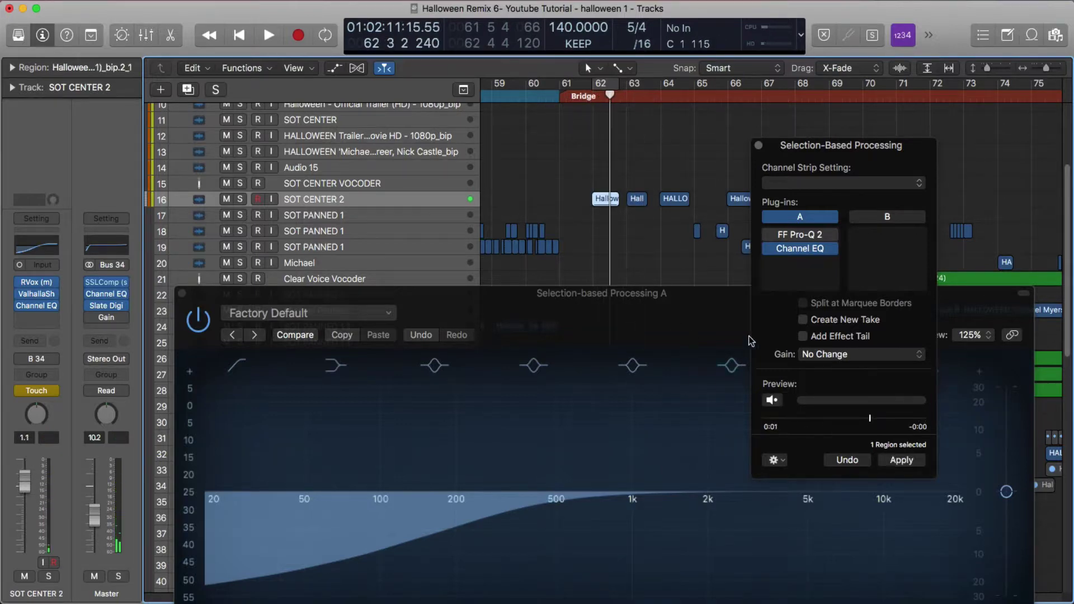
Reopen the Channel EQ of plug-in set A and set its low cut to 1860 Hz, 48 dB/Oct and Q 0.54.
{"action": "left_click", "coordinate": [797, 250]}
{"action": "left_click", "coordinate": [796, 250]}
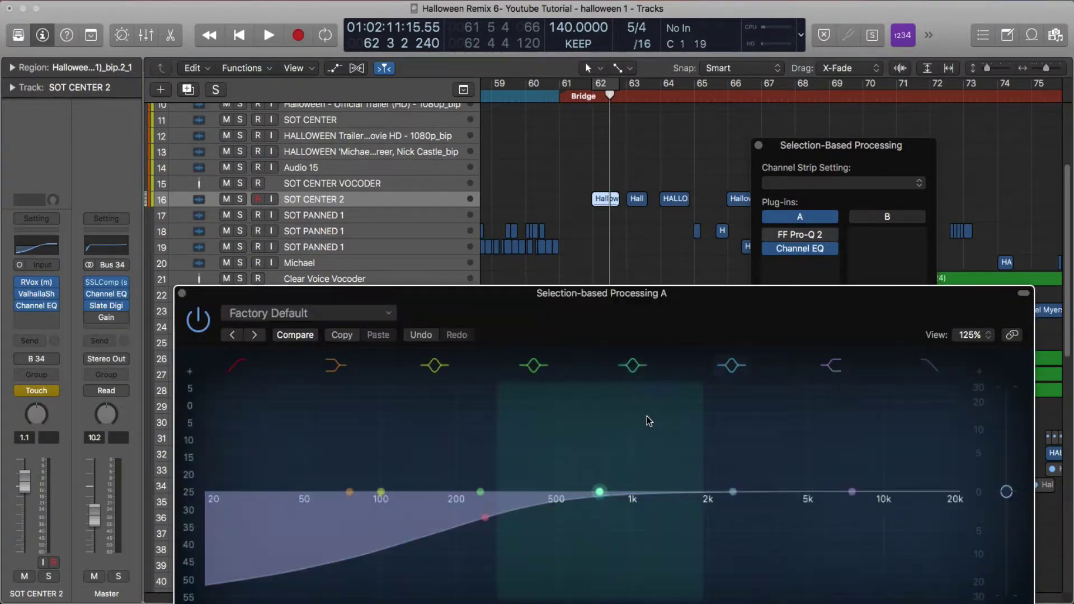
{"action": "left_click_drag", "start_coordinate": [537, 297], "coordinate": [532, 106]}
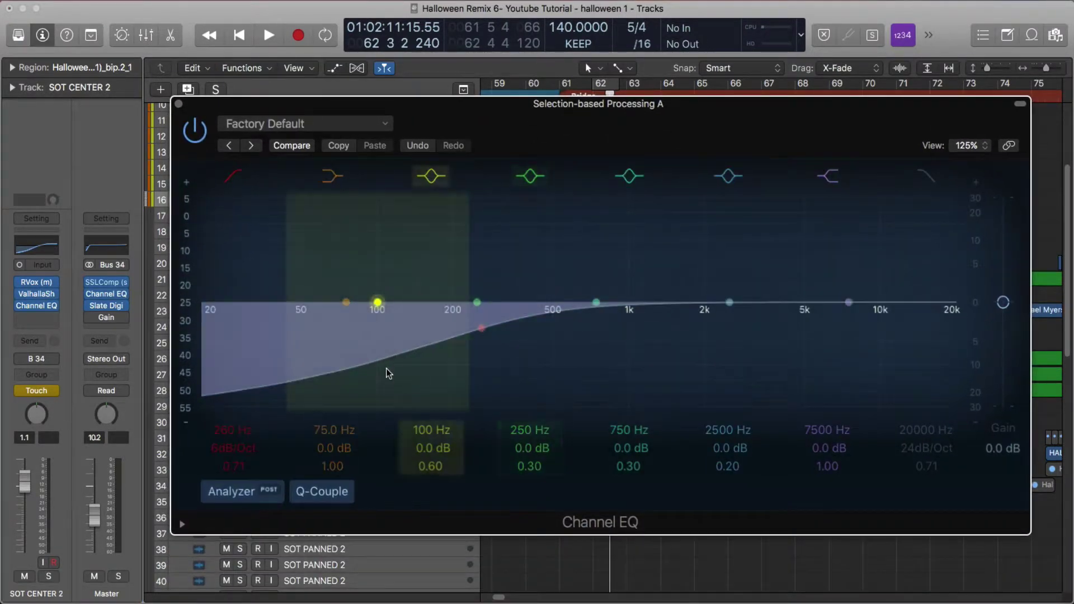
{"action": "left_click_drag", "start_coordinate": [224, 446], "coordinate": [224, 430]}
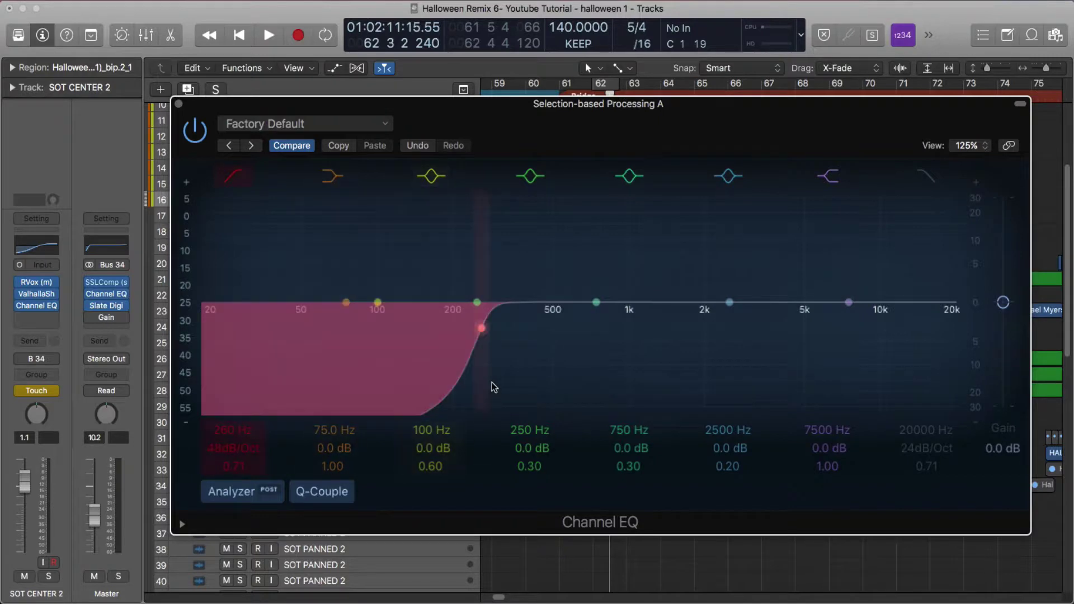
{"action": "left_click_drag", "start_coordinate": [489, 328], "coordinate": [697, 329]}
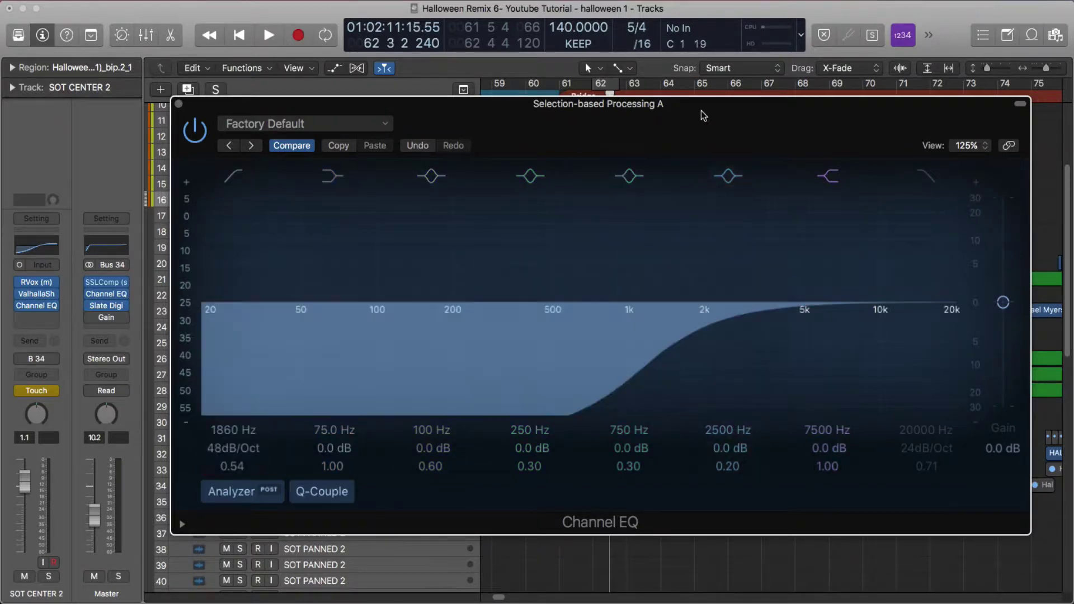
Move the EQ window clear of the region, preview the steeper low cut and apply it to the first Bridge region.
{"action": "left_click_drag", "start_coordinate": [700, 105], "coordinate": [742, 296]}
{"action": "left_click", "coordinate": [832, 159]}
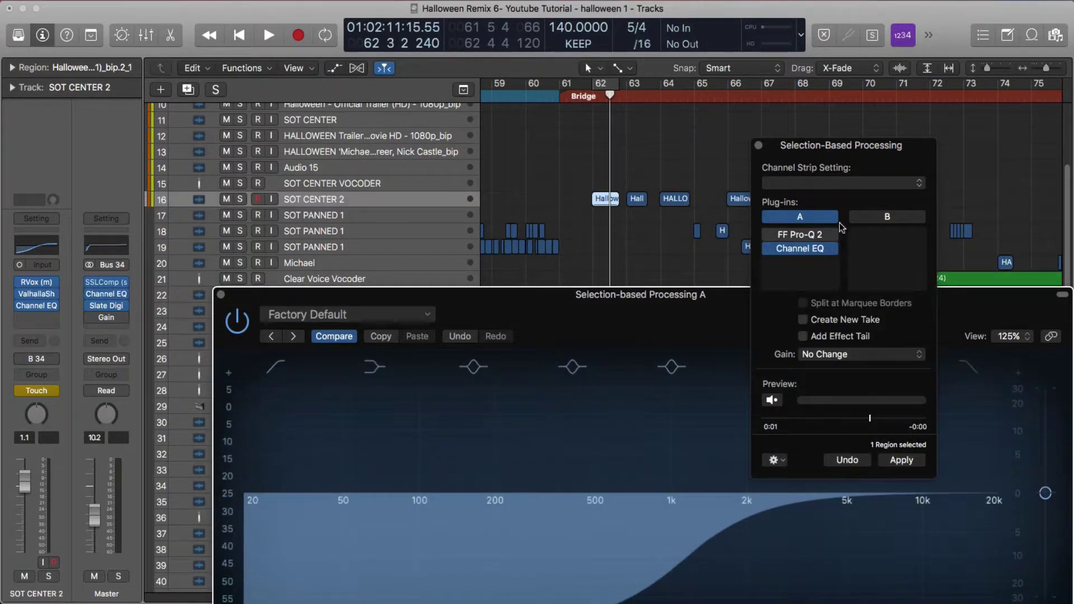
{"action": "left_click", "coordinate": [773, 401]}
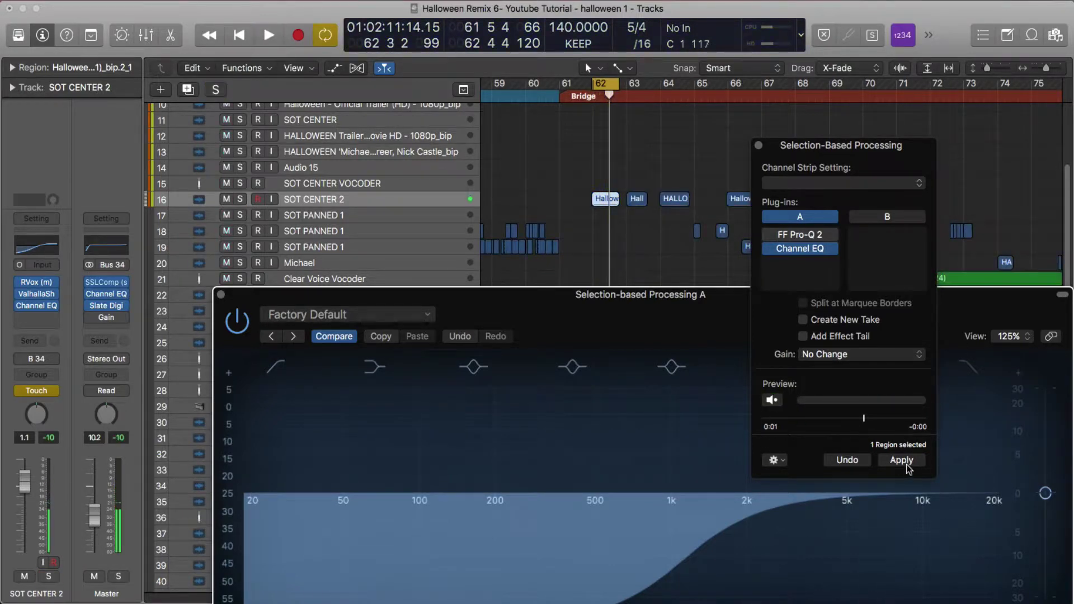
{"action": "left_click", "coordinate": [902, 460]}
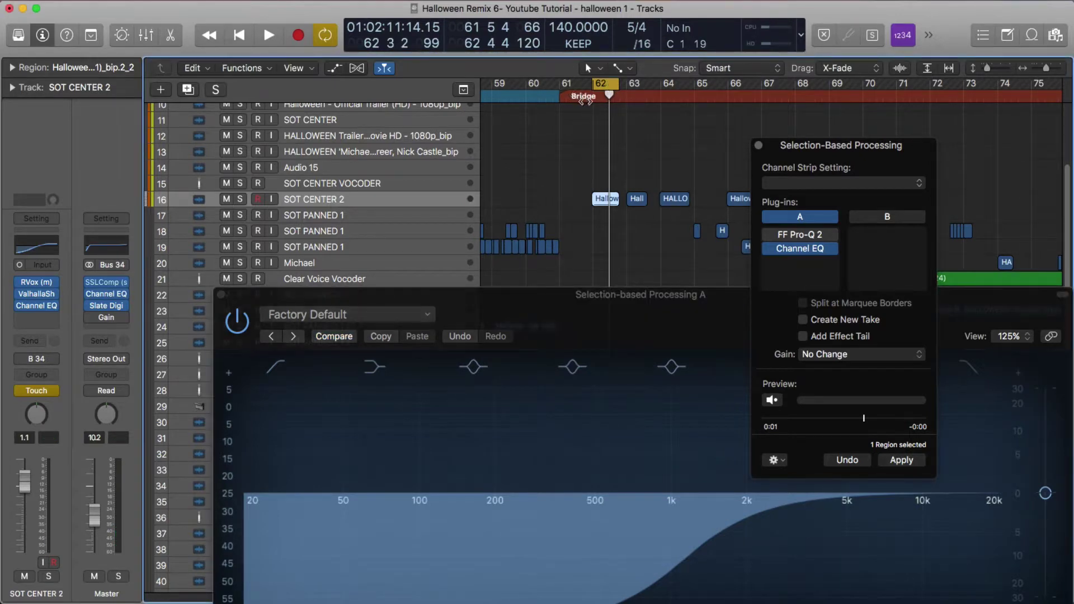
Turn off the cycle range and play the Bridge from about bar 61 to hear the reprocessed region in the mix.
{"action": "left_click", "coordinate": [601, 84]}
{"action": "left_click", "coordinate": [580, 97]}
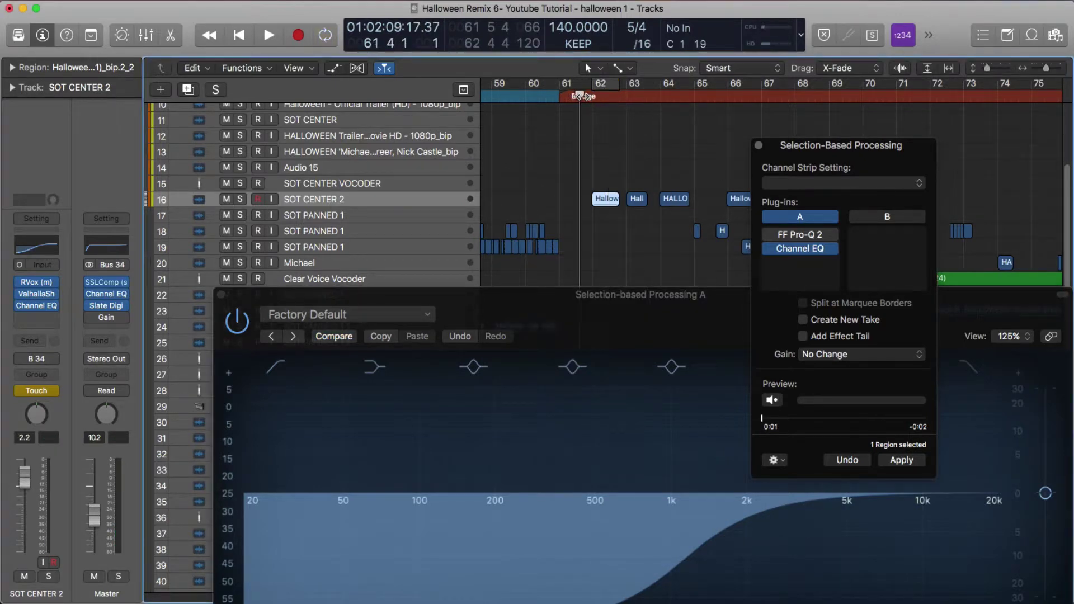
{"action": "key", "text": "space"}
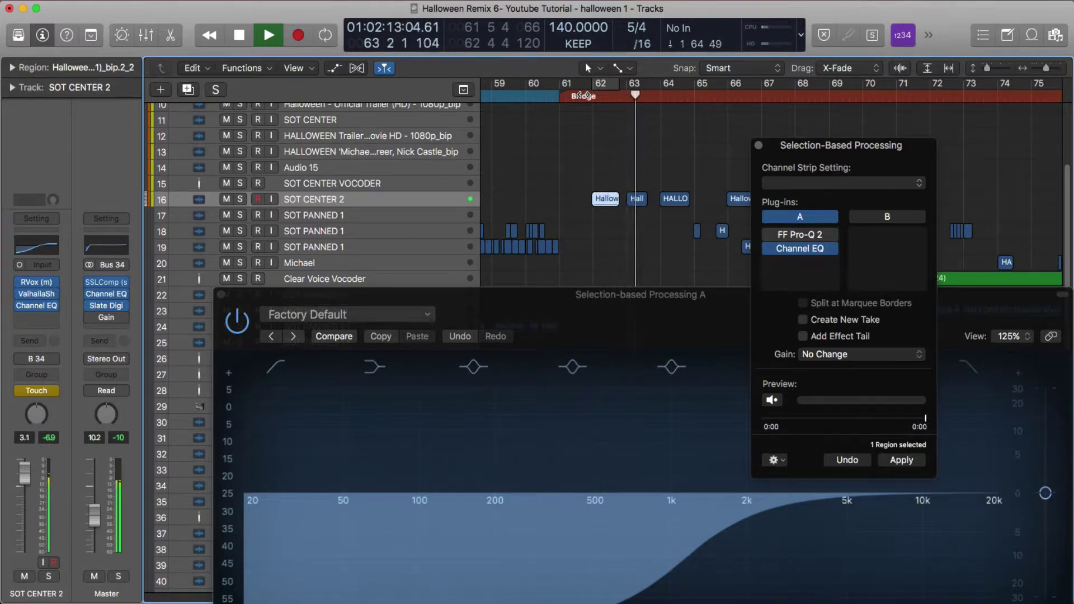
{"action": "key", "text": "space"}
{"action": "left_click", "coordinate": [586, 97]}
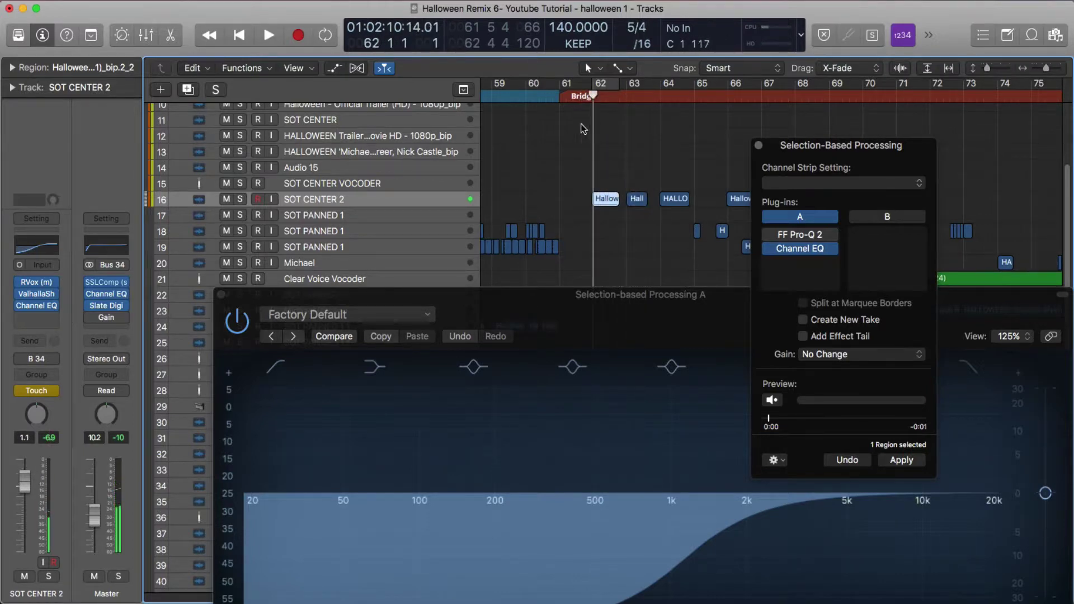
{"action": "mouse_move", "coordinate": [40, 291]}
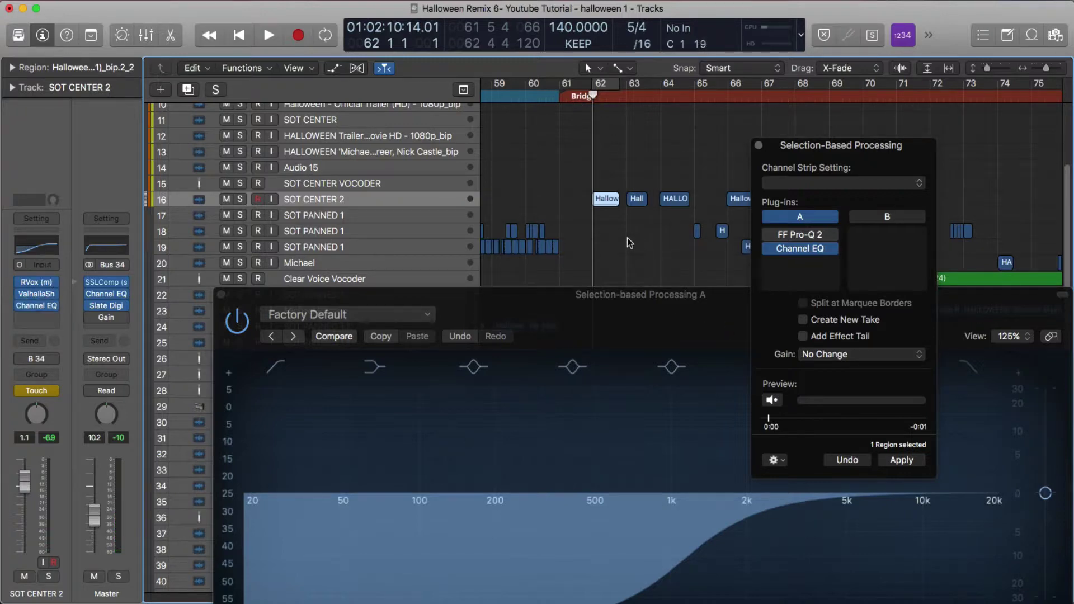
Undo the last processing of the first Bridge region and play it back in the mix.
{"action": "left_click", "coordinate": [853, 464]}
{"action": "key", "text": "space"}
{"action": "key", "text": "space"}
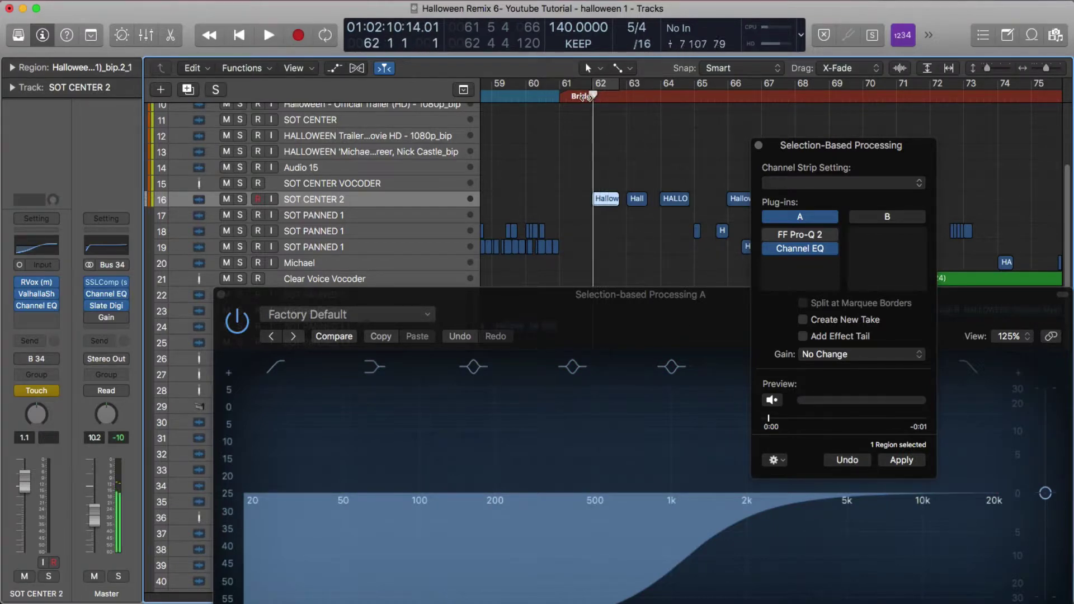
{"action": "key", "text": "space"}
{"action": "key", "text": "space"}
Select the second SOT CENTER 2 Bridge region and close the Selection-Based Processing windows.
{"action": "left_click", "coordinate": [616, 162]}
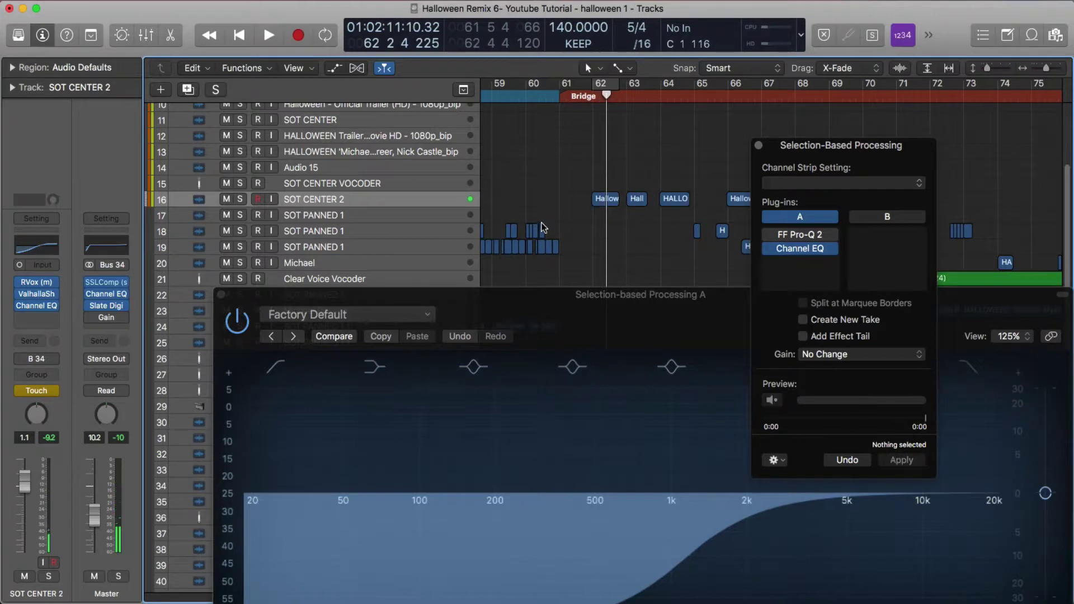
{"action": "left_click", "coordinate": [637, 199]}
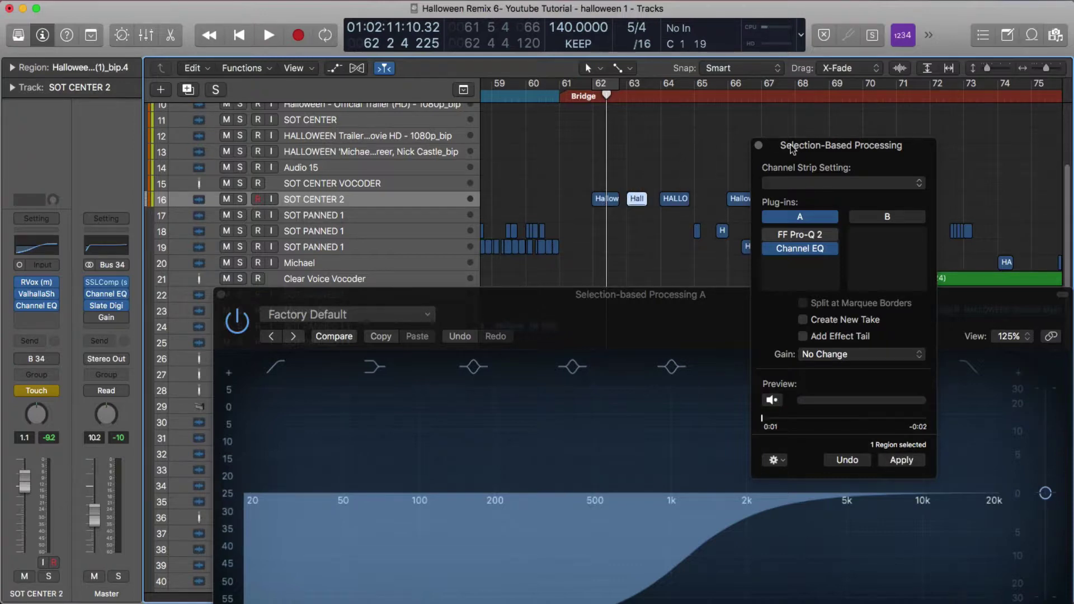
{"action": "left_click", "coordinate": [759, 146]}
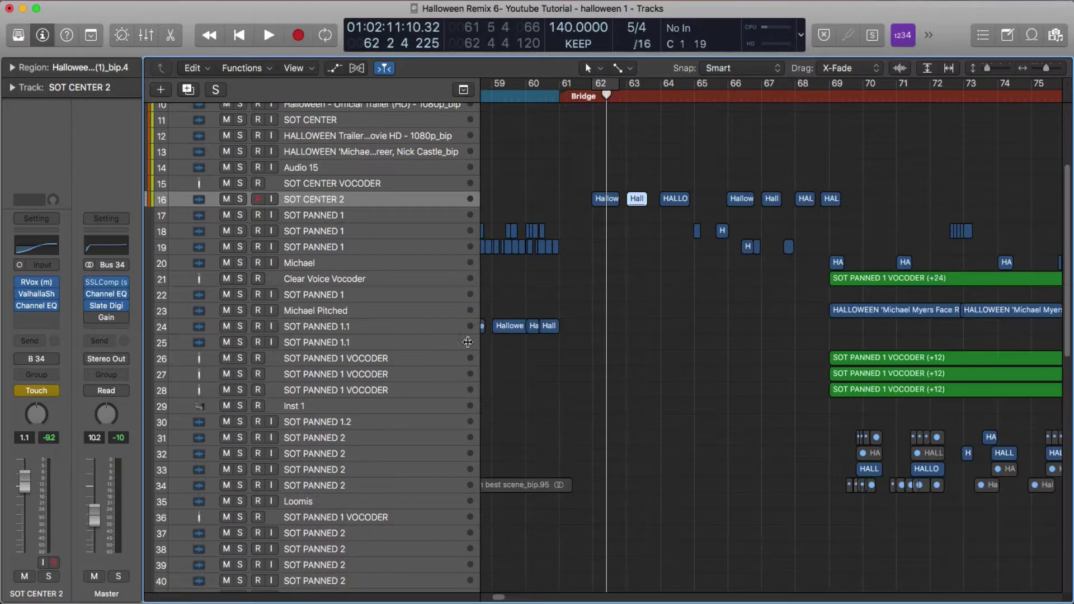
Play the Bridge from around bar 64 and replay it from bar 65 to hear the panned vocal chops.
{"action": "left_click", "coordinate": [669, 91]}
{"action": "key", "text": "space"}
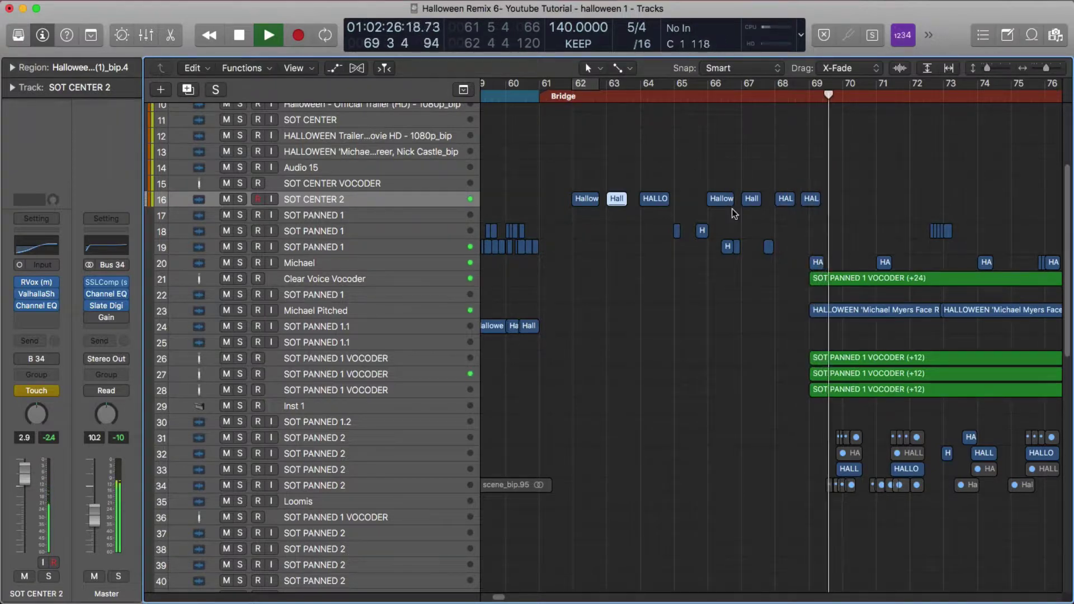
{"action": "key", "text": "space"}
{"action": "left_click", "coordinate": [670, 101]}
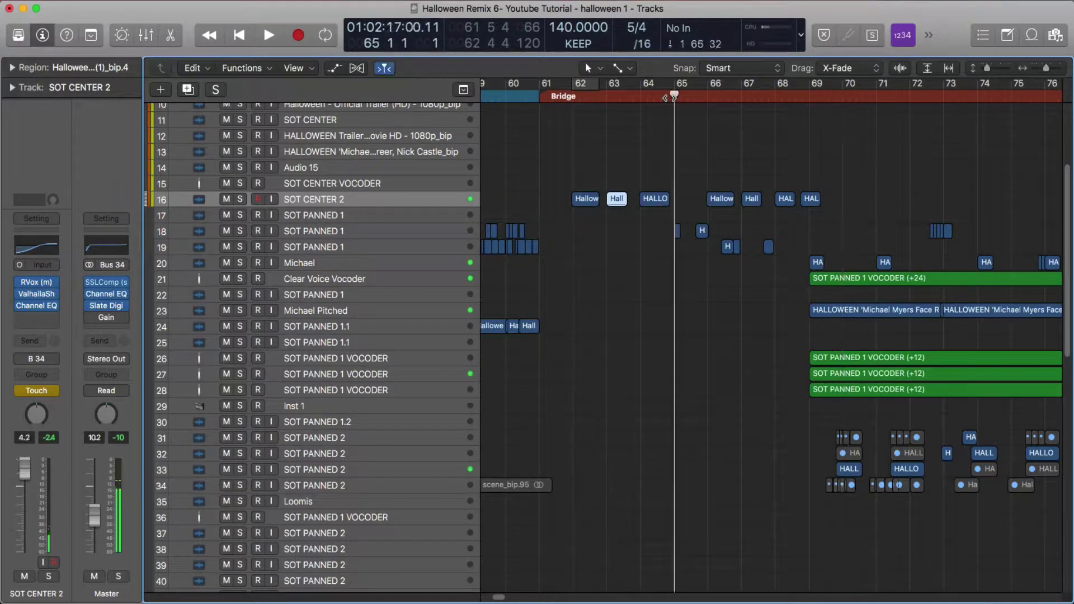
{"action": "key", "text": "space"}
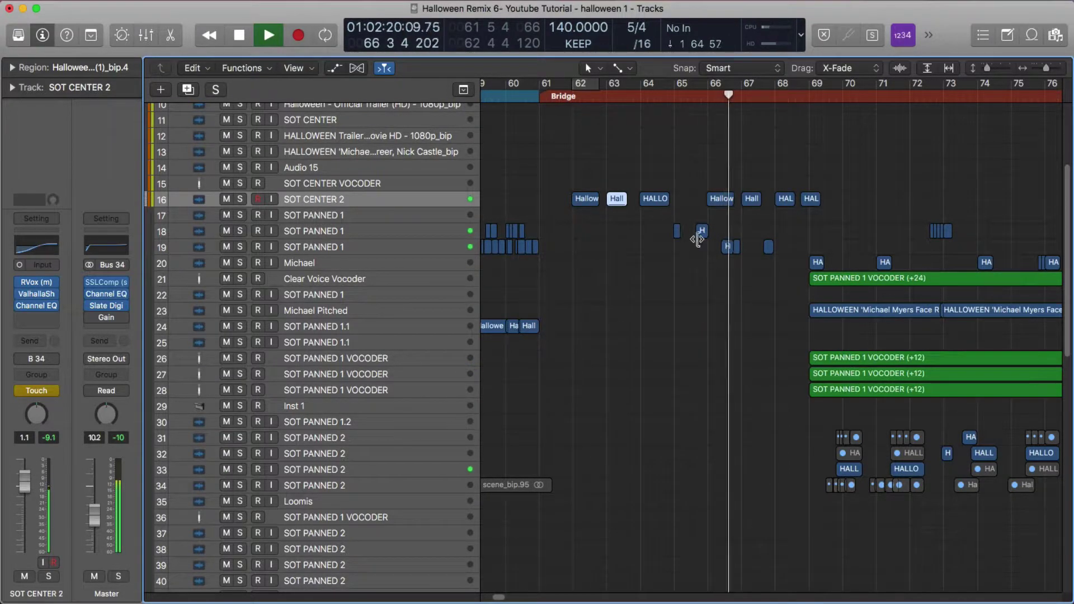
{"action": "key", "text": "space"}
Select the two adjacent SOT PANNED 1 regions on track 19 near bar 66 and open Selection-Based Processing for them.
{"action": "left_click_drag", "start_coordinate": [704, 247], "coordinate": [727, 255]}
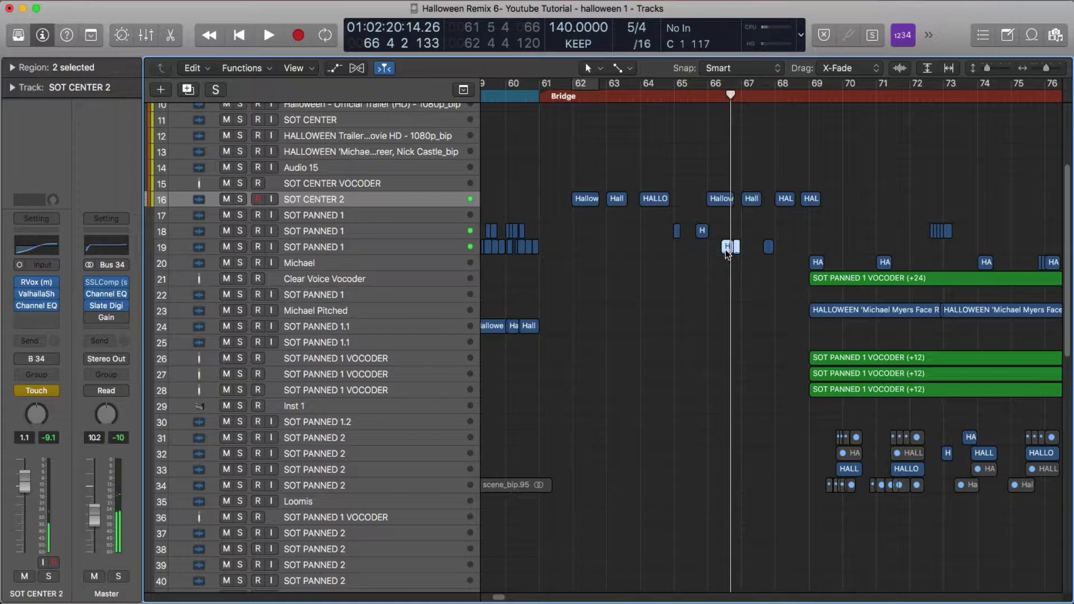
{"action": "left_click", "coordinate": [381, 246]}
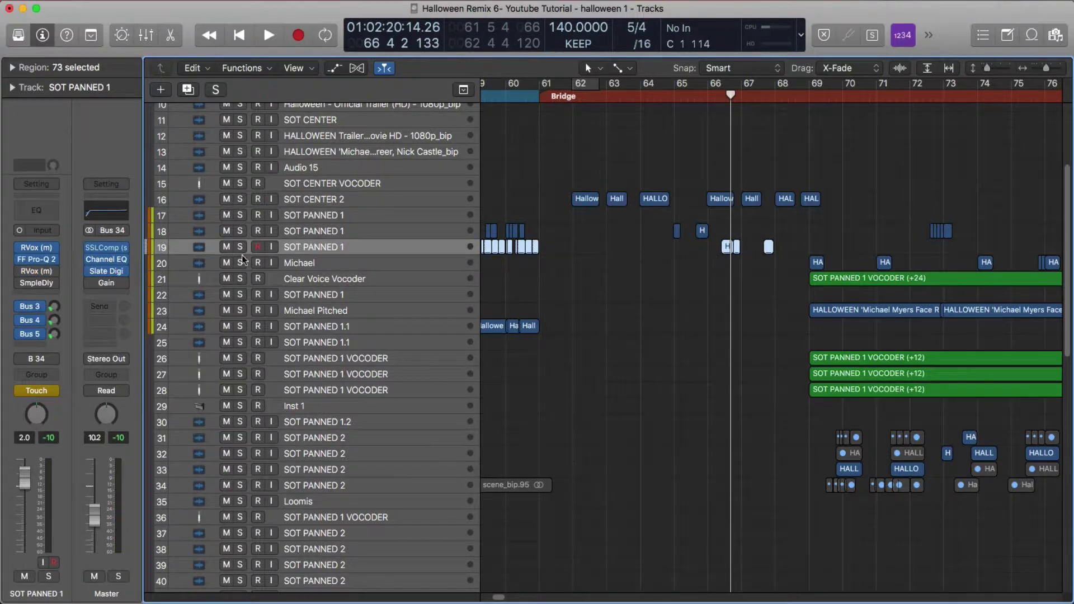
{"action": "left_click", "coordinate": [727, 247]}
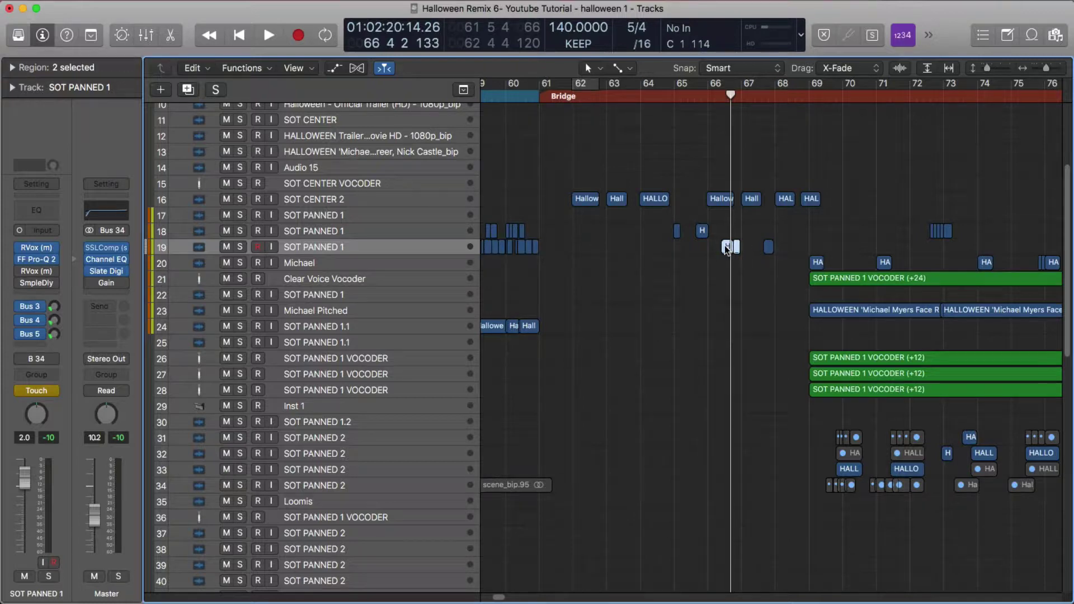
{"action": "right_click", "coordinate": [726, 250]}
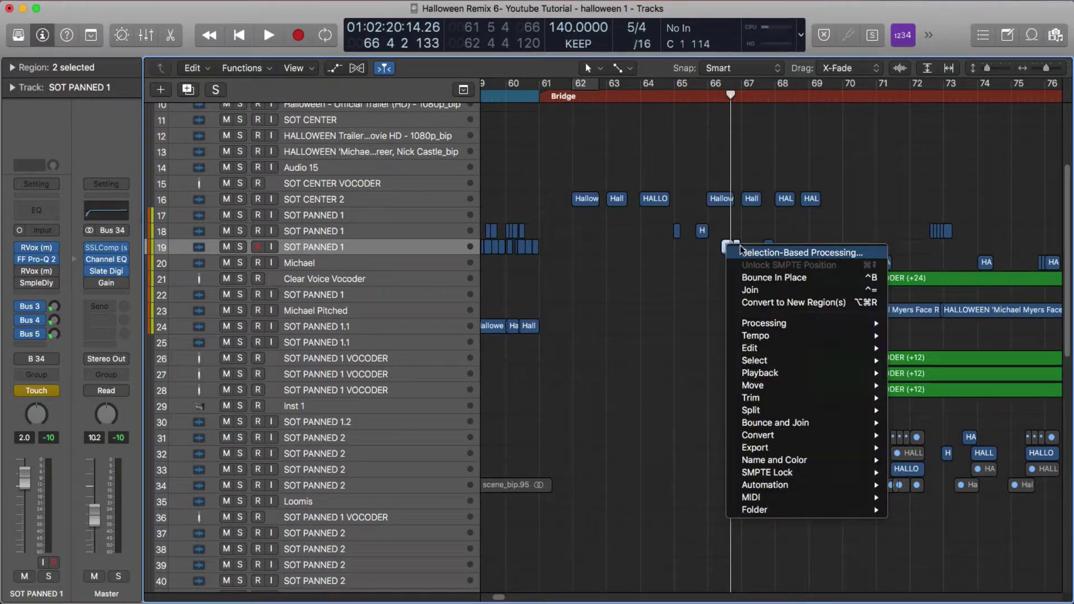
{"action": "left_click", "coordinate": [743, 252]}
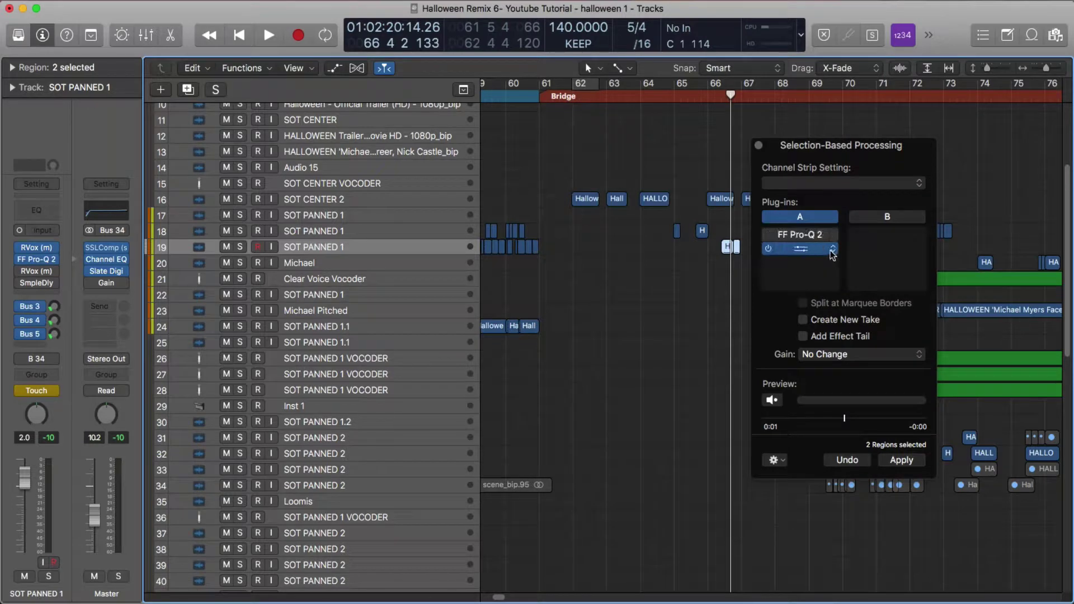
Bypass the Channel EQ in set A and add the mono Soundtoys Decapitator below it.
{"action": "left_click", "coordinate": [800, 250]}
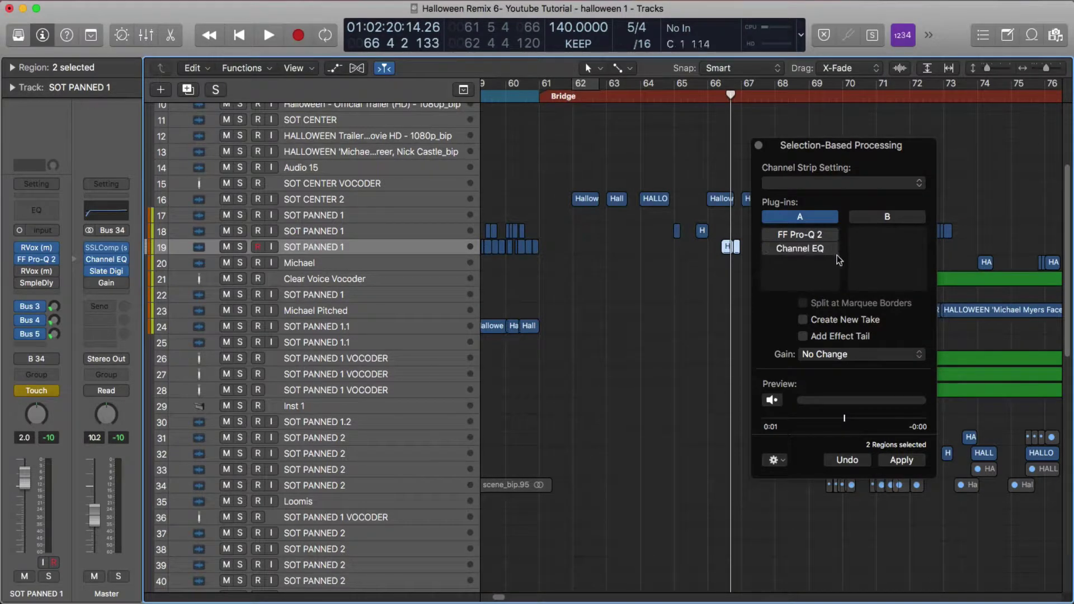
{"action": "left_click", "coordinate": [835, 264]}
{"action": "mouse_move", "coordinate": [835, 460]}
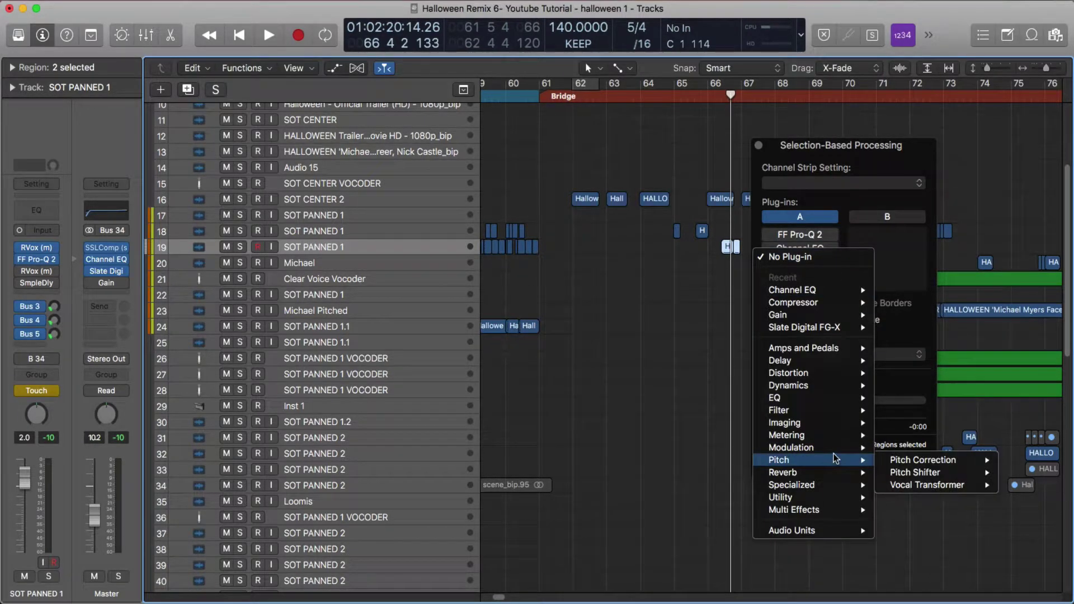
{"action": "mouse_move", "coordinate": [832, 531]}
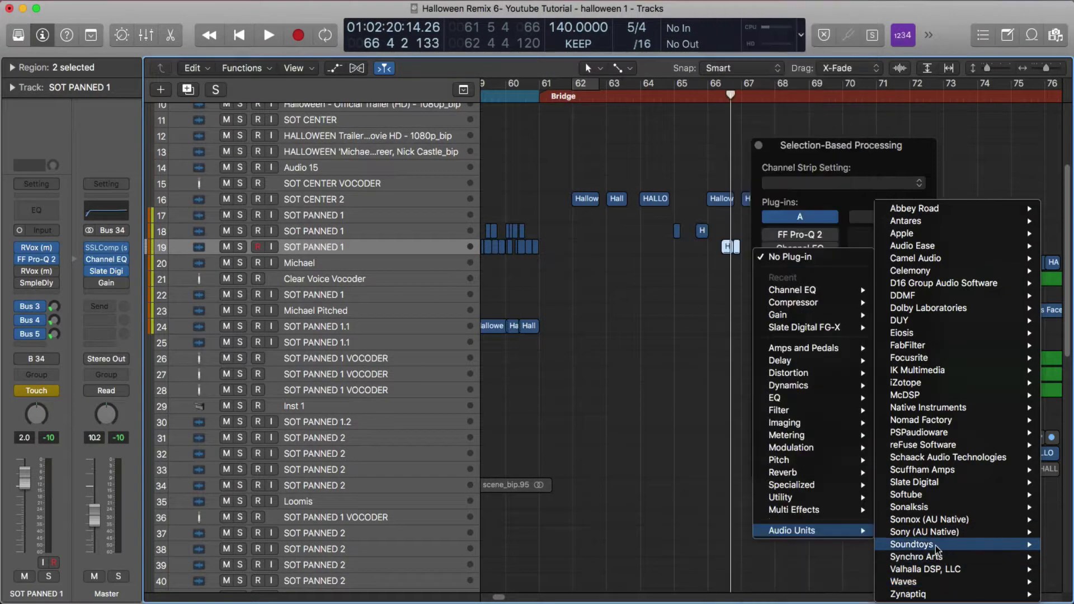
{"action": "mouse_move", "coordinate": [936, 546]}
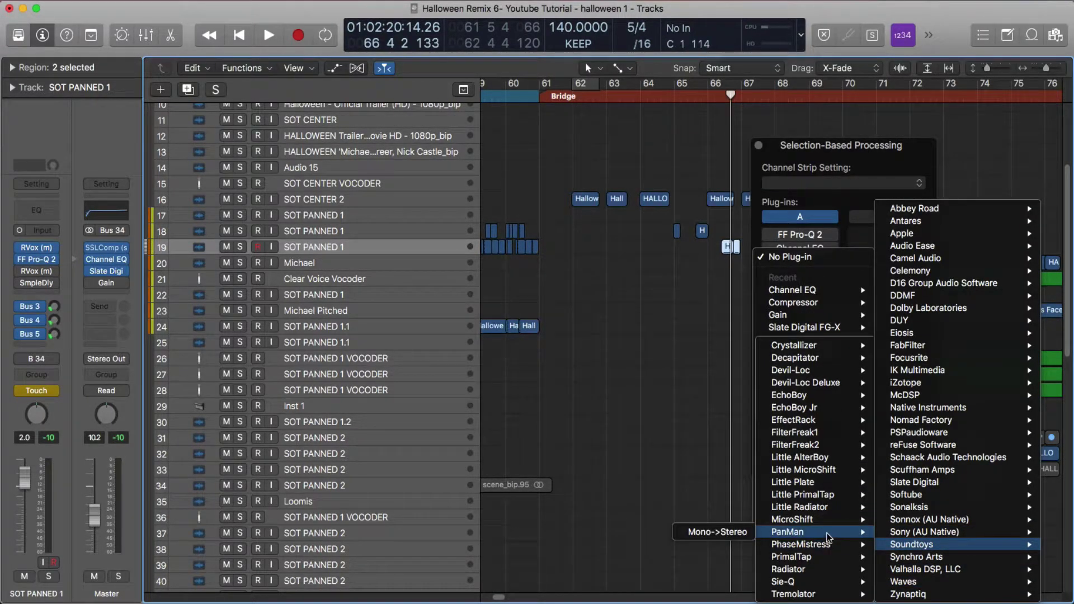
{"action": "mouse_move", "coordinate": [806, 359]}
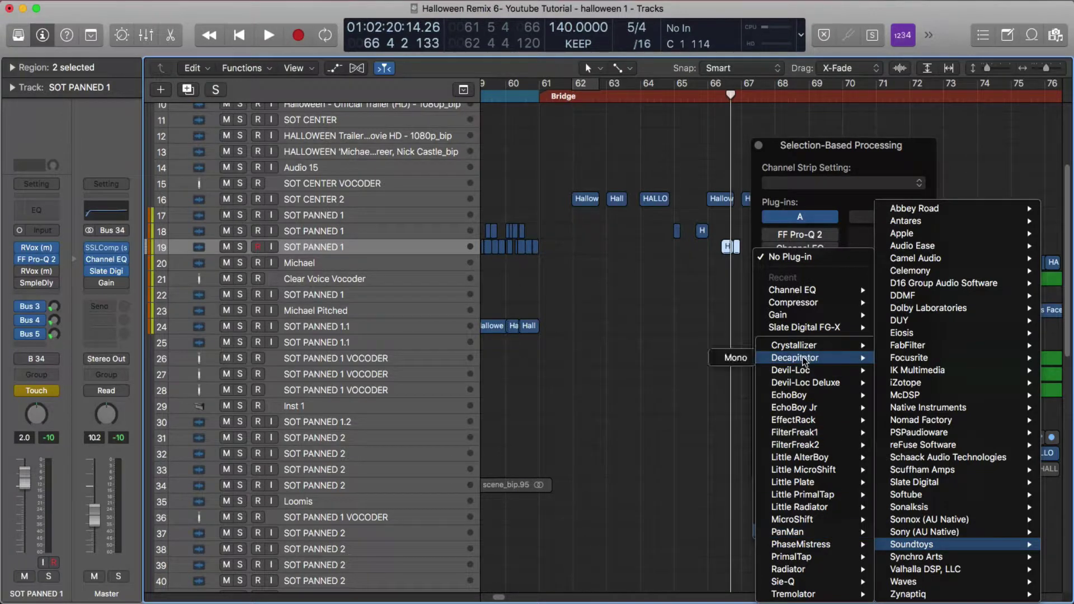
{"action": "left_click", "coordinate": [732, 358]}
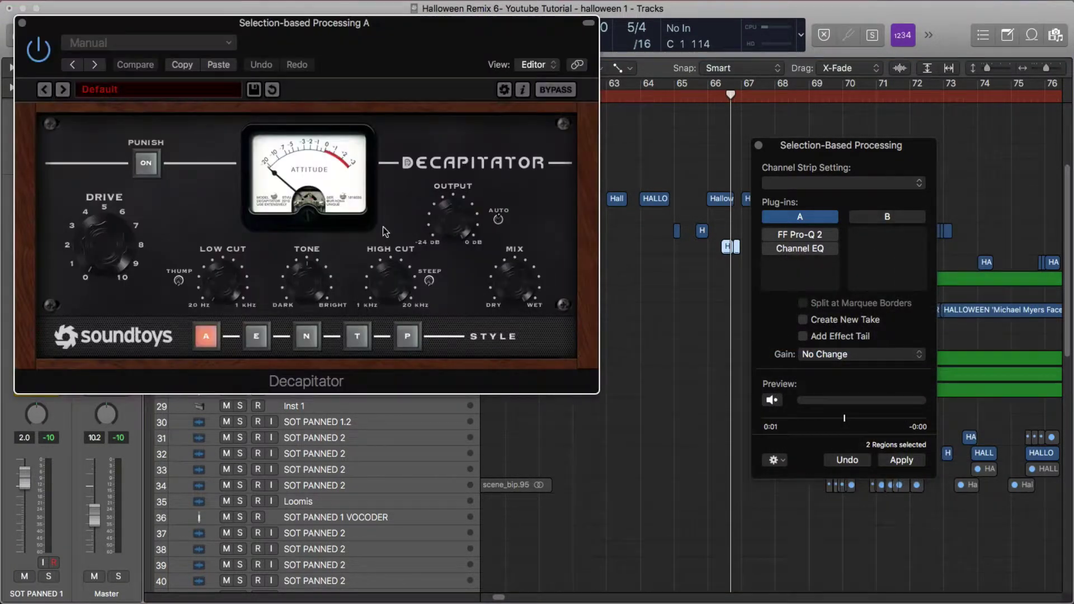
Load Decapitator's OldRadioVoice preset from the 06 Vocals presets.
{"action": "left_click", "coordinate": [166, 96]}
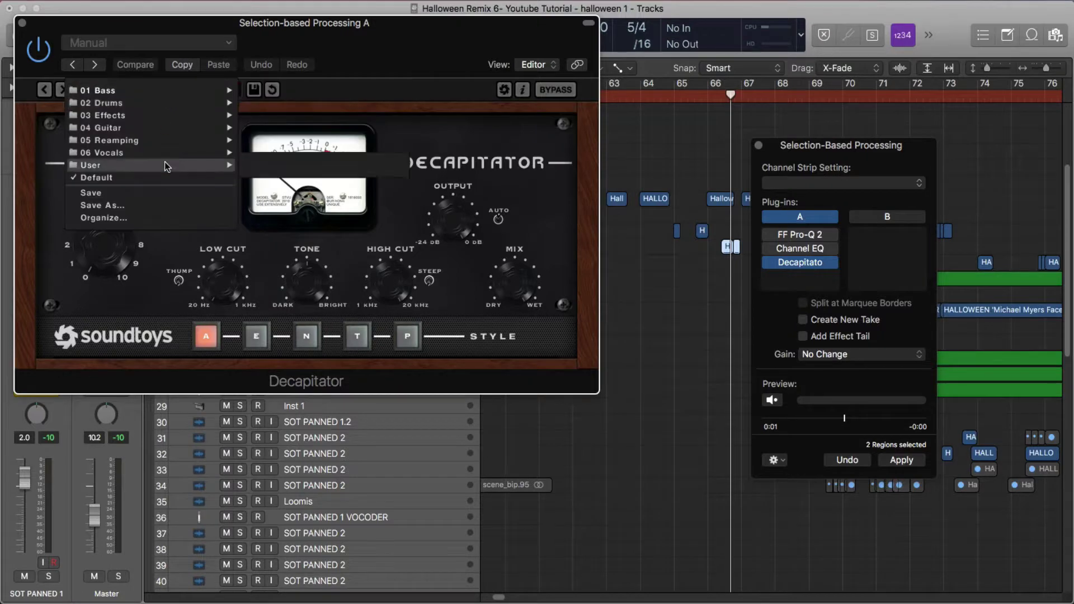
{"action": "mouse_move", "coordinate": [162, 152]}
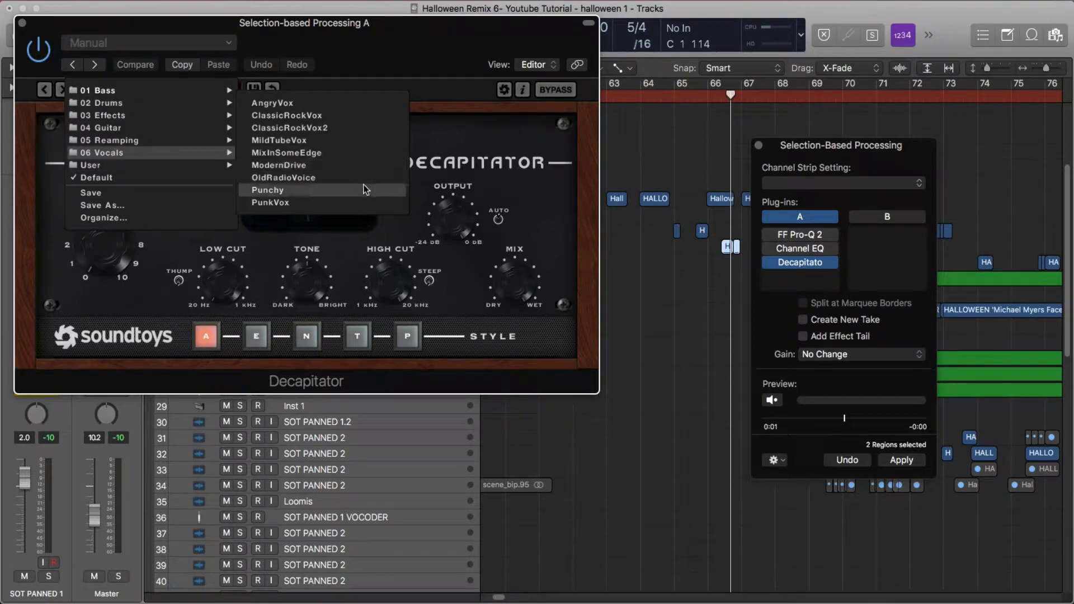
{"action": "left_click", "coordinate": [338, 173]}
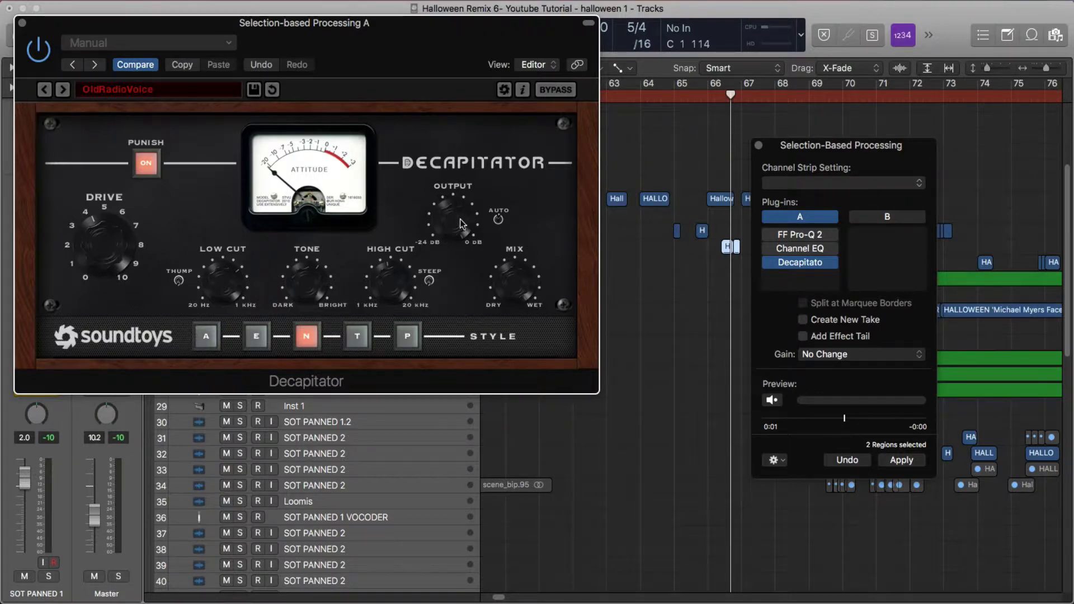
Preview the two SOT PANNED 1 regions while adjusting Decapitator's drive and switching its style to E.
{"action": "left_click", "coordinate": [773, 401]}
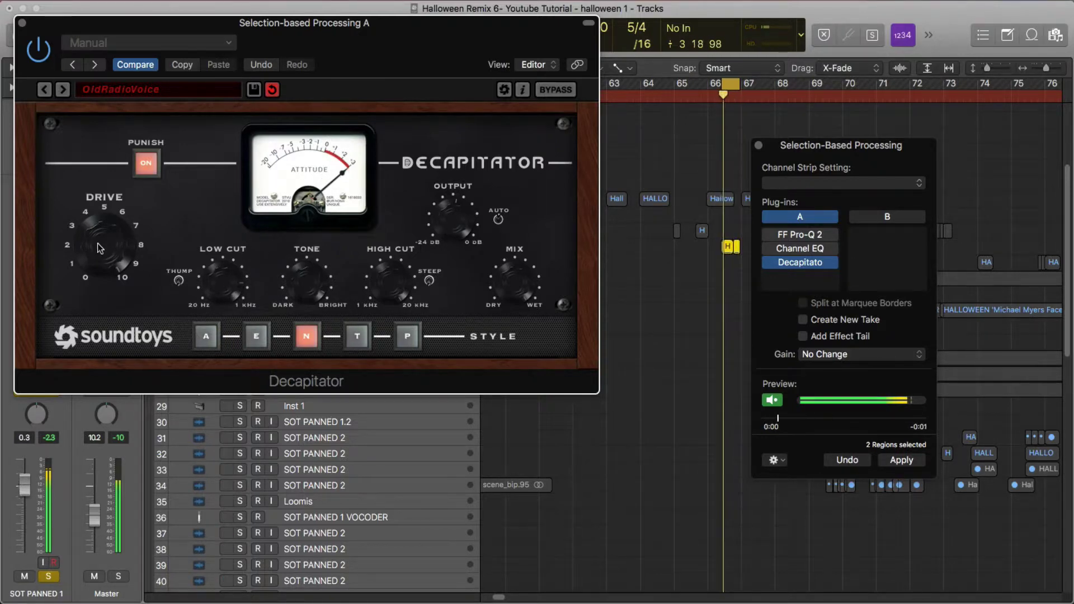
{"action": "left_click_drag", "start_coordinate": [107, 287], "coordinate": [98, 330]}
{"action": "left_click", "coordinate": [257, 339]}
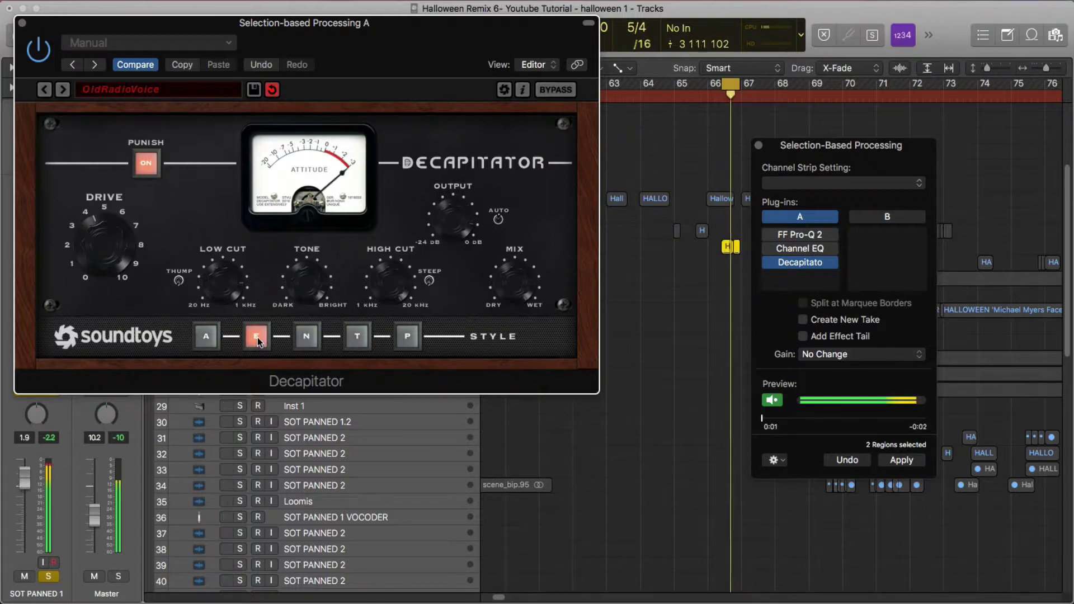
{"action": "left_click", "coordinate": [777, 399]}
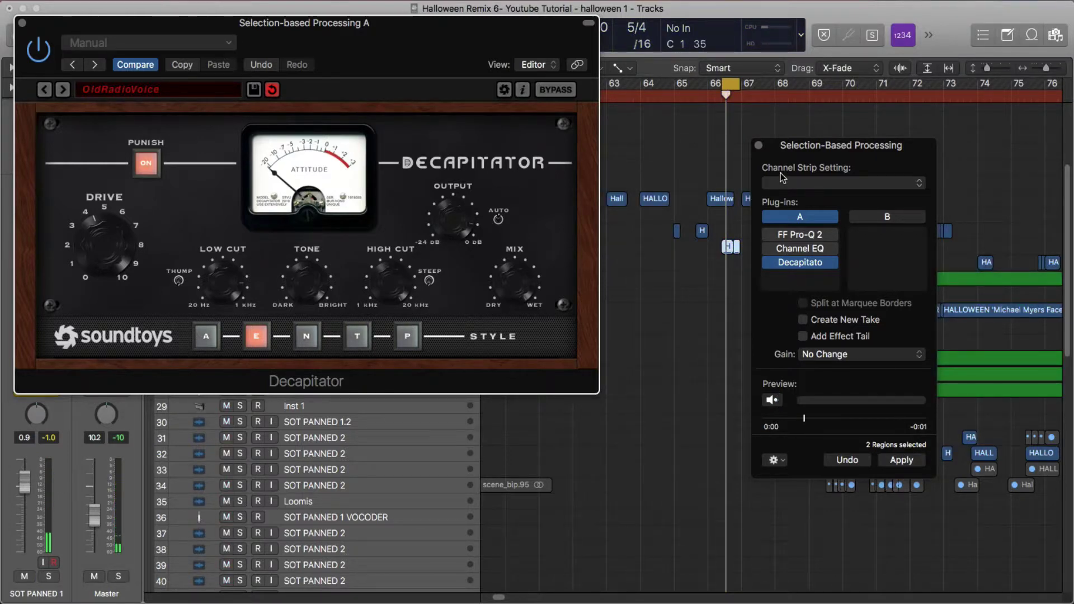
Play the unprocessed regions in the mix from bar 66 and apply the Decapitator processing to them.
{"action": "left_click_drag", "start_coordinate": [736, 93], "coordinate": [707, 98]}
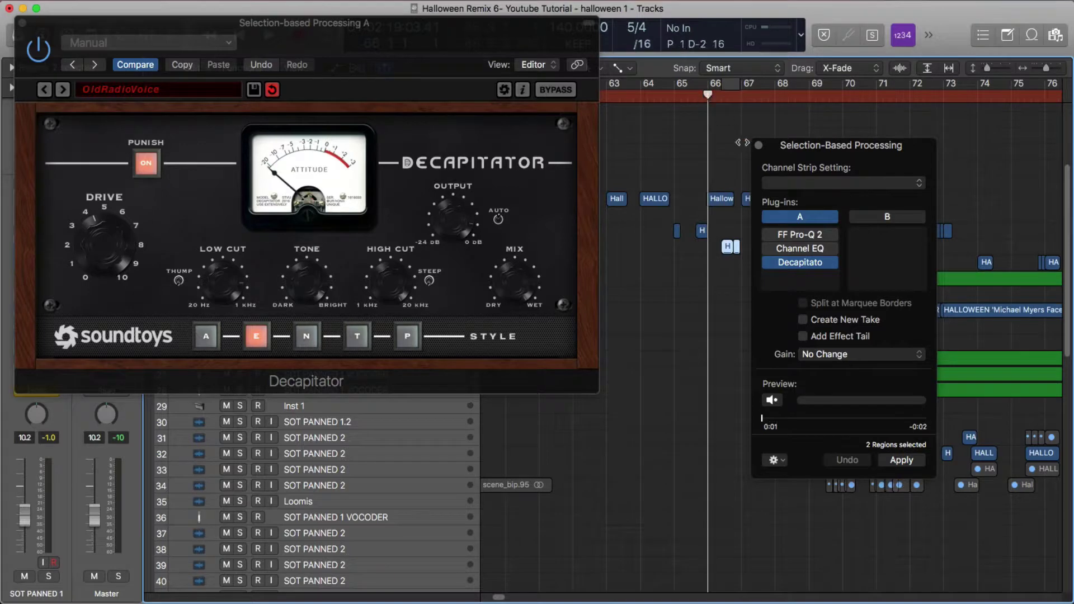
{"action": "key", "text": "space"}
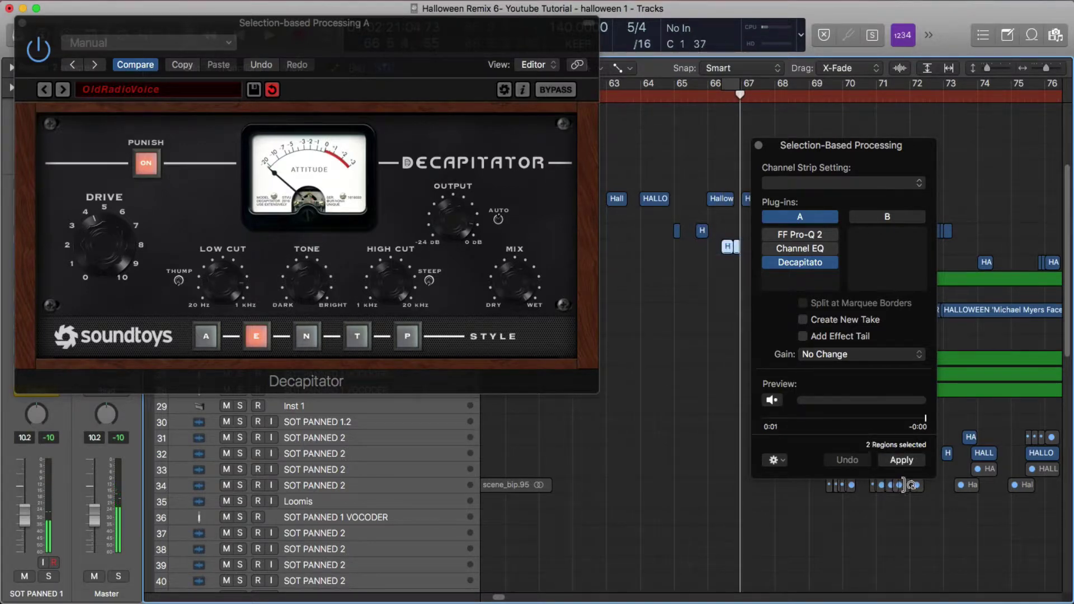
{"action": "left_click", "coordinate": [901, 460]}
{"action": "left_click_drag", "start_coordinate": [811, 142], "coordinate": [907, 199]}
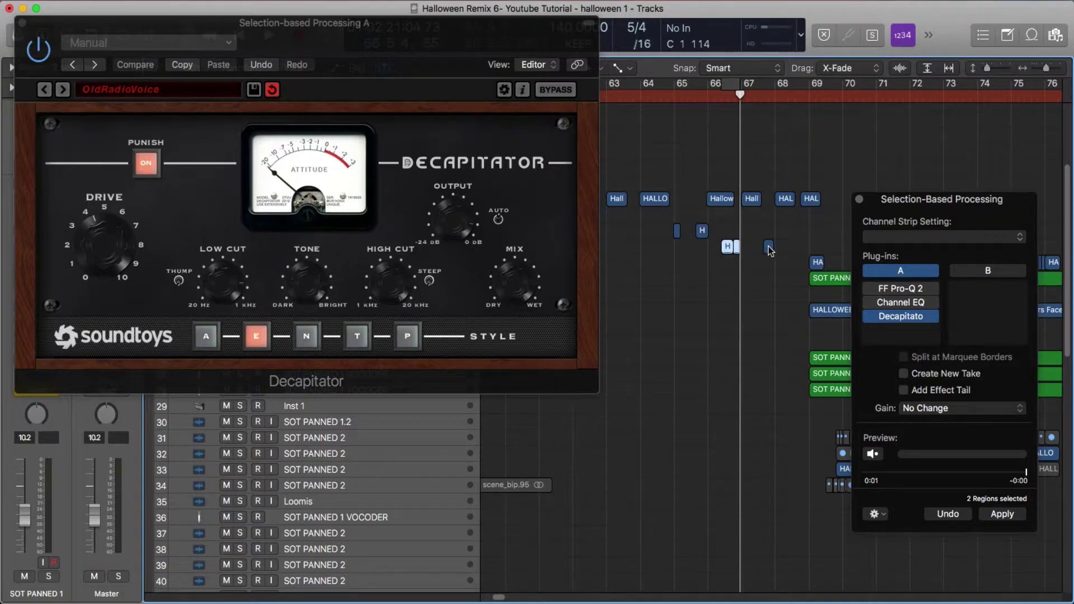
Play the processed SOT PANNED 1 regions in the mix from bar 66 twice and close the Decapitator window.
{"action": "left_click", "coordinate": [706, 93]}
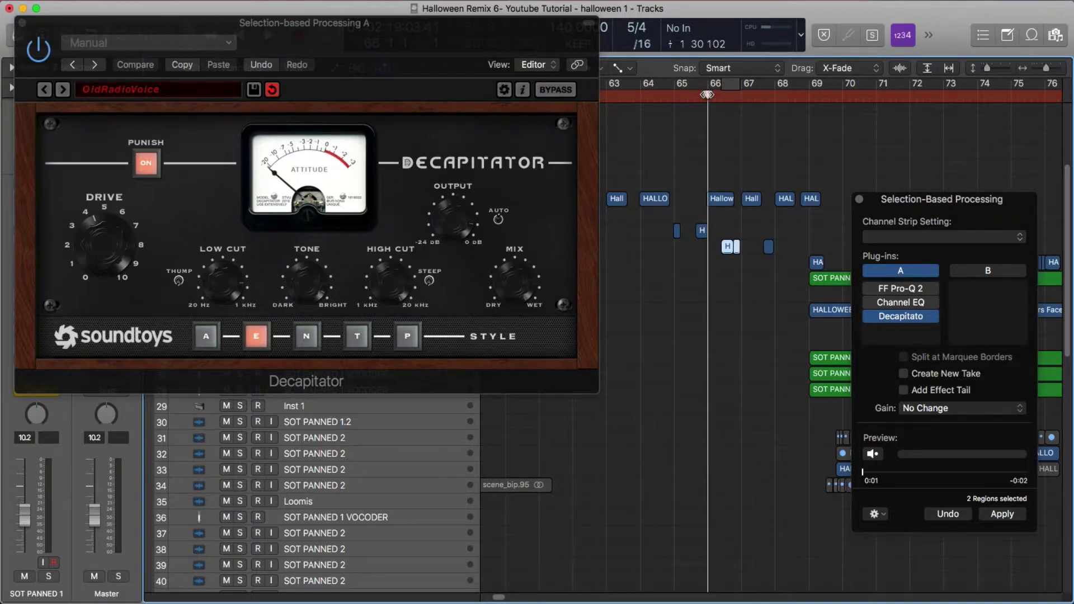
{"action": "key", "text": "space"}
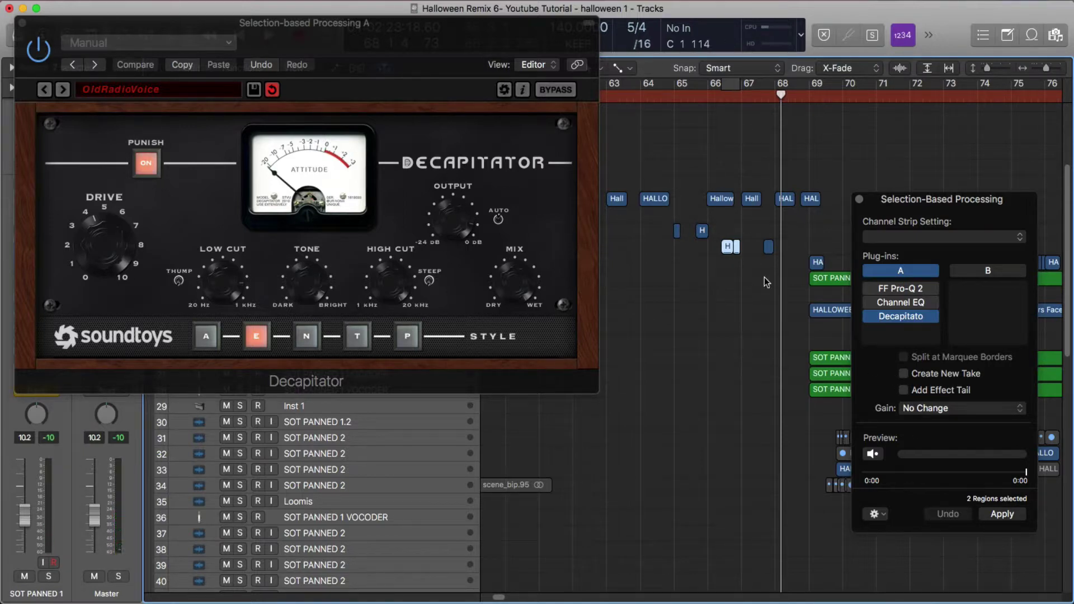
{"action": "left_click", "coordinate": [709, 92]}
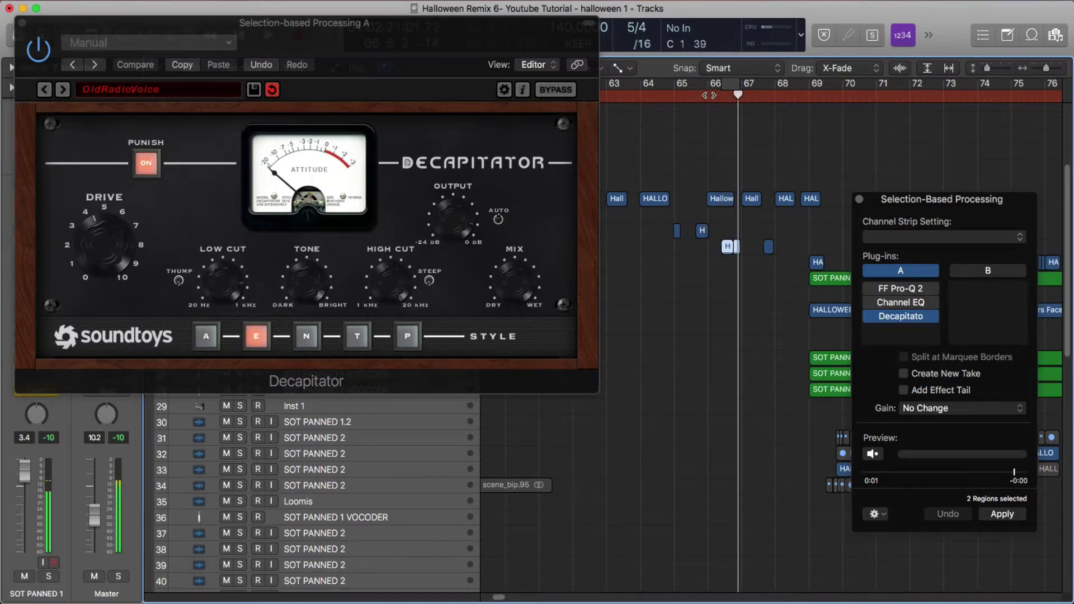
{"action": "left_click", "coordinate": [20, 25]}
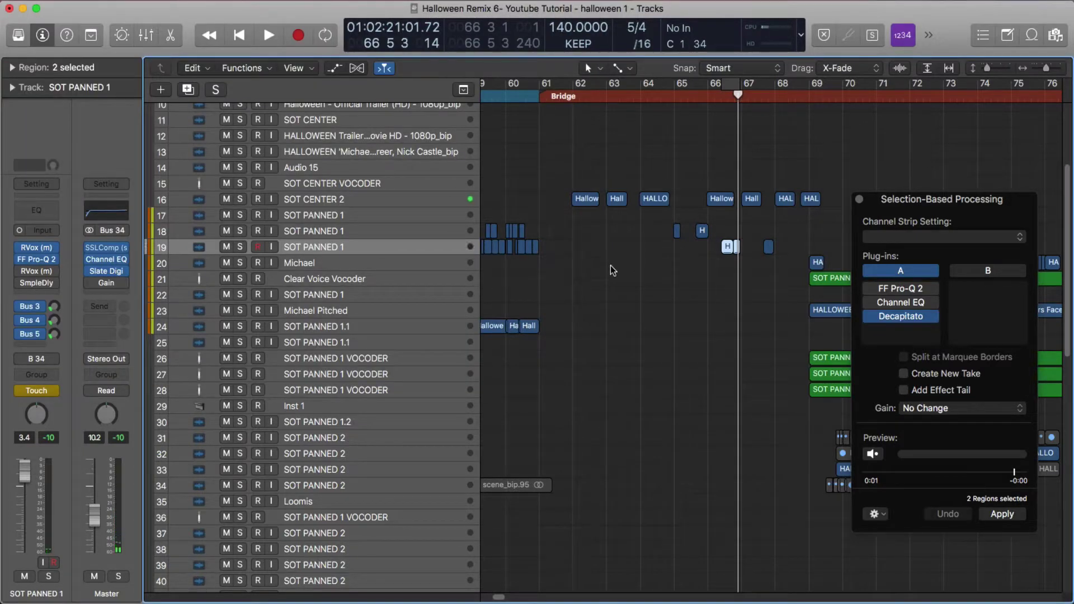
Select the third SOT CENTER 2 Bridge region at bar 64 and reopen Selection-Based Processing for it.
{"action": "left_click", "coordinate": [449, 199]}
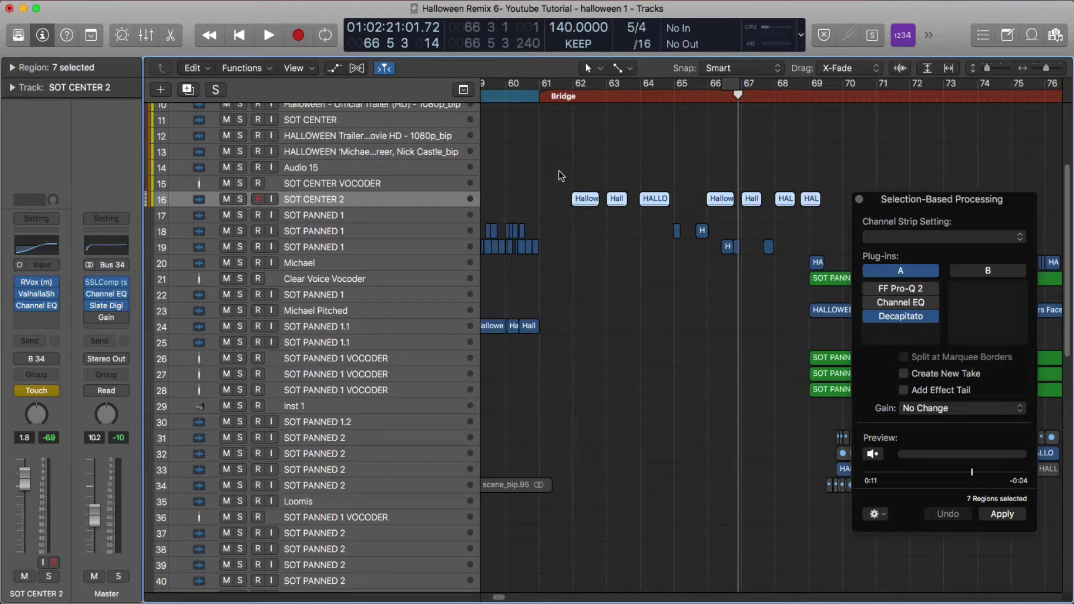
{"action": "left_click_drag", "start_coordinate": [561, 165], "coordinate": [627, 211]}
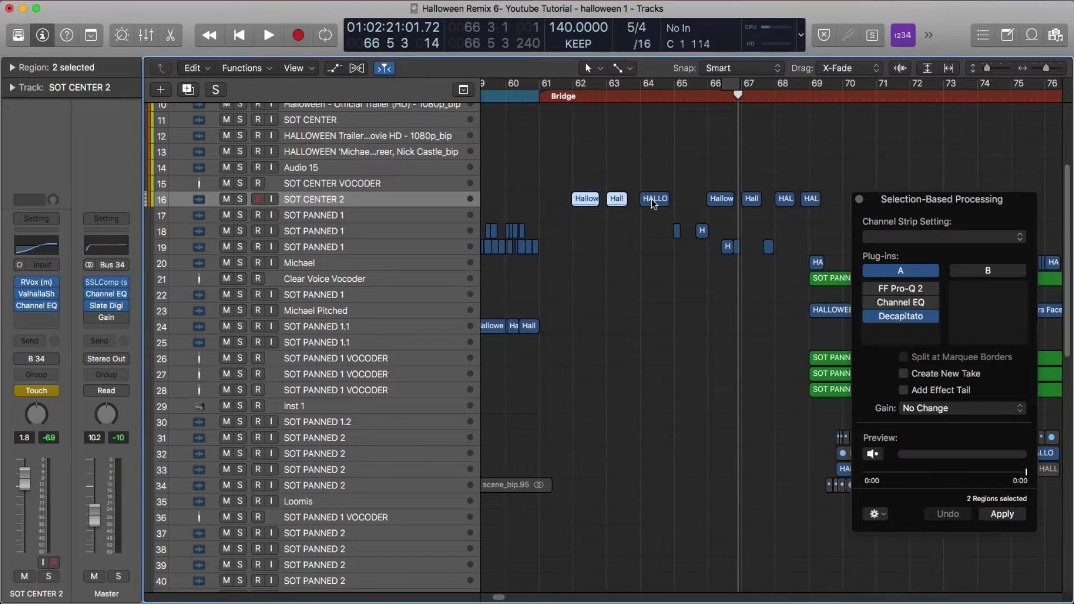
{"action": "left_click", "coordinate": [652, 199]}
{"action": "right_click", "coordinate": [654, 200]}
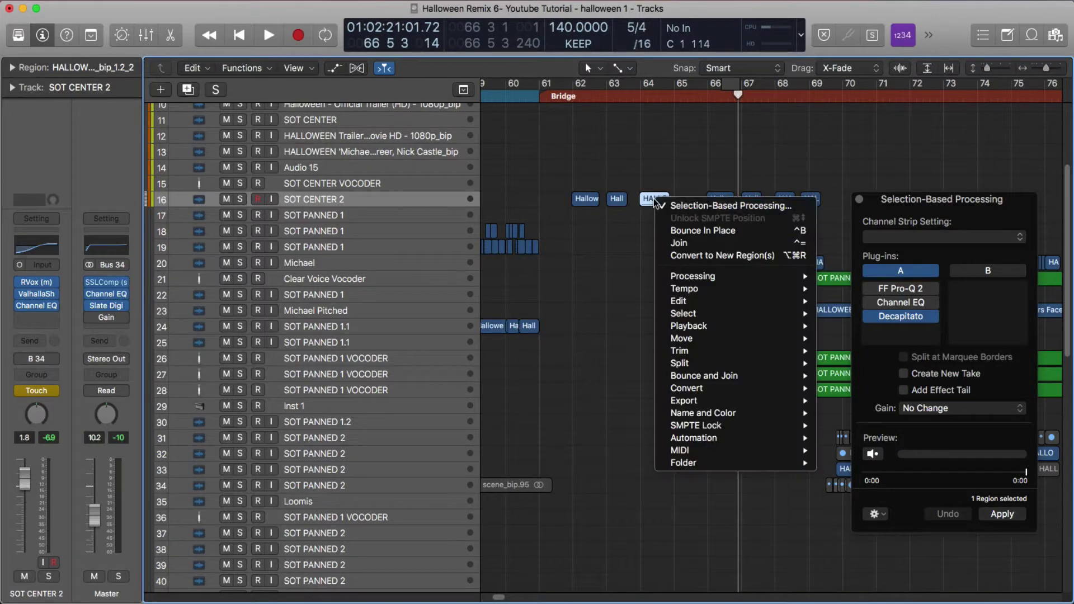
{"action": "left_click", "coordinate": [665, 203]}
{"action": "right_click", "coordinate": [650, 201]}
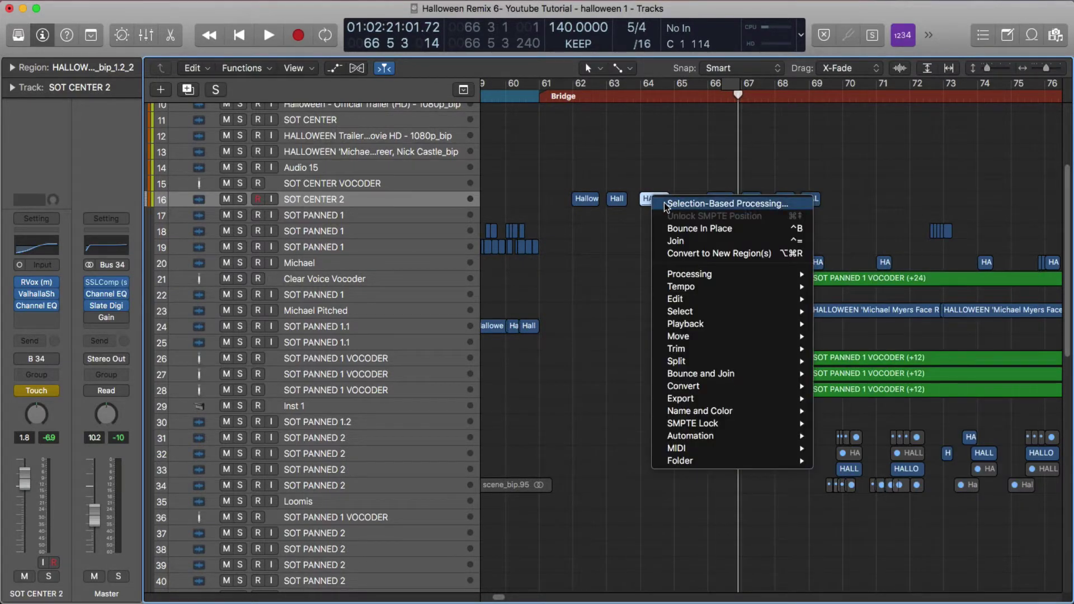
{"action": "left_click", "coordinate": [666, 204]}
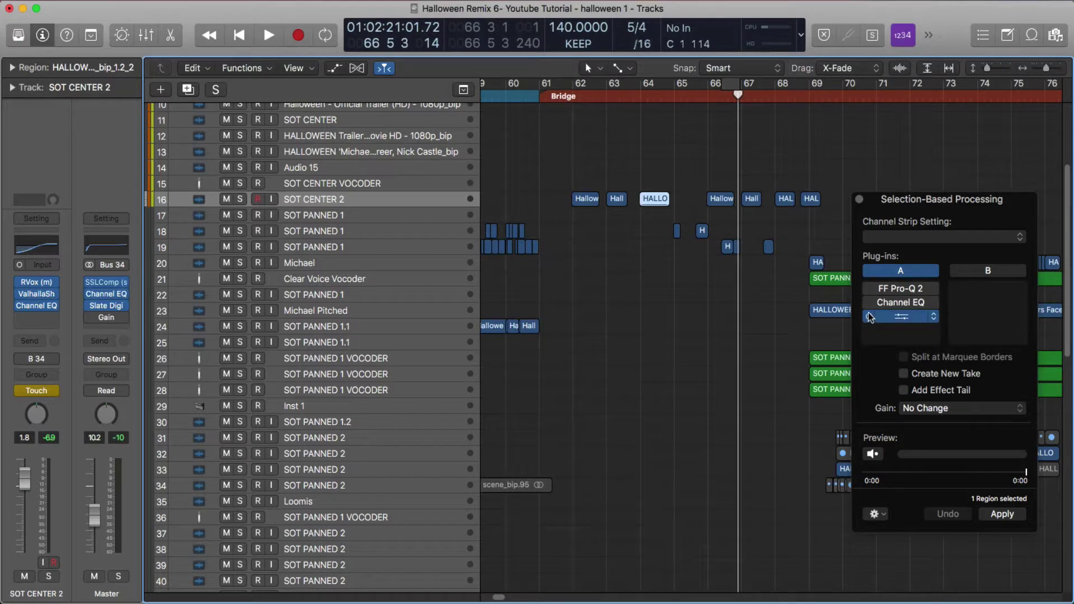
Bypass Decapitator in set A and add the mono Antares Auto-Tune 8.1 below it.
{"action": "left_click_drag", "start_coordinate": [906, 203], "coordinate": [871, 167]}
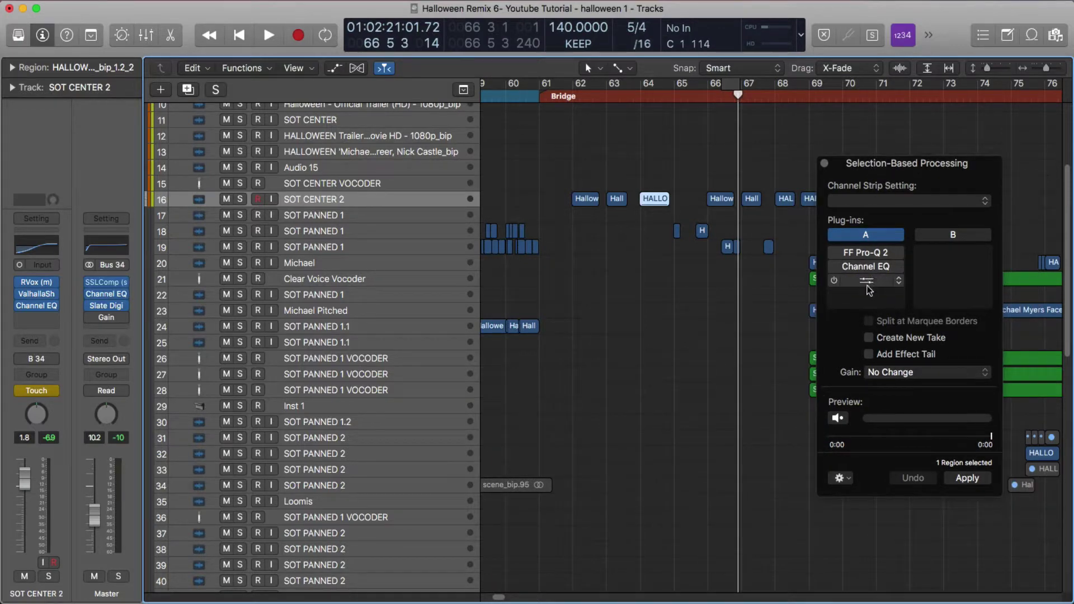
{"action": "left_click", "coordinate": [867, 282]}
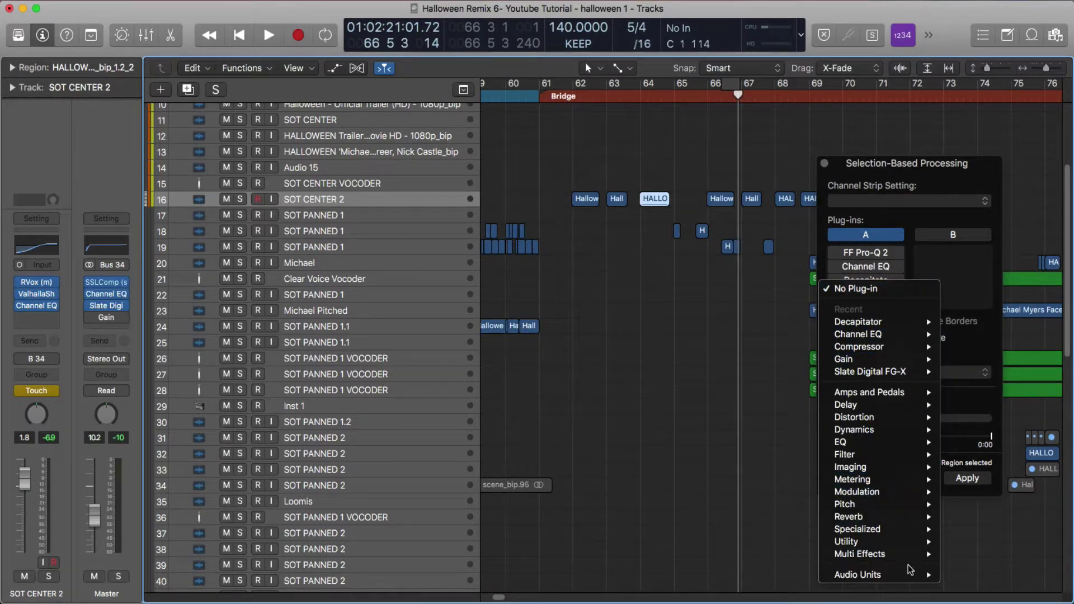
{"action": "mouse_move", "coordinate": [846, 578]}
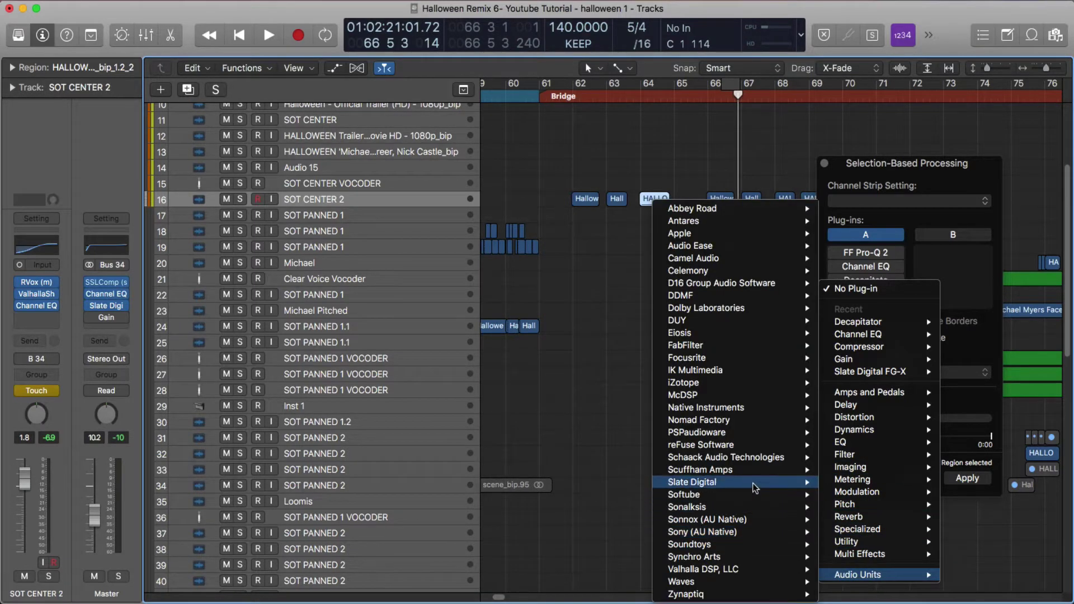
{"action": "mouse_move", "coordinate": [716, 223]}
{"action": "mouse_move", "coordinate": [594, 260]}
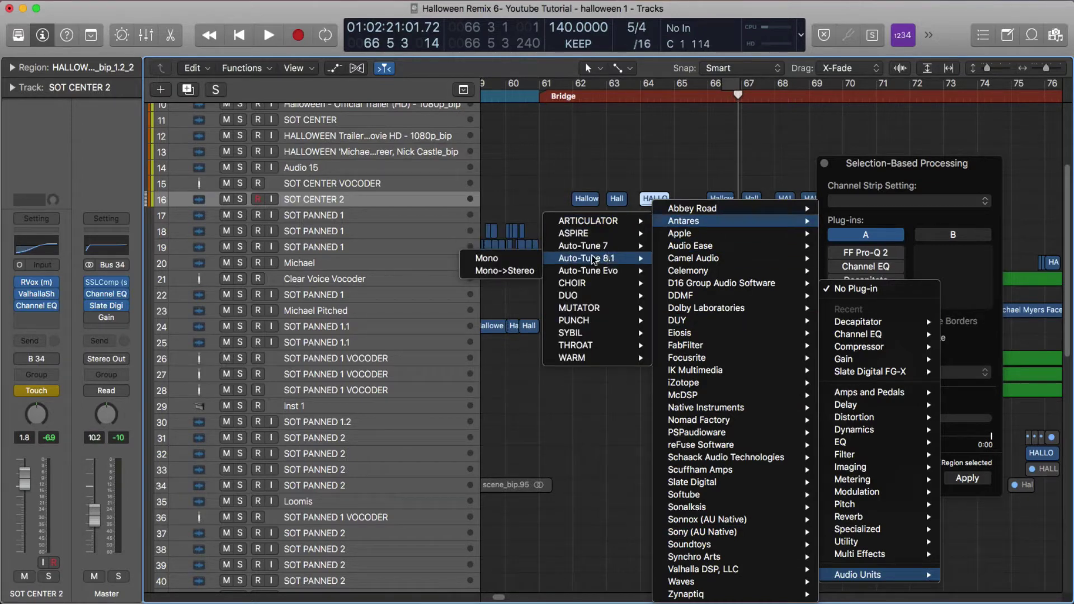
{"action": "left_click", "coordinate": [512, 258]}
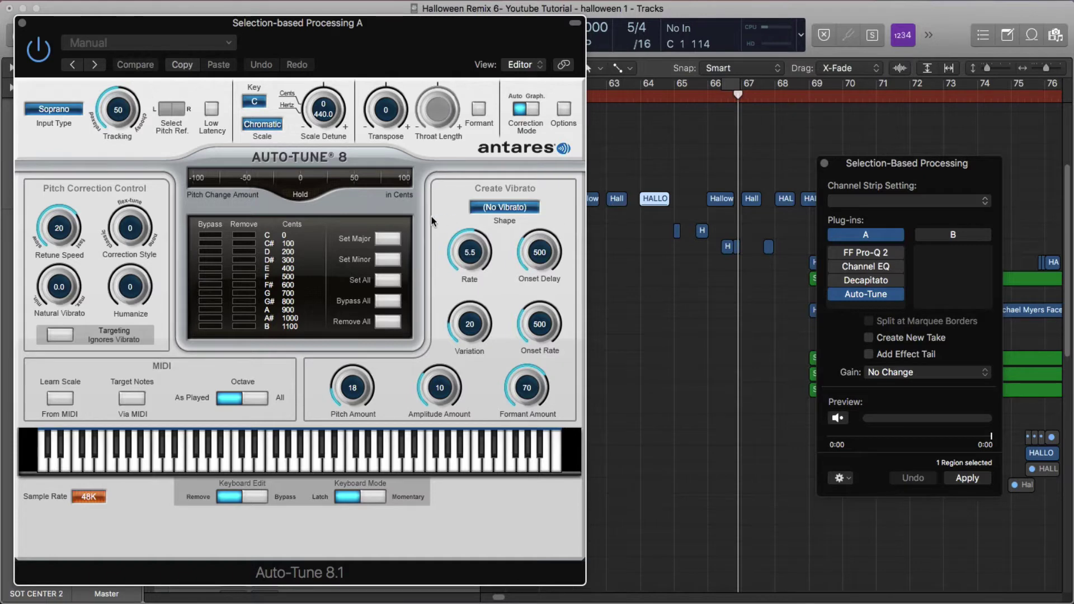
Set Auto-Tune's input type to Low Male and its tracking to 54 while previewing the region.
{"action": "left_click", "coordinate": [54, 109]}
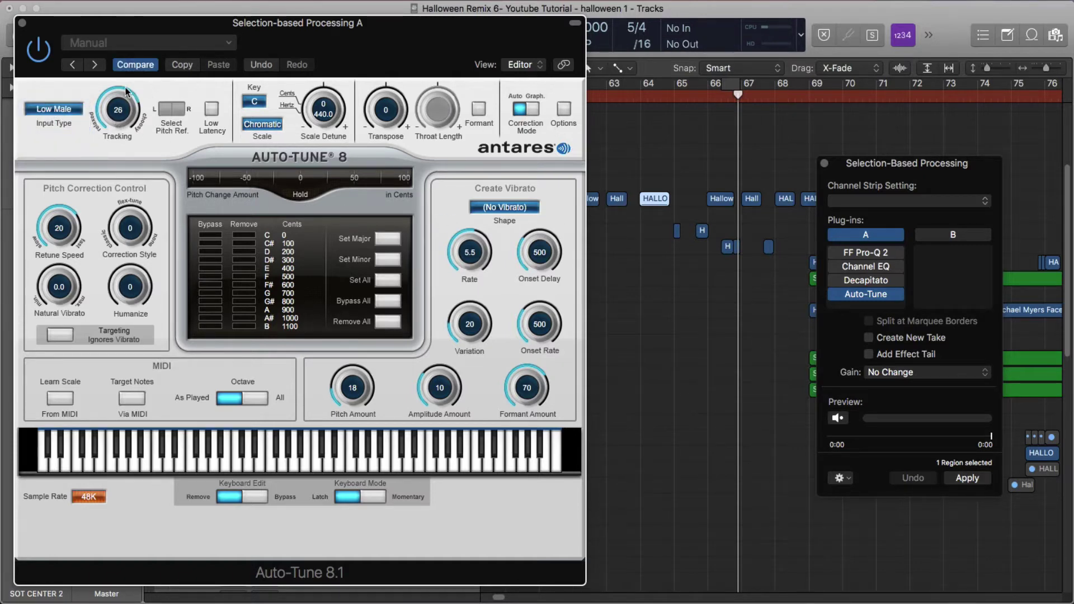
{"action": "left_click", "coordinate": [838, 419]}
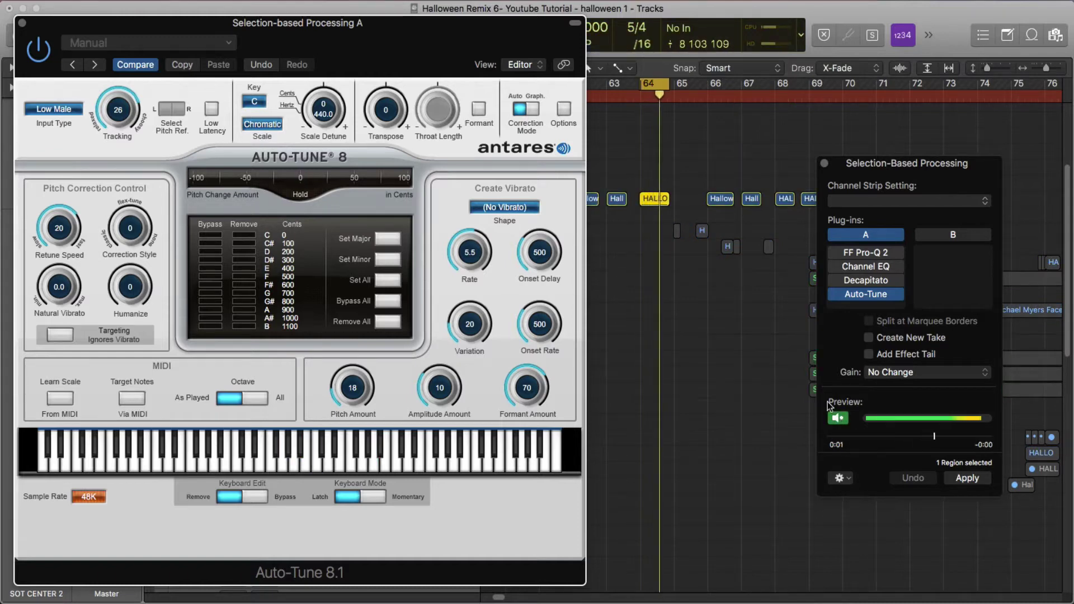
{"action": "left_click_drag", "start_coordinate": [121, 111], "coordinate": [122, 144]}
Remove every note from C# to B in Auto-Tune's scale and apply the processing to the region, closing the plug-in window.
{"action": "left_click", "coordinate": [244, 243]}
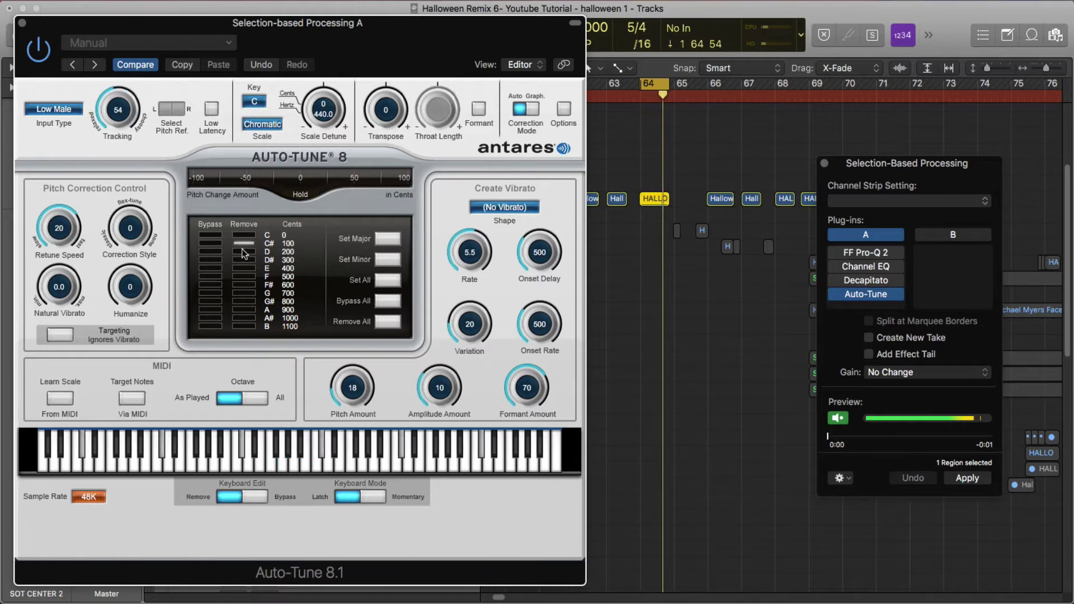
{"action": "left_click_drag", "start_coordinate": [244, 252], "coordinate": [245, 328]}
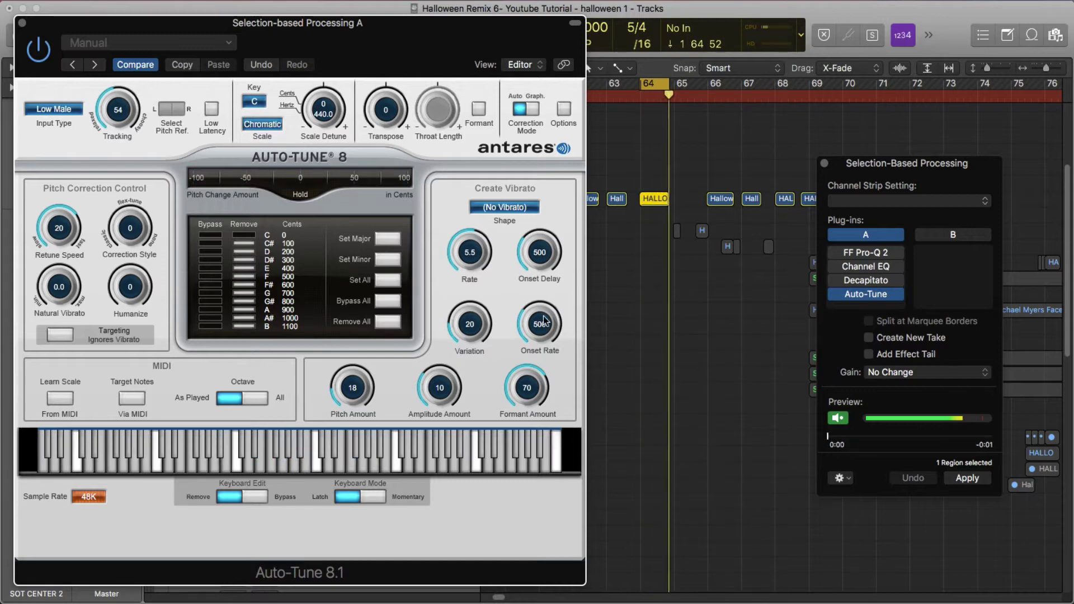
{"action": "left_click", "coordinate": [963, 478]}
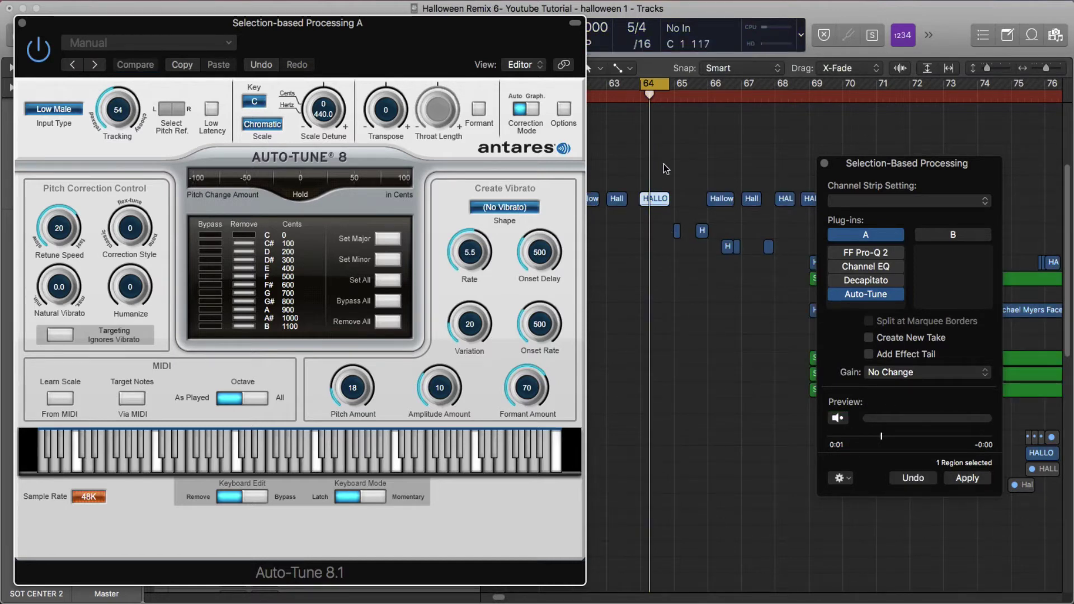
{"action": "left_click", "coordinate": [23, 23]}
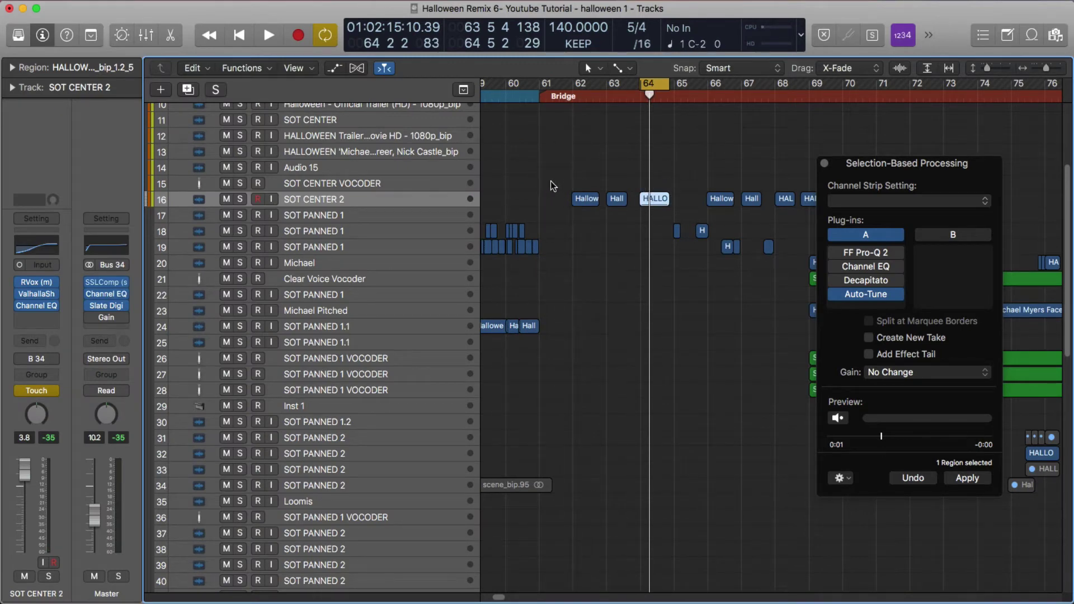
Turn off cycling and play back the Auto-Tuned SOT CENTER 2 region from bar 63 beat 4, leaving the region deselected.
{"action": "left_click", "coordinate": [652, 81]}
{"action": "left_click", "coordinate": [628, 94]}
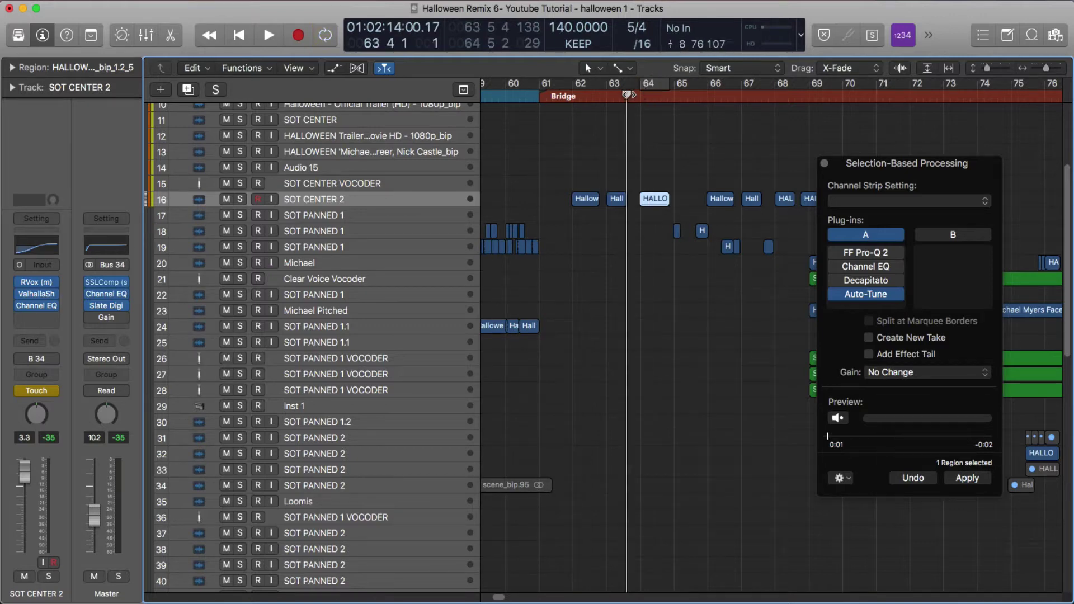
{"action": "key", "text": "space"}
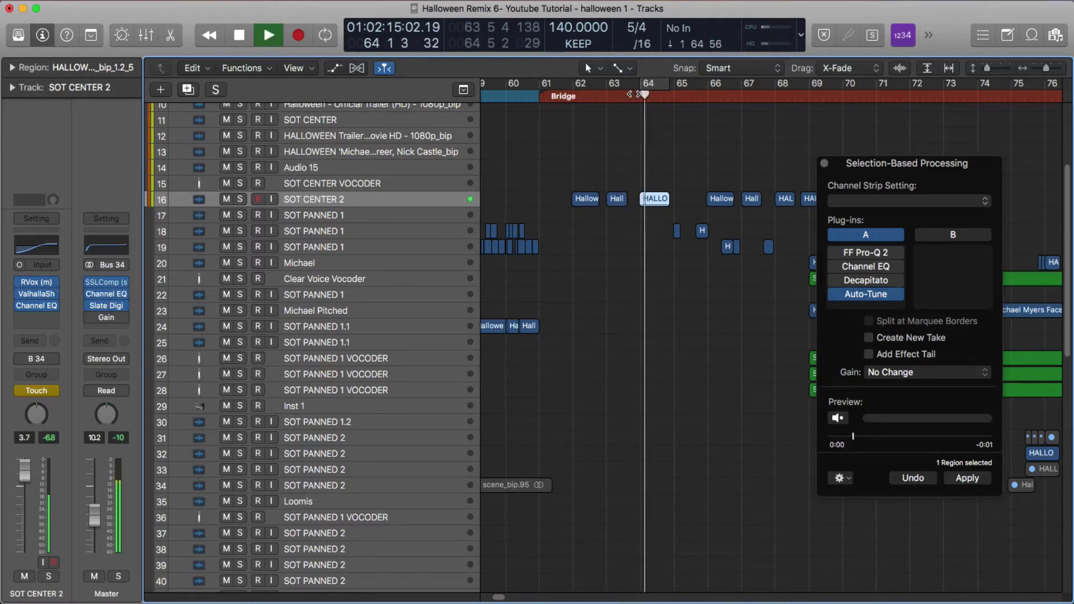
{"action": "key", "text": "space"}
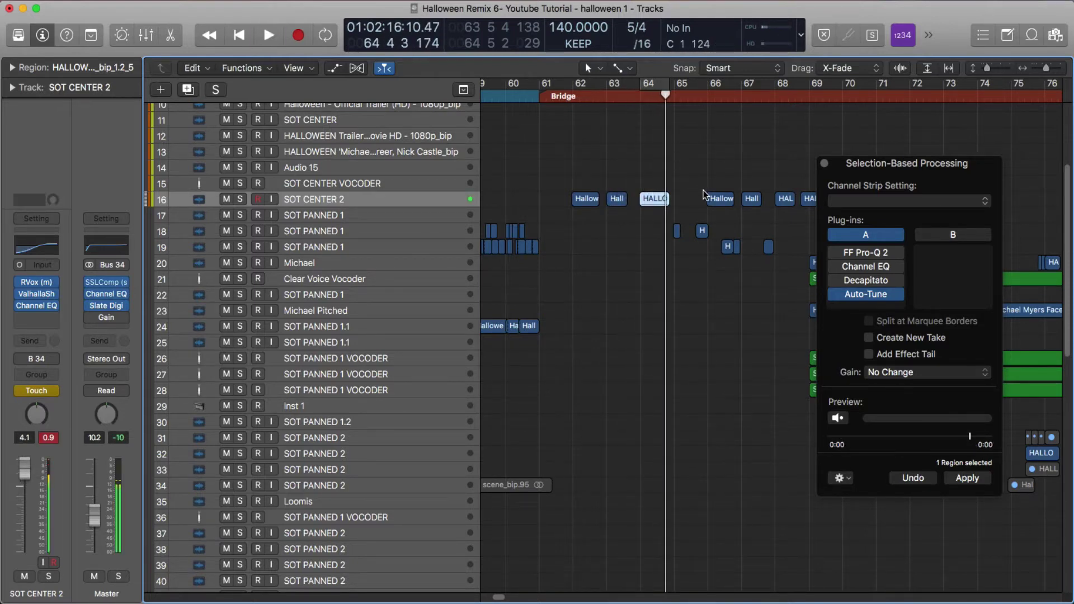
{"action": "left_click", "coordinate": [619, 232]}
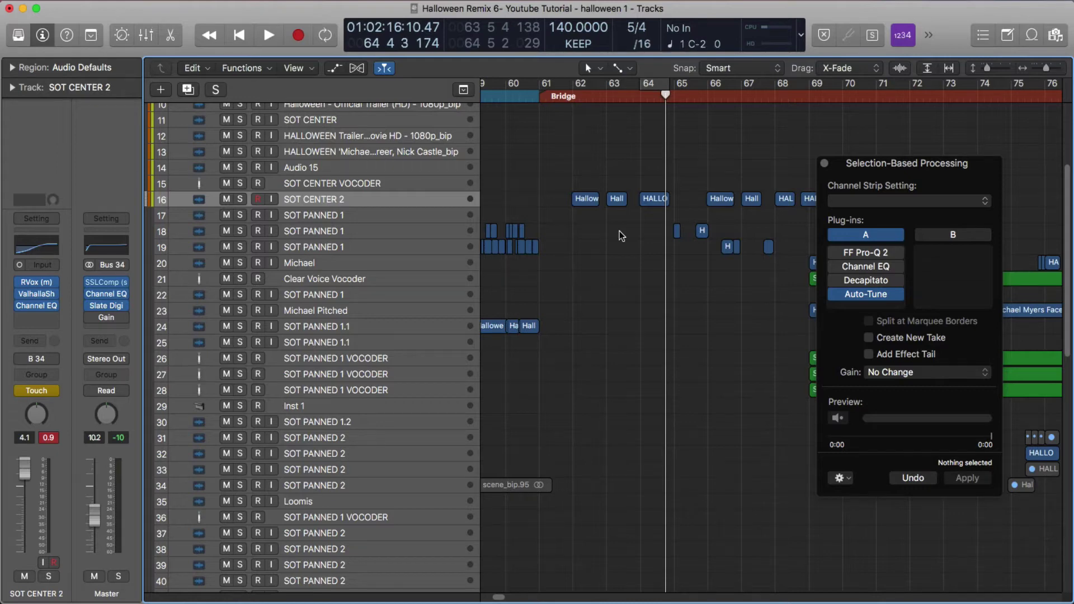
Shift the Selection-Based Processing window off the later Bridge regions and undo the Auto-Tune processing on the SOT CENTER 2 region at bar 64.
{"action": "left_click_drag", "start_coordinate": [858, 169], "coordinate": [842, 167]}
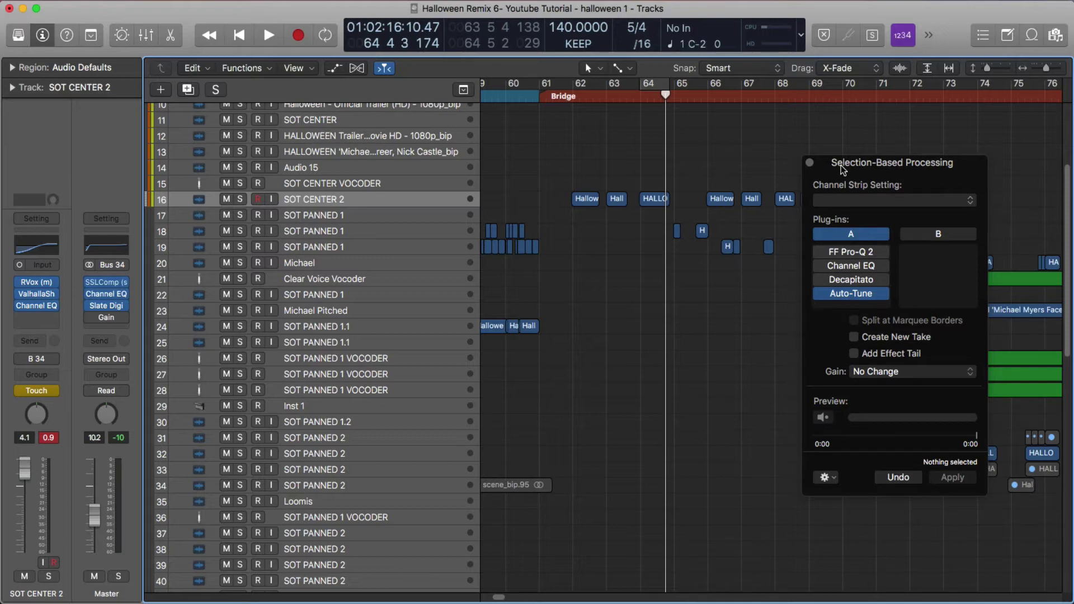
{"action": "left_click_drag", "start_coordinate": [839, 168], "coordinate": [796, 170]}
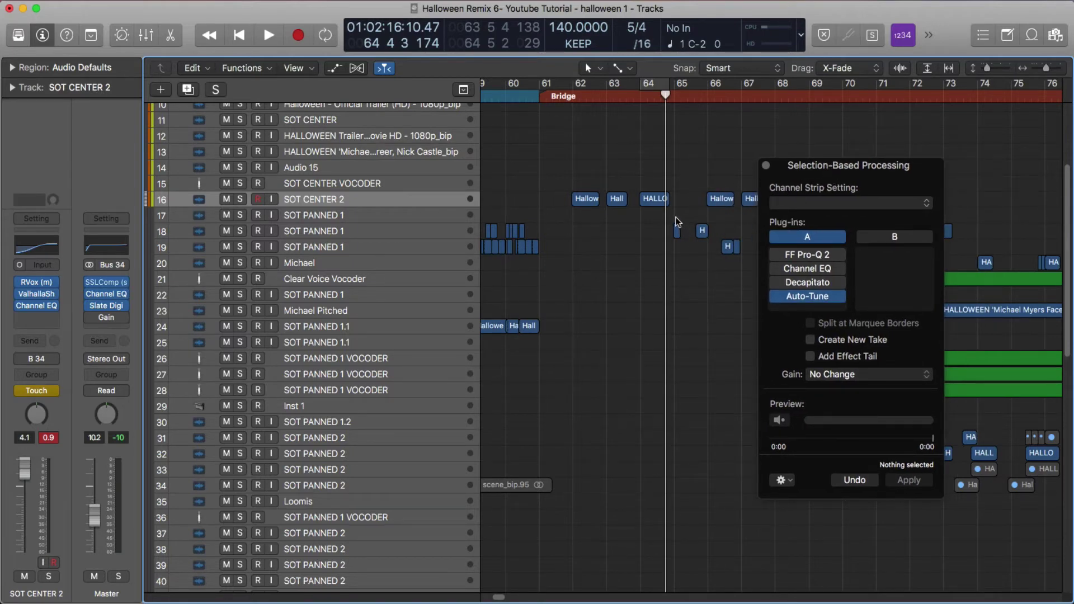
{"action": "key", "text": "super+z"}
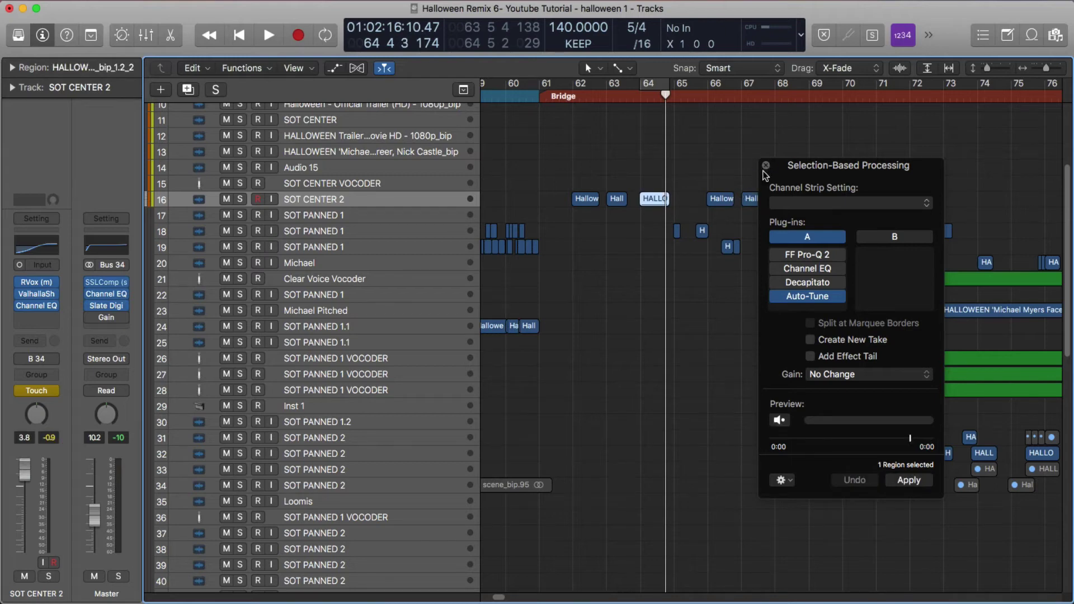
{"action": "left_click", "coordinate": [570, 183]}
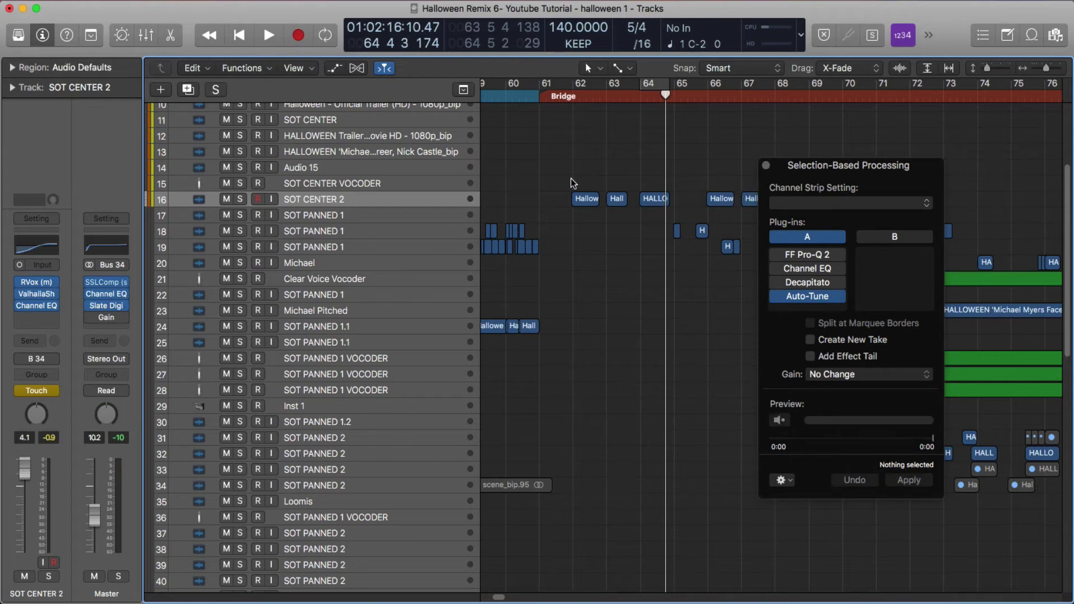
Set the playhead to bar 62 and select the third SOT CENTER 2 Bridge region at bar 64.
{"action": "left_click_drag", "start_coordinate": [585, 97], "coordinate": [573, 103]}
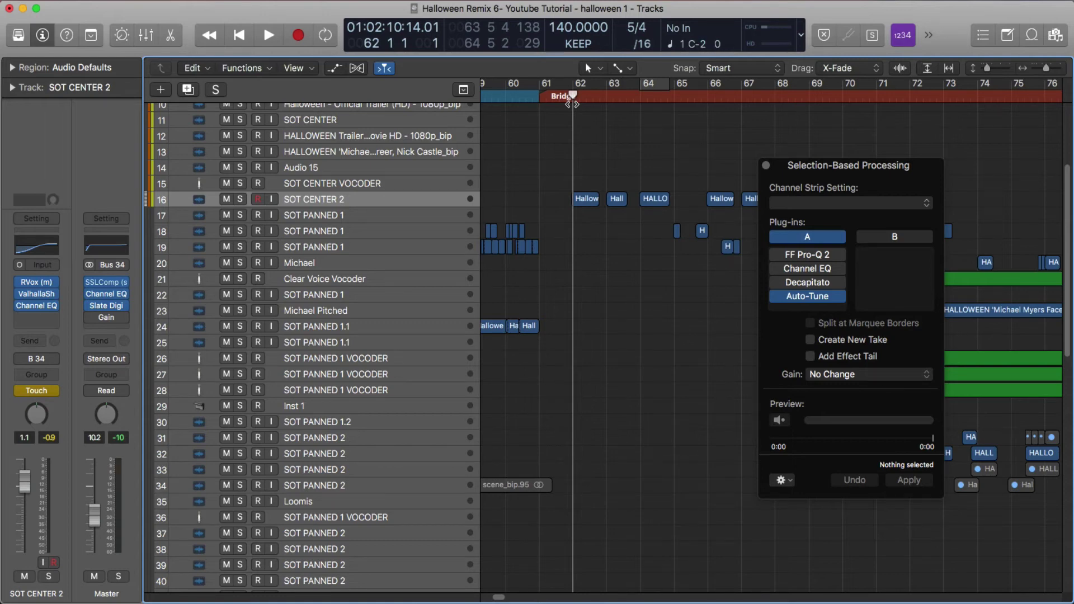
{"action": "left_click", "coordinate": [655, 200]}
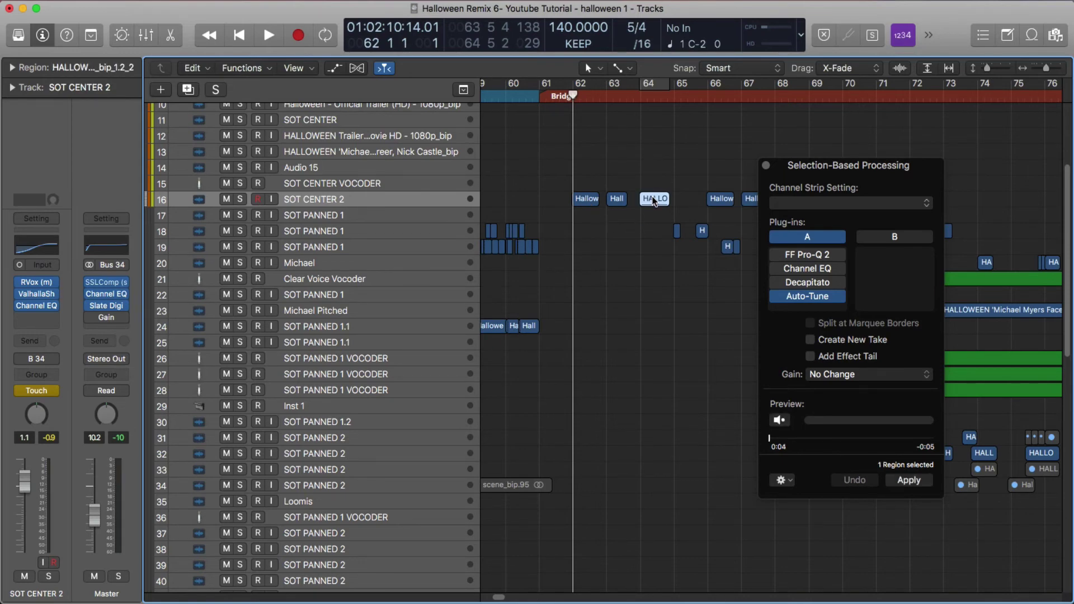